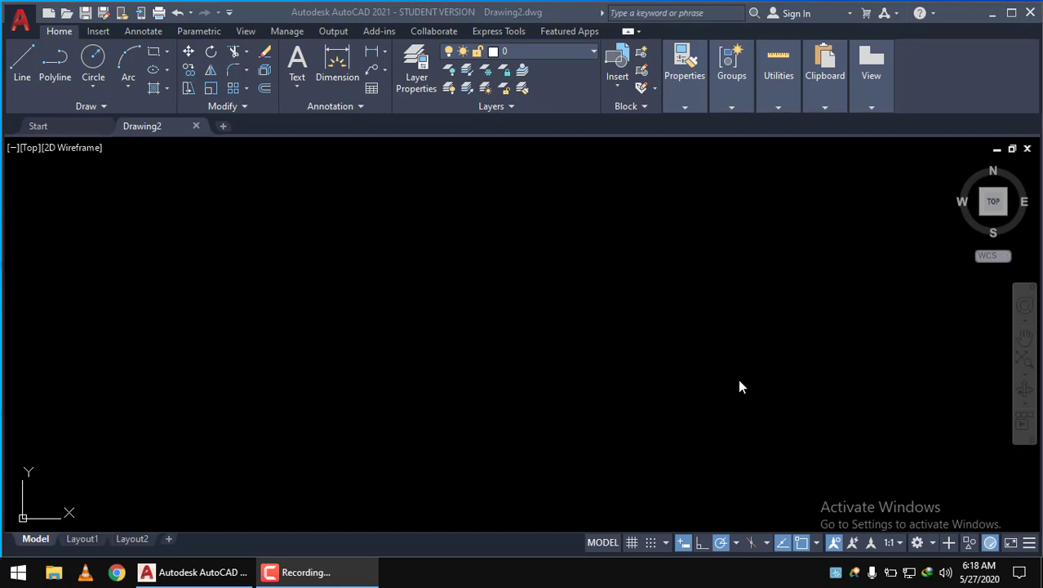
# - Maximize the AutoCAD 2021 window so the empty Drawing2 fills the screen
pyautogui.click(595, 333)
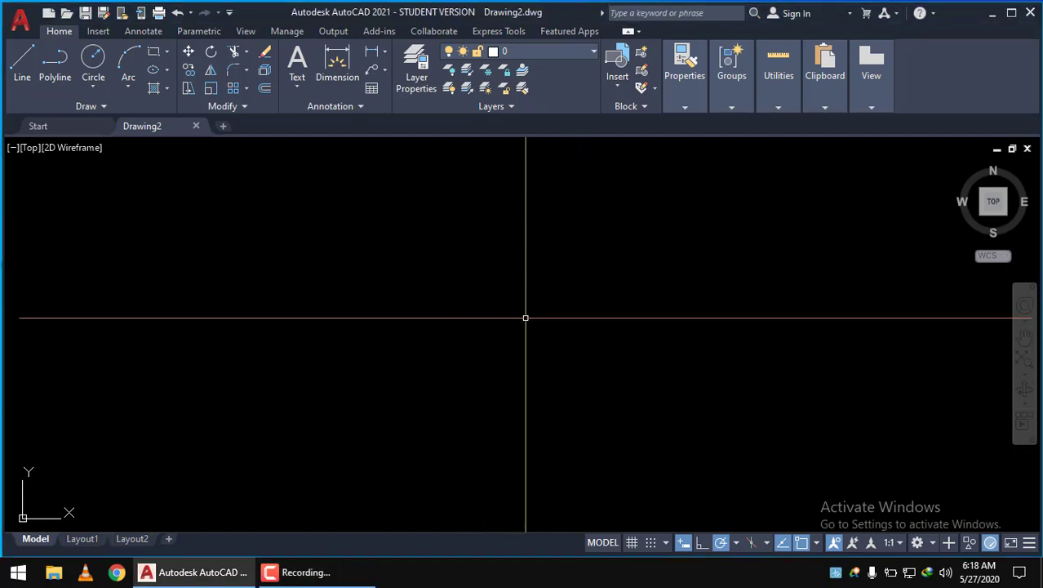
pyautogui.scroll(-2, 526, 317)
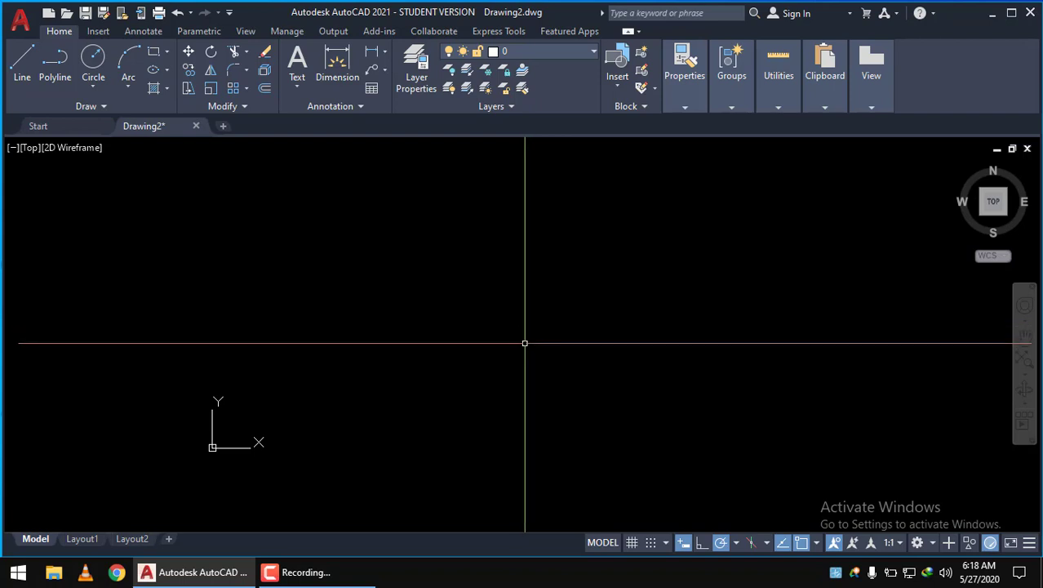
pyautogui.scroll(1, 521, 349)
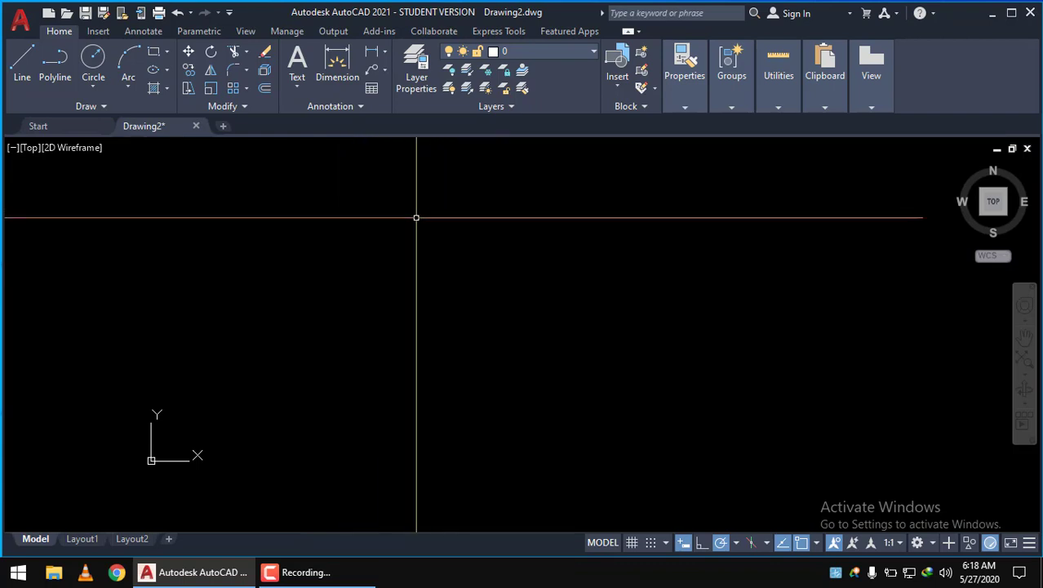
pyautogui.click(1012, 13)
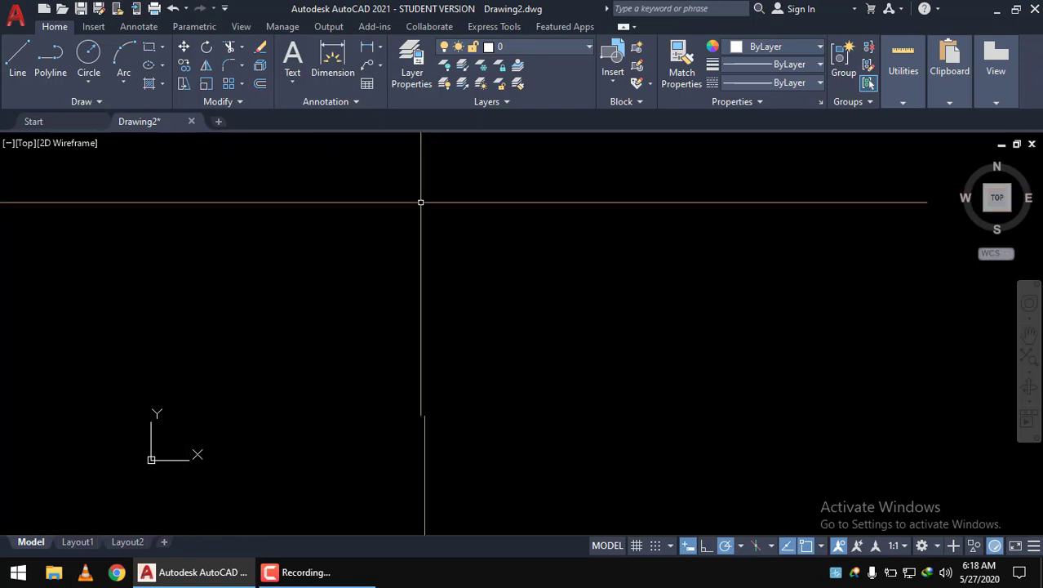
# - Open the Load dialog via Linetype > Other... and select ACAD_ISO03W100 while browsing the list
pyautogui.click(798, 84)
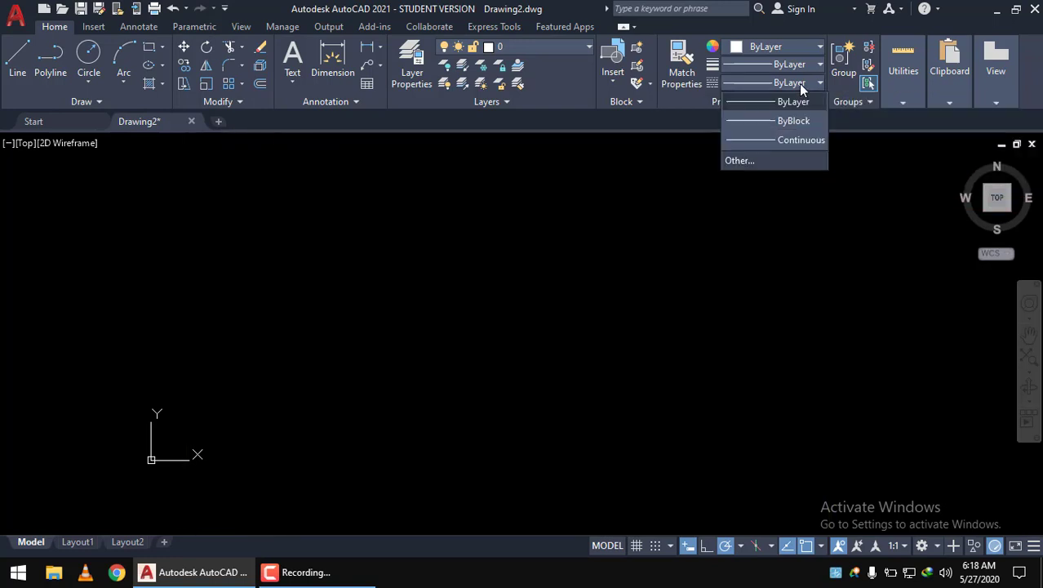
pyautogui.click(747, 162)
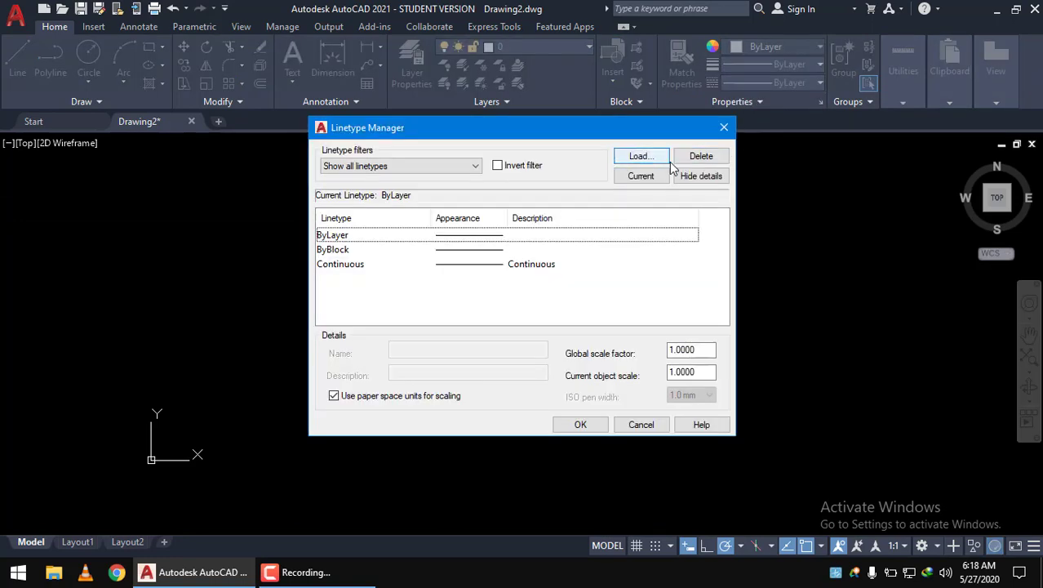
pyautogui.click(641, 156)
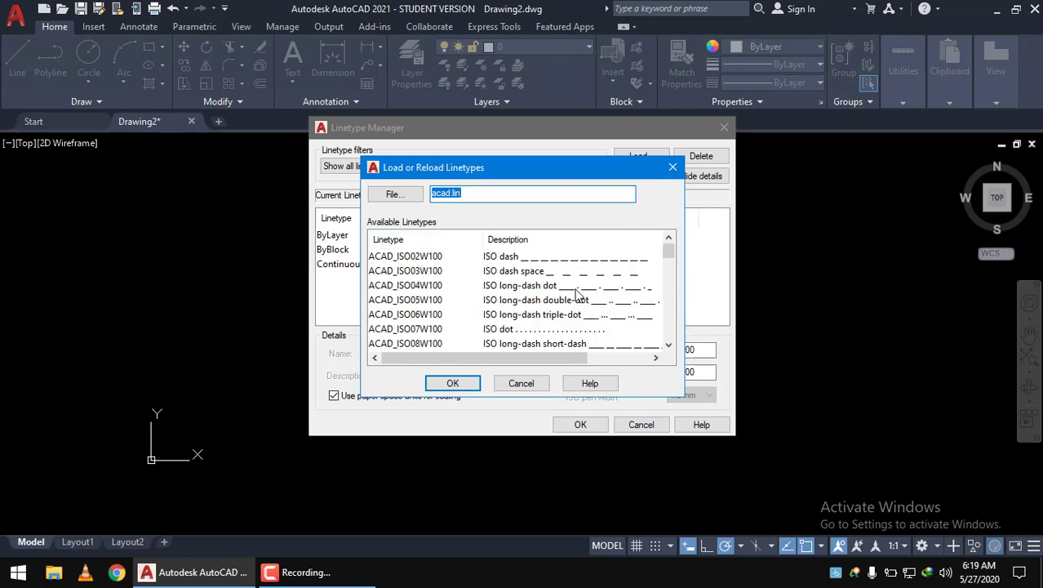
pyautogui.click(441, 260)
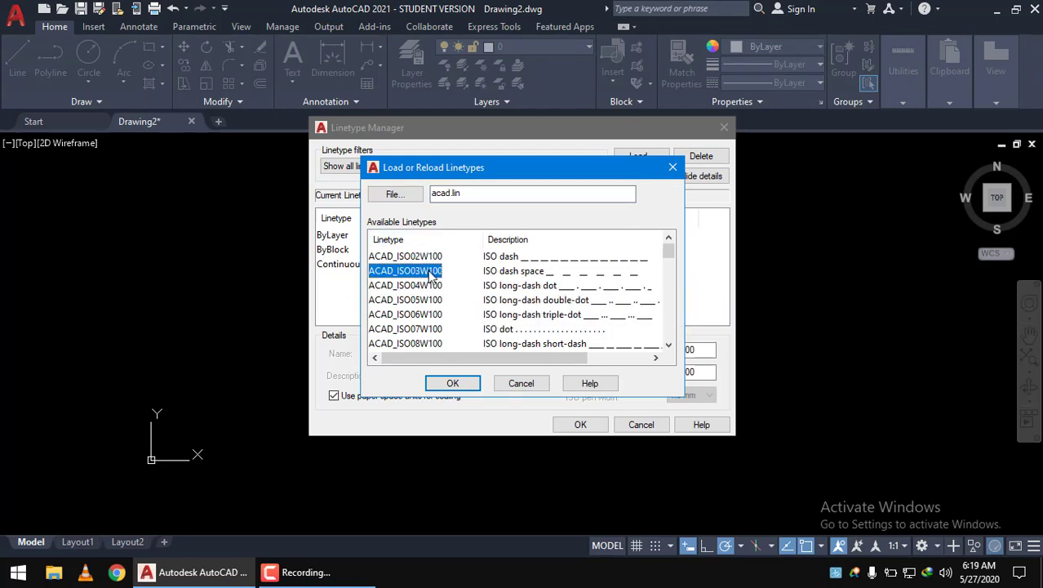
pyautogui.scroll(-3, 432, 281)
pyautogui.scroll(-3, 437, 292)
pyautogui.scroll(-2, 490, 302)
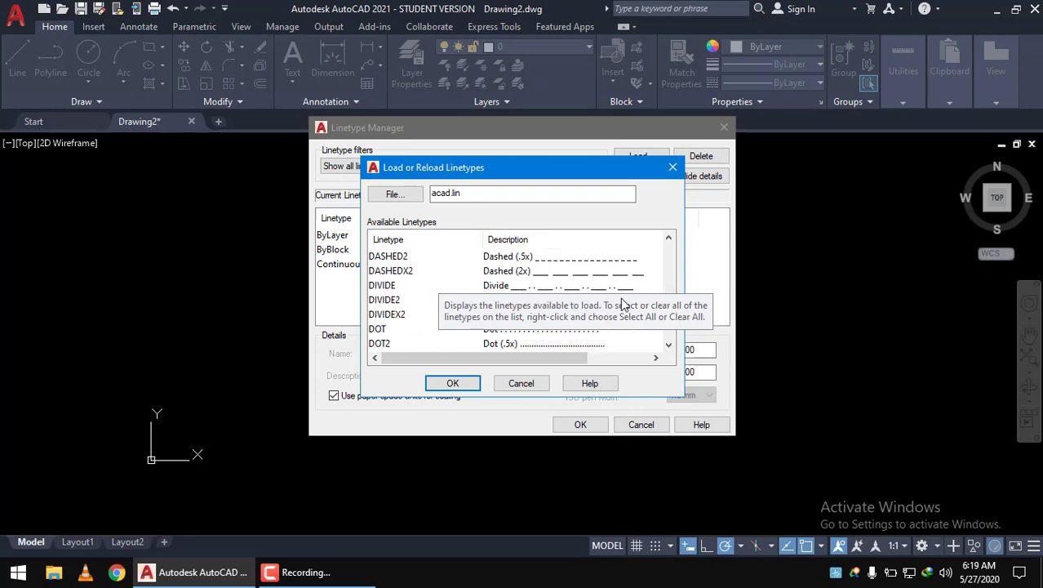
pyautogui.scroll(-2, 555, 314)
pyautogui.scroll(-3, 571, 324)
pyautogui.scroll(1, 555, 326)
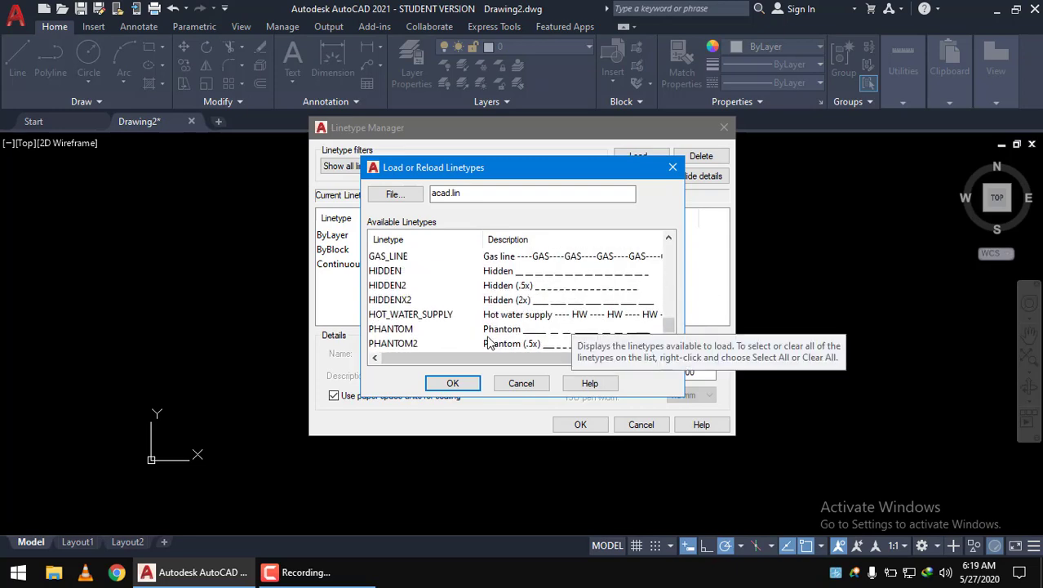
pyautogui.scroll(3, 531, 331)
pyautogui.scroll(5, 506, 333)
pyautogui.scroll(4, 488, 335)
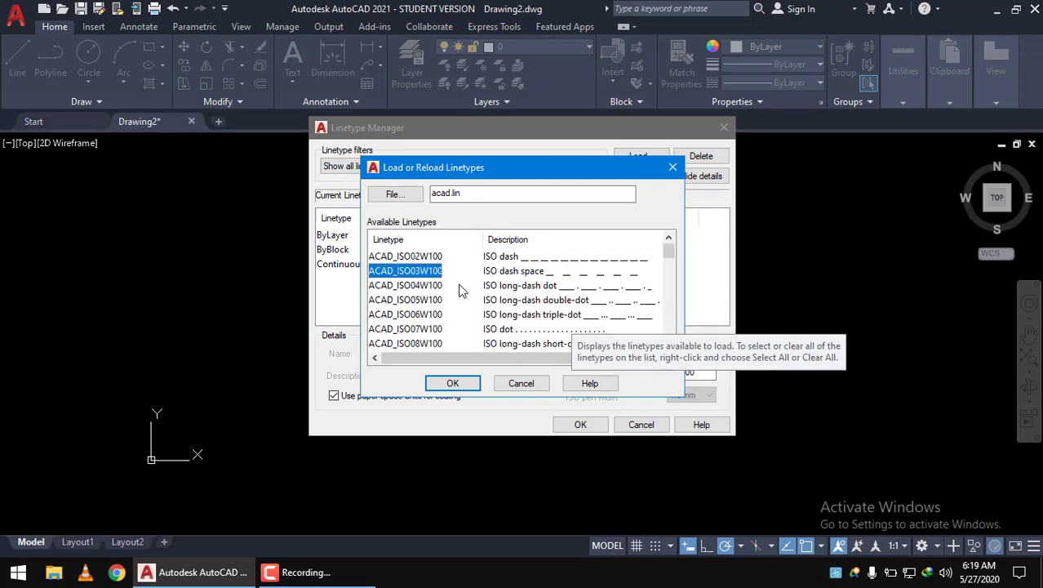
# - Browse further loadable linetypes, selecting ACAD_ISO04W100 along the way
pyautogui.click(403, 286)
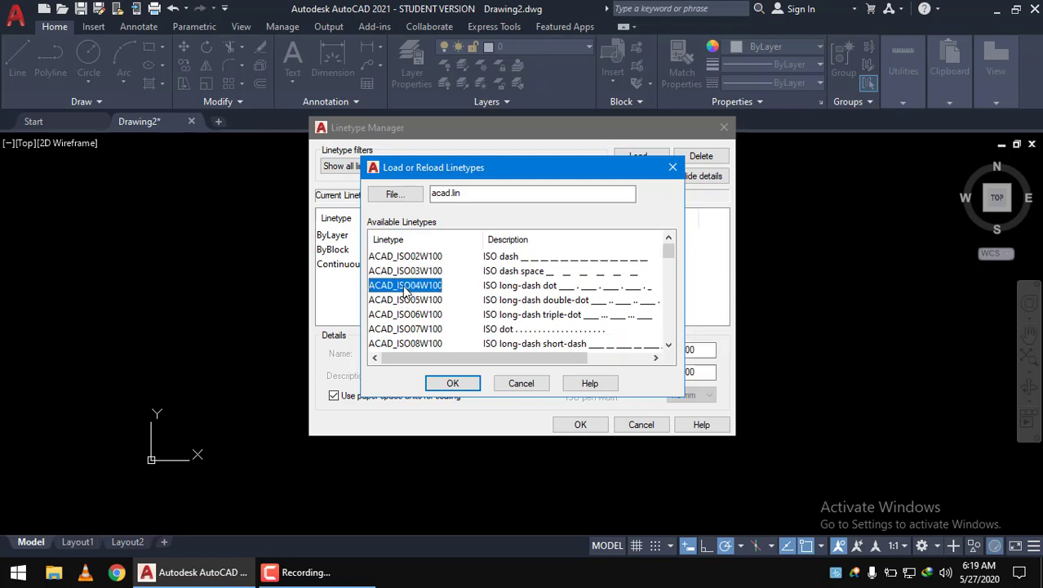
pyautogui.scroll(-1, 404, 290)
pyautogui.scroll(-1, 410, 303)
pyautogui.scroll(1, 457, 298)
pyautogui.scroll(1, 523, 290)
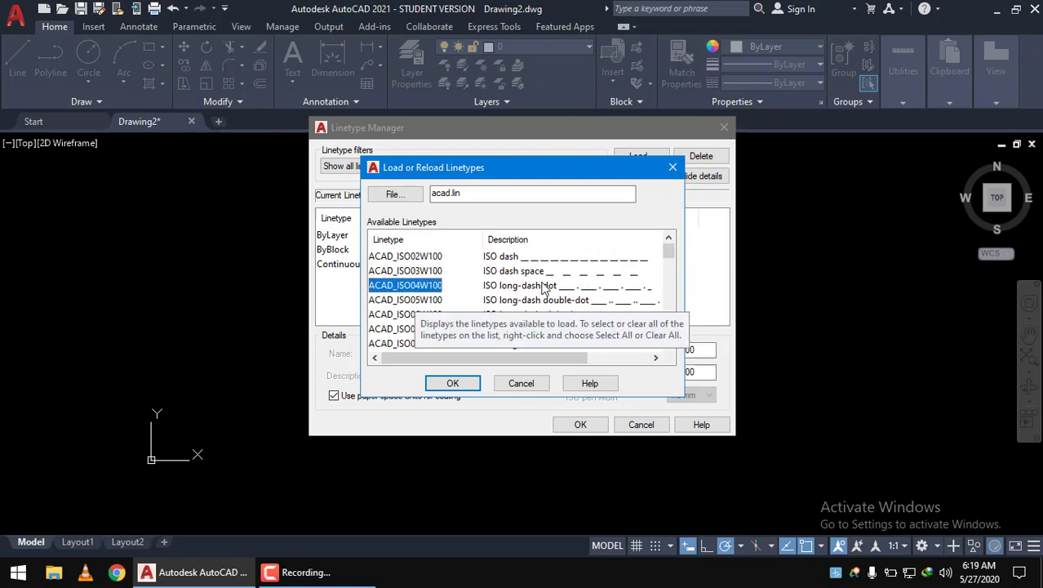
pyautogui.scroll(-1, 527, 294)
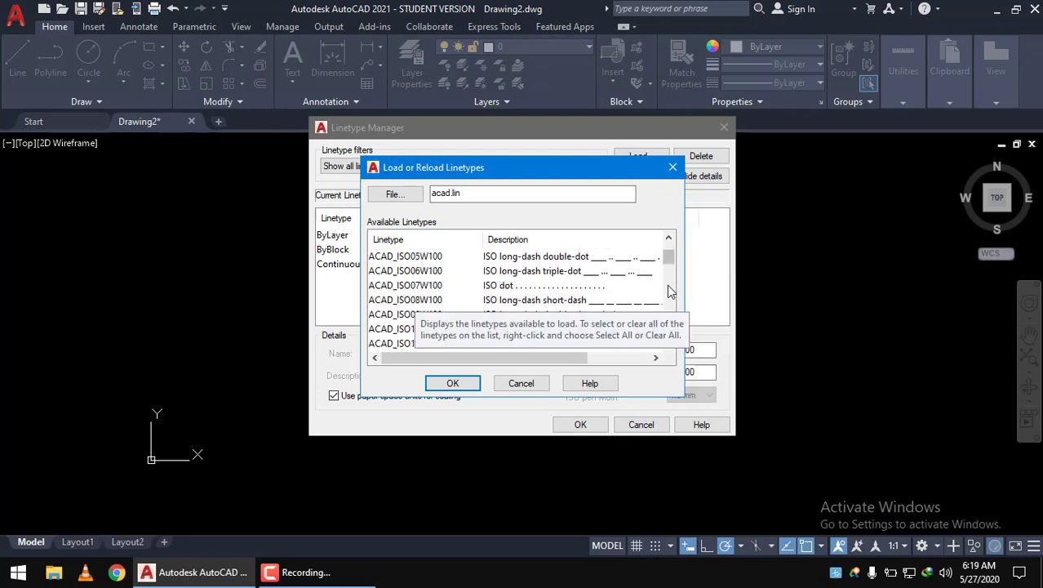
pyautogui.scroll(-2, 575, 278)
pyautogui.scroll(-1, 604, 277)
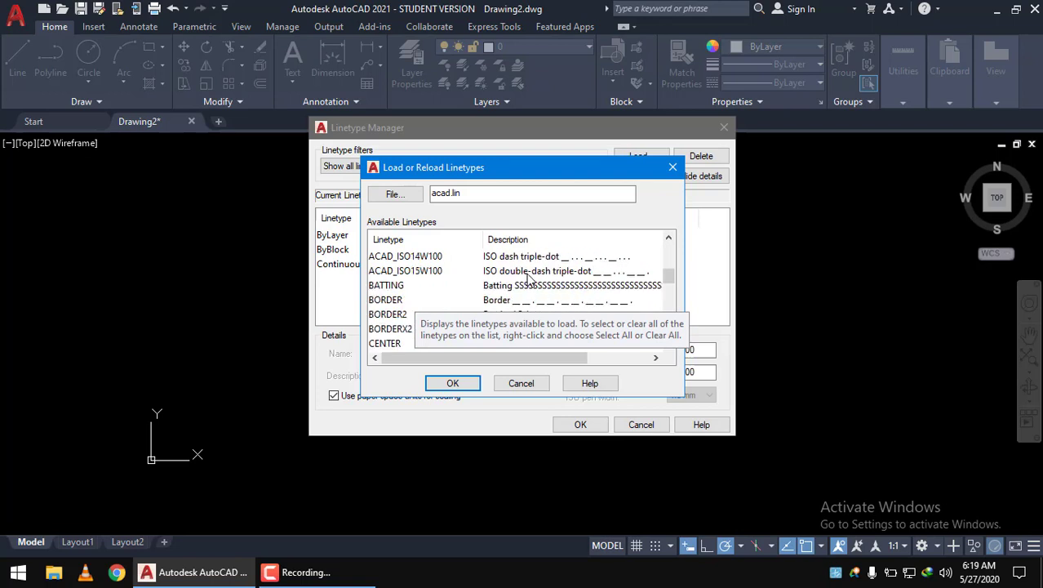
pyautogui.scroll(-2, 580, 282)
pyautogui.scroll(-1, 547, 285)
pyautogui.scroll(-2, 517, 289)
pyautogui.scroll(-2, 506, 294)
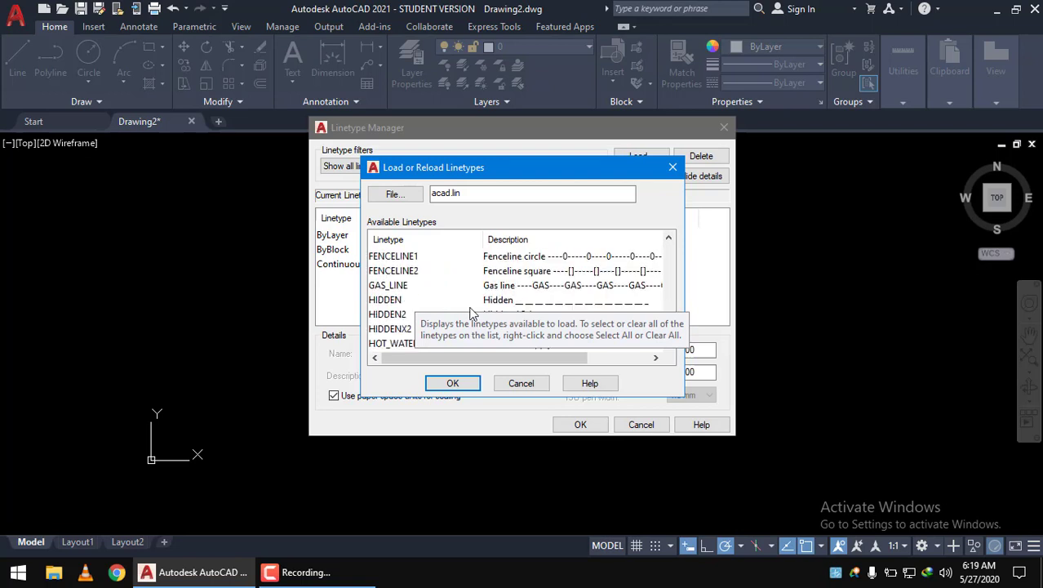
pyautogui.scroll(-1, 572, 298)
pyautogui.scroll(-1, 578, 301)
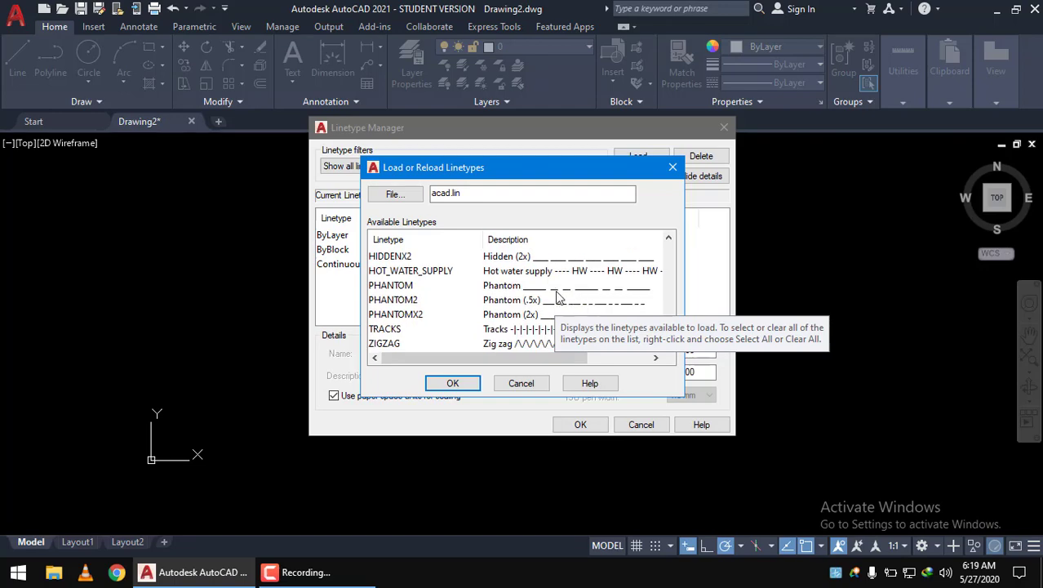
pyautogui.scroll(2, 577, 342)
pyautogui.scroll(1, 577, 343)
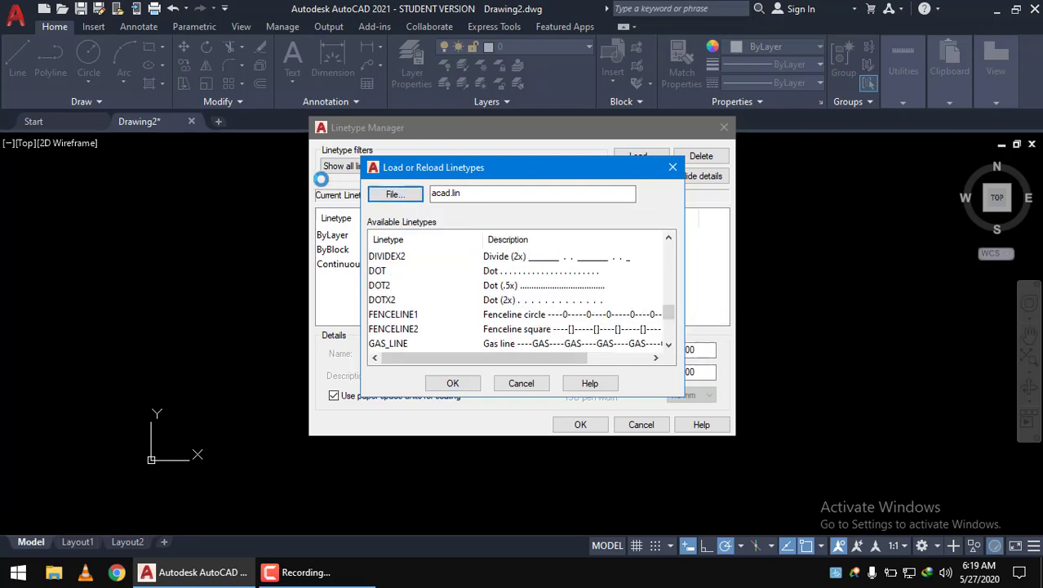
# - Look at the linetype file browser, then close it and the Load dialog without loading anything
pyautogui.click(408, 202)
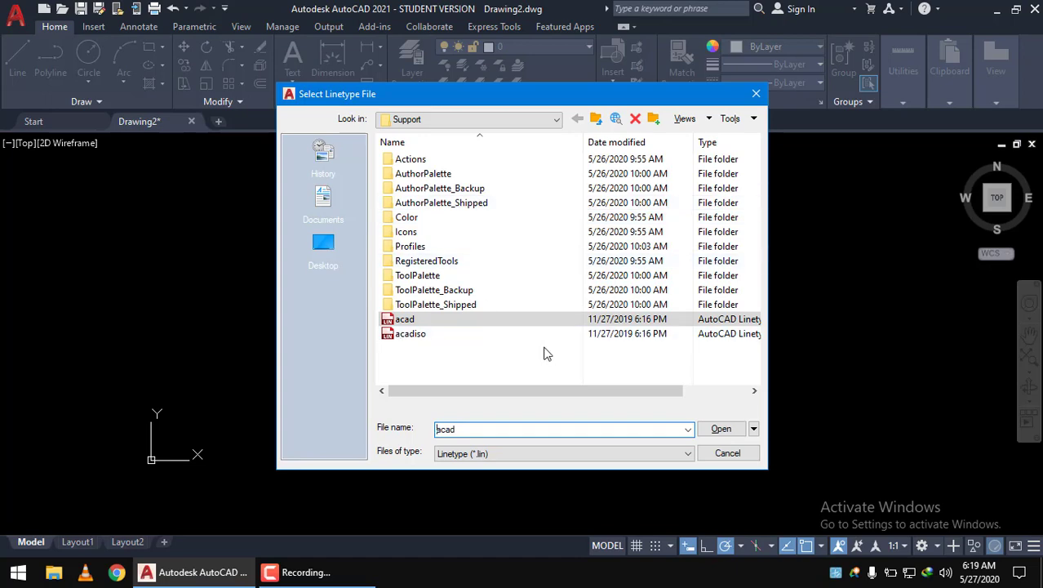
pyautogui.click(753, 95)
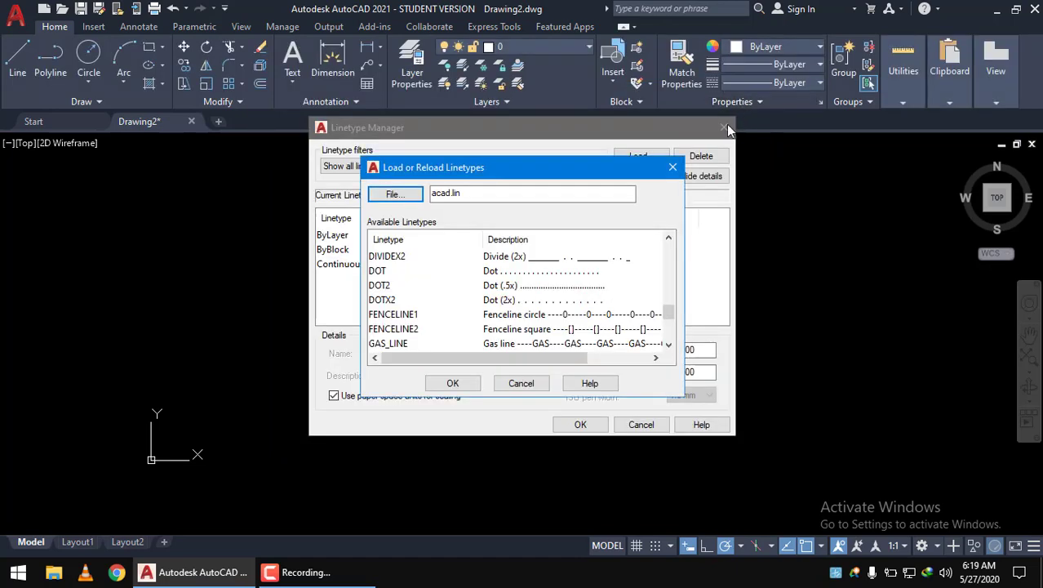
pyautogui.click(671, 169)
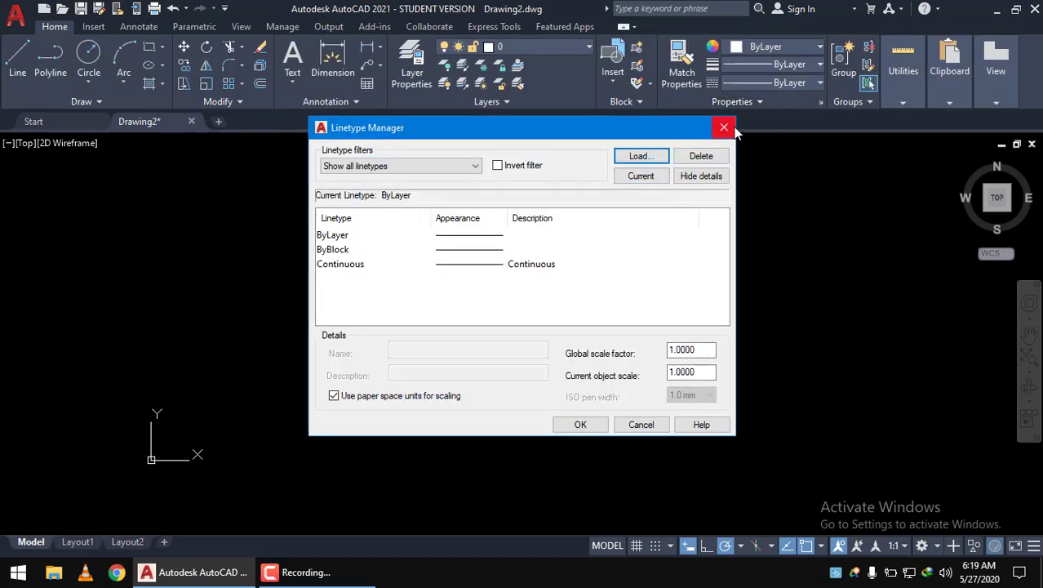
# - Close the Linetype Manager and draw a short horizontal line left of centre
pyautogui.click(724, 128)
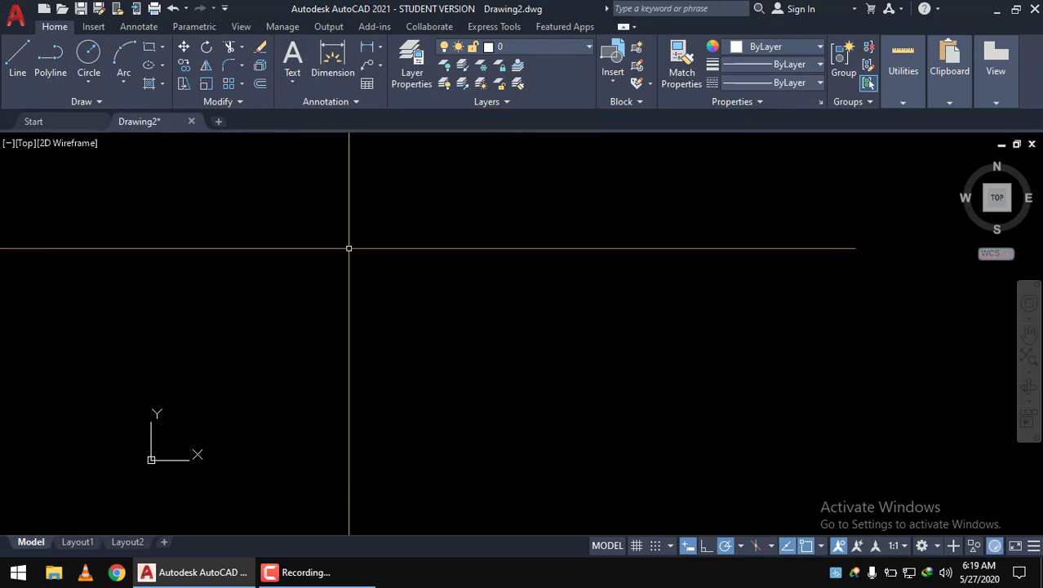
pyautogui.moveTo(356, 240)
pyautogui.mouseDown(button='middle')
pyautogui.moveTo(161, 147)
pyautogui.moveTo(130, 202)
pyautogui.moveTo(338, 273)
pyautogui.moveTo(93, 133)
pyautogui.mouseUp(button='middle')
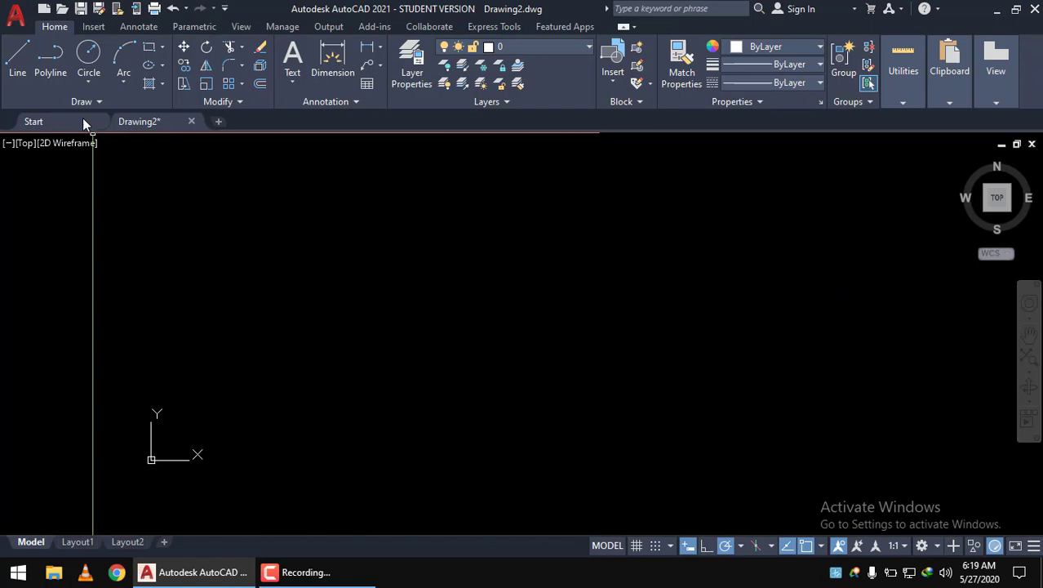
pyautogui.click(20, 79)
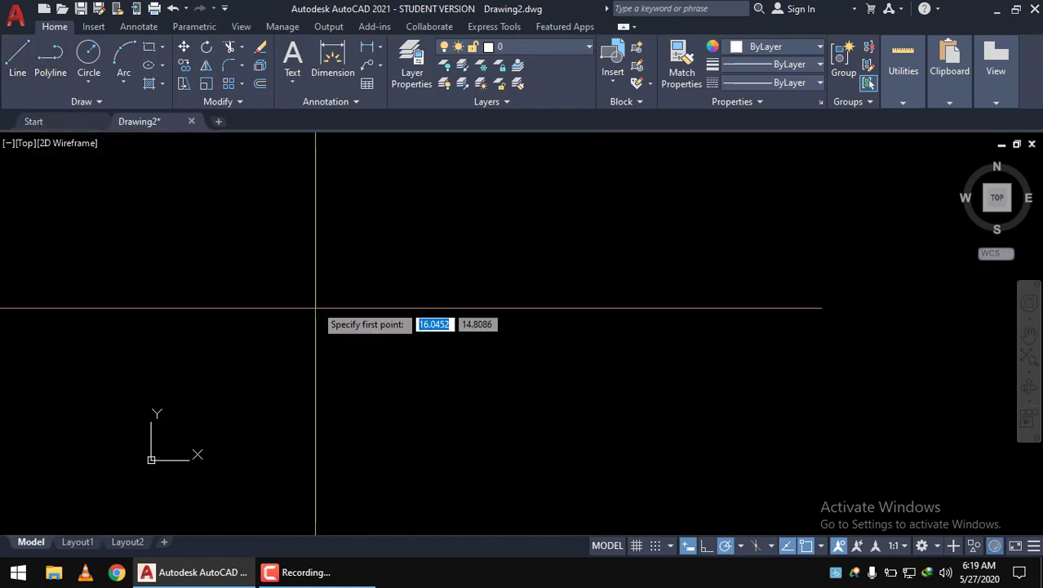
pyautogui.moveTo(288, 328)
pyautogui.mouseDown(button='middle')
pyautogui.moveTo(256, 328)
pyautogui.moveTo(251, 345)
pyautogui.moveTo(341, 336)
pyautogui.moveTo(309, 336)
pyautogui.mouseUp(button='middle')
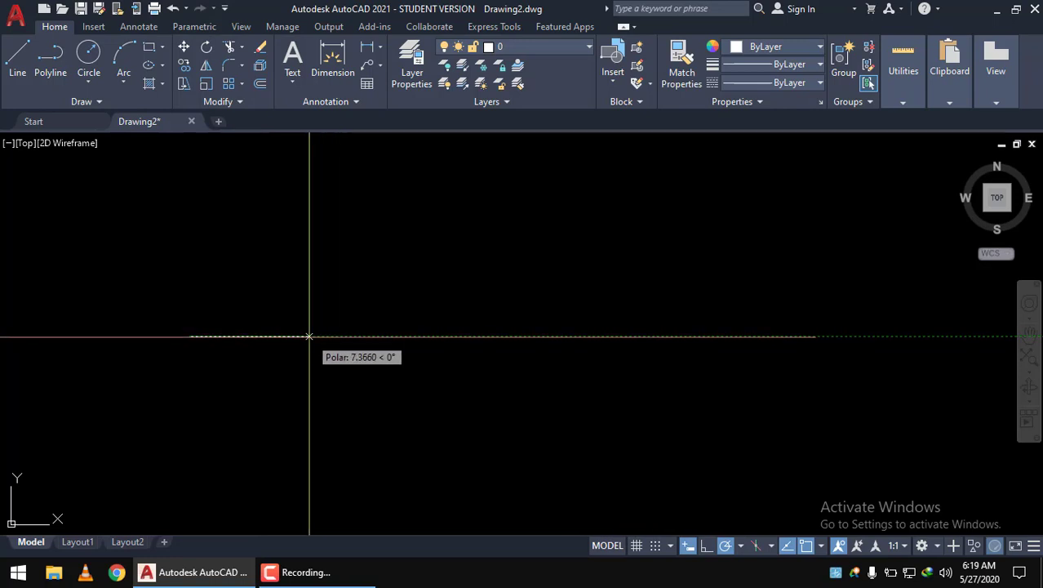
pyautogui.click(310, 336)
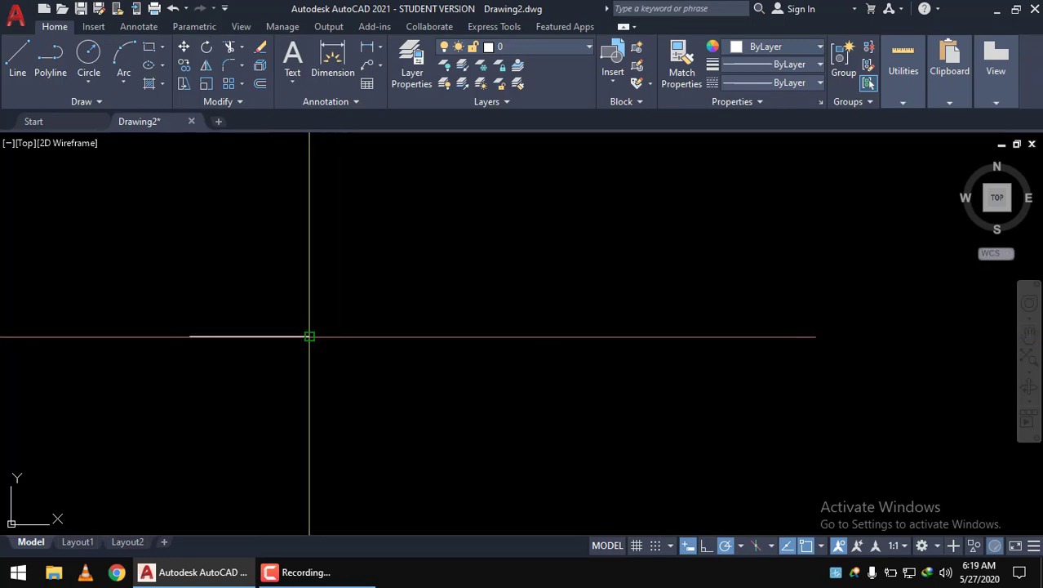
pyautogui.rightClick(347, 221)
pyautogui.click(363, 226)
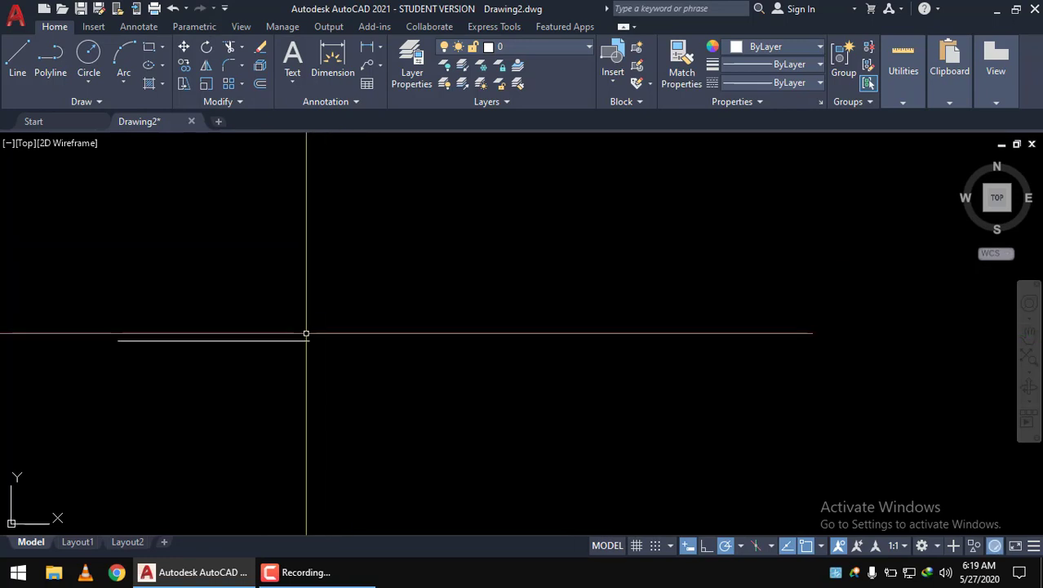
pyautogui.click(291, 80)
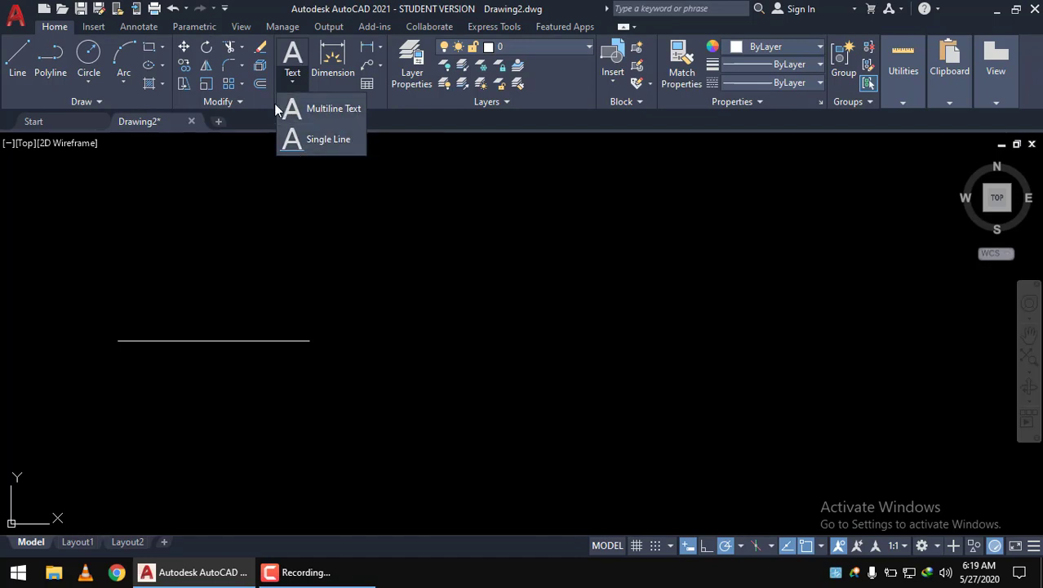
# - Start single-line text beside the line's right end, with height 0.5 and rotation 0
pyautogui.click(307, 141)
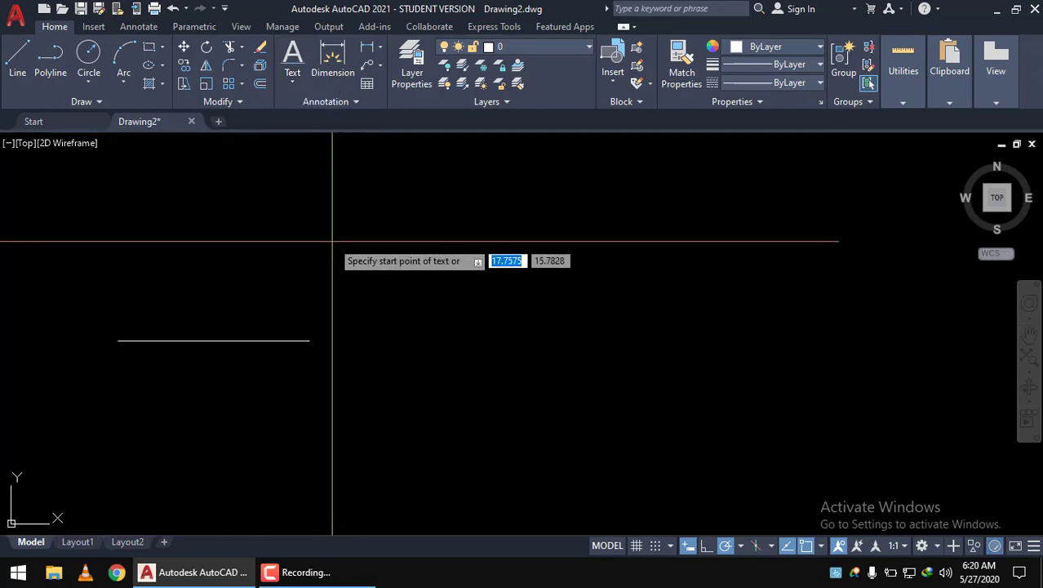
pyautogui.scroll(2, 329, 331)
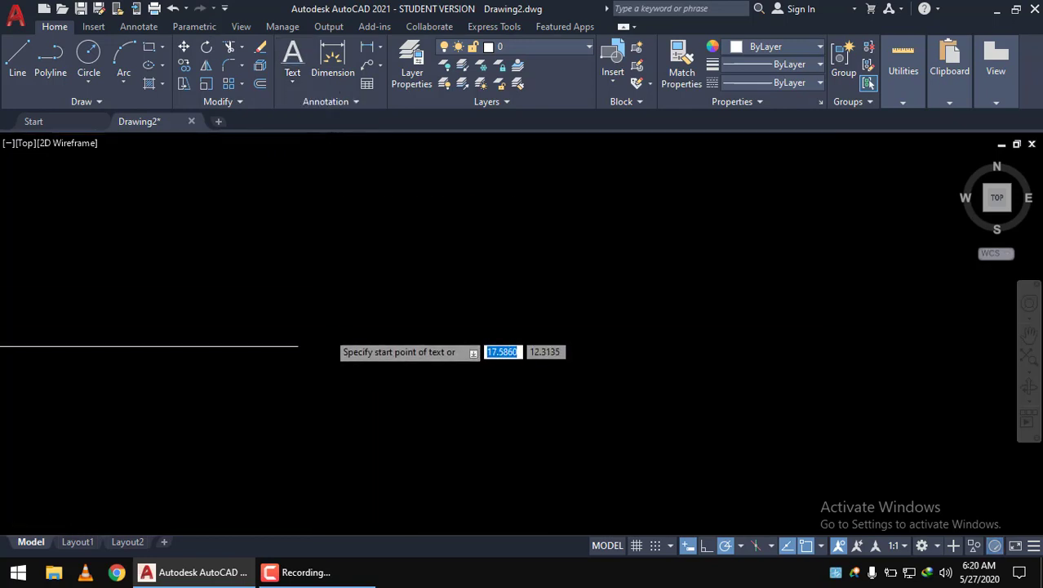
pyautogui.click(305, 353)
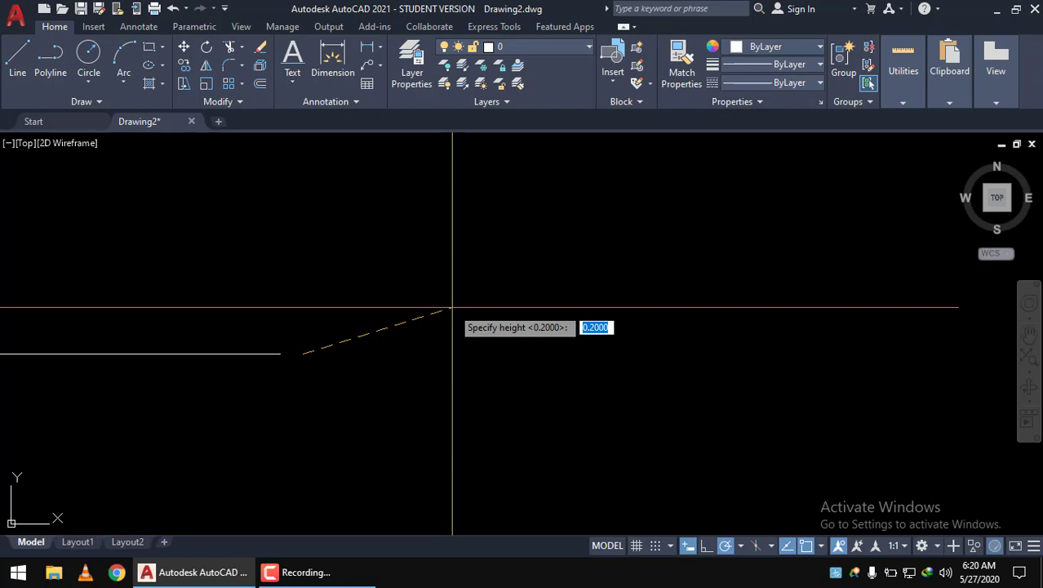
pyautogui.write('0.5')
pyautogui.press('Return')
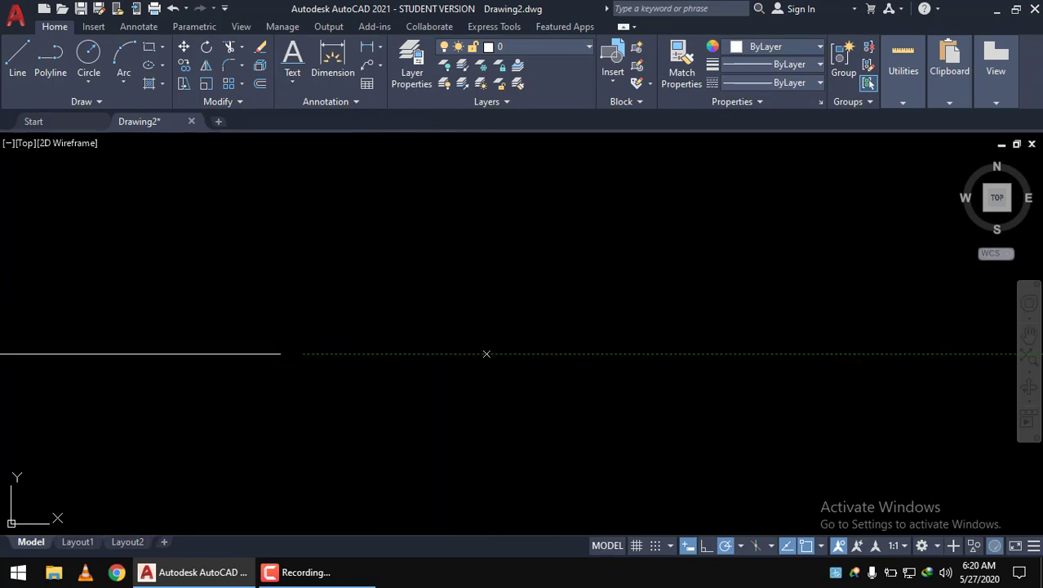
pyautogui.click(487, 354)
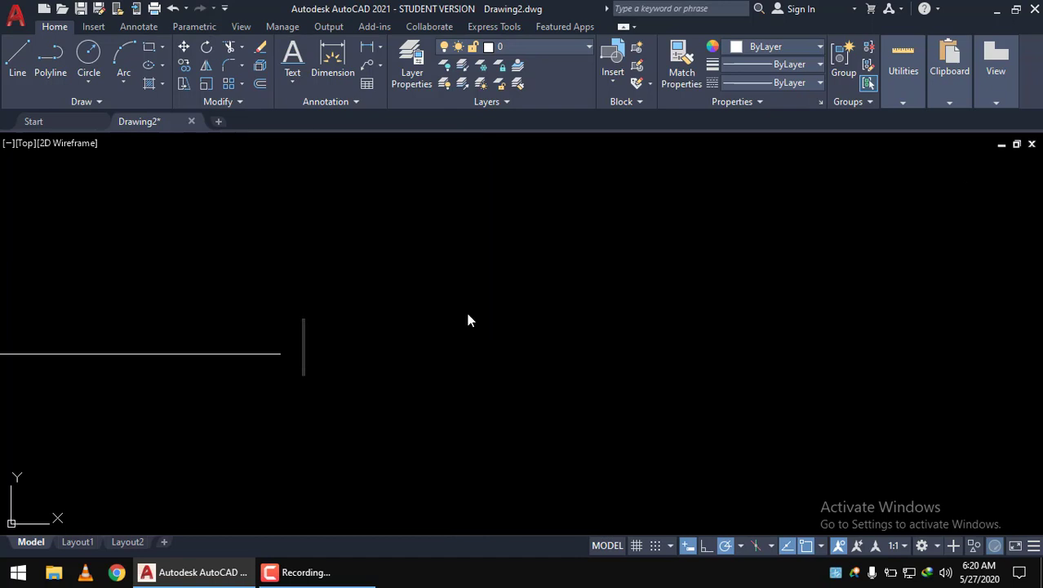
# - Type the text MDS in capitals, correcting the case mistakes
pyautogui.write('md')
pyautogui.press('BackSpace')
pyautogui.press('BackSpace')
pyautogui.write('m')
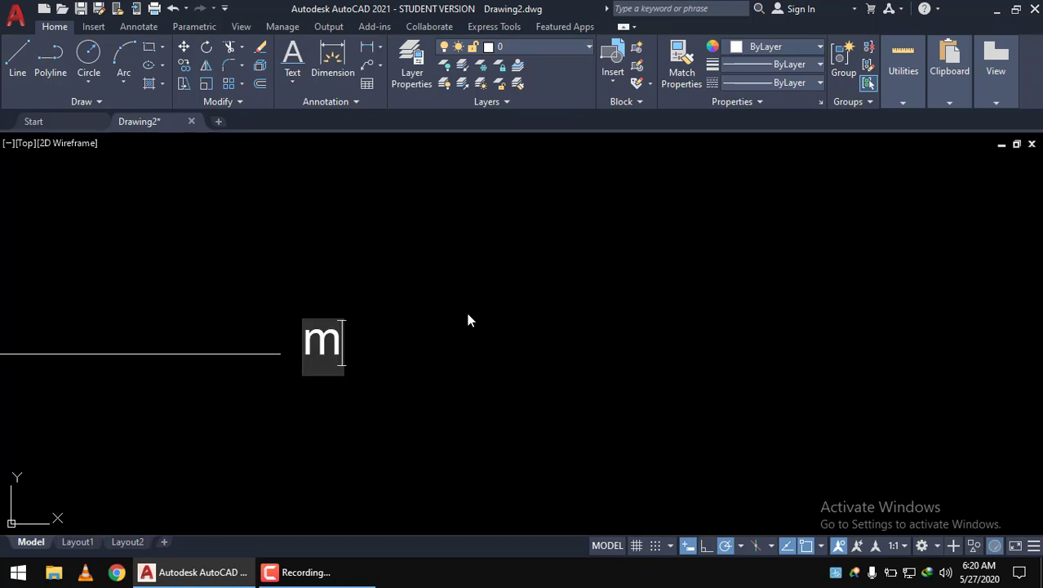
pyautogui.write('DS')
pyautogui.press('BackSpace')
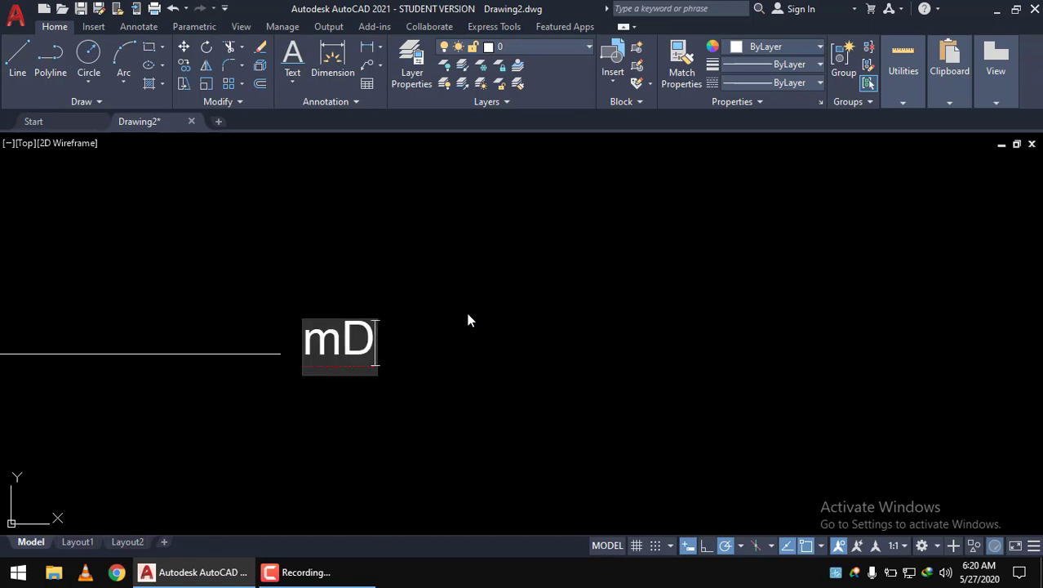
pyautogui.press('BackSpace')
pyautogui.press('BackSpace')
pyautogui.write('mds')
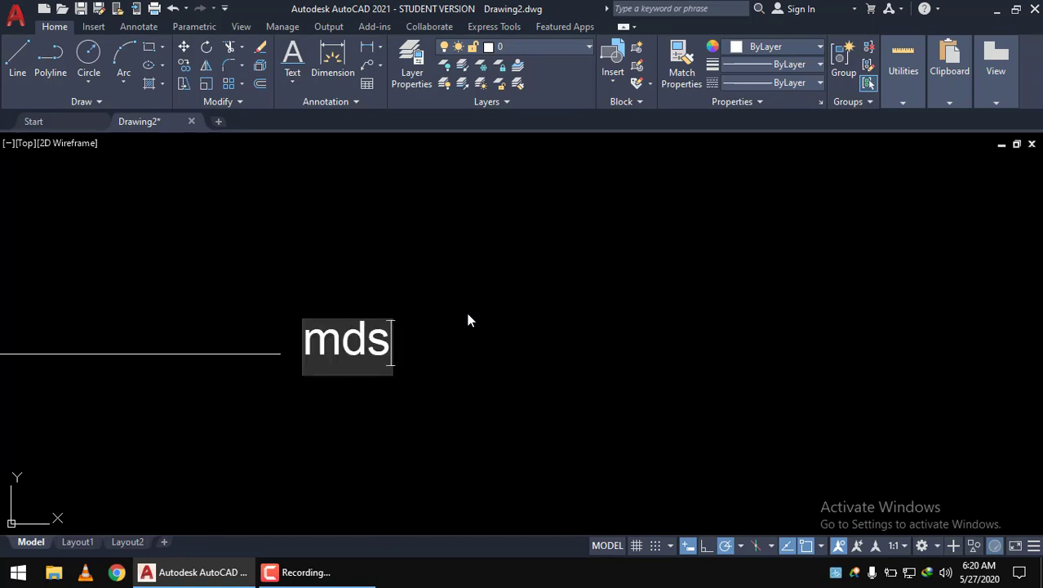
pyautogui.press('BackSpace')
pyautogui.press('BackSpace')
pyautogui.press('BackSpace')
pyautogui.write('MDS')
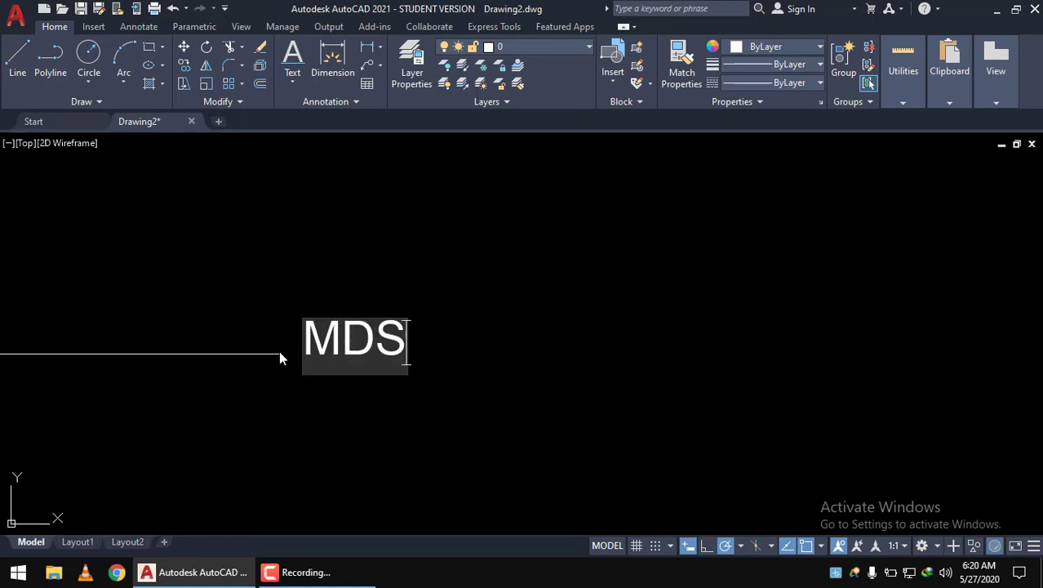
pyautogui.scroll(-1, 278, 350)
pyautogui.scroll(3, 242, 327)
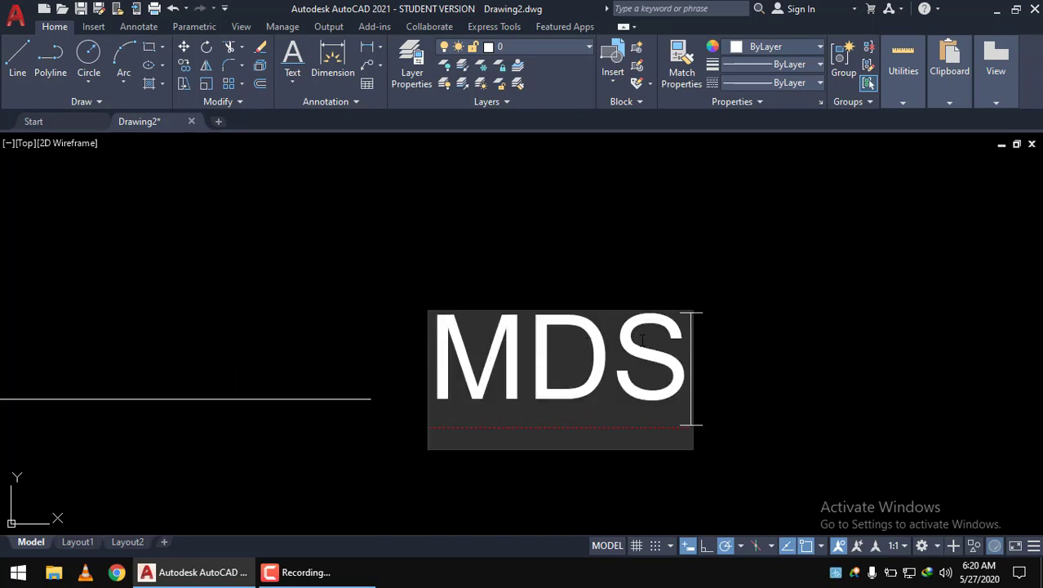
pyautogui.scroll(-4, 567, 351)
pyautogui.scroll(2, 595, 356)
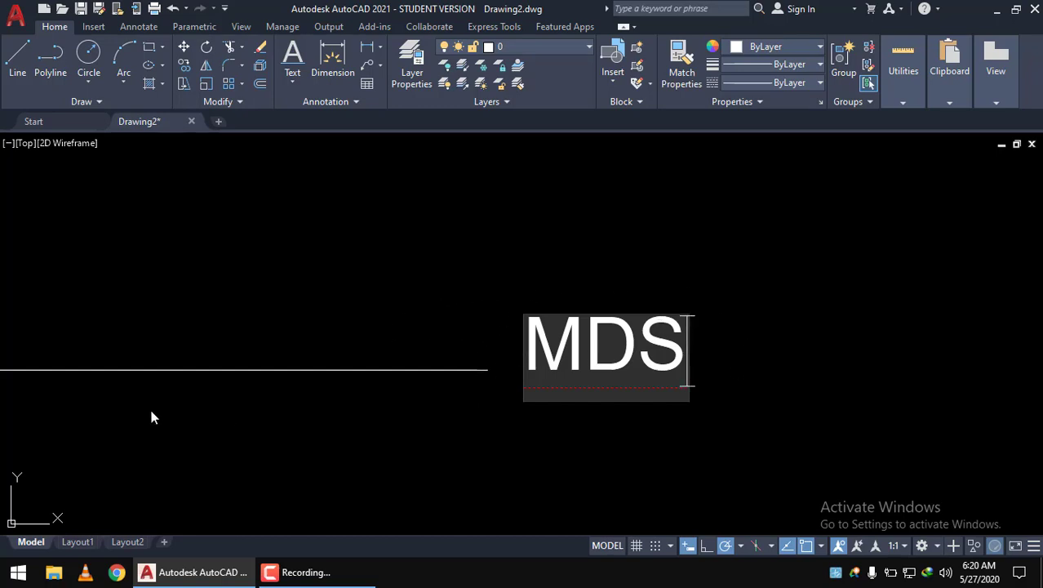
pyautogui.scroll(-4, 284, 340)
pyautogui.scroll(2, 283, 342)
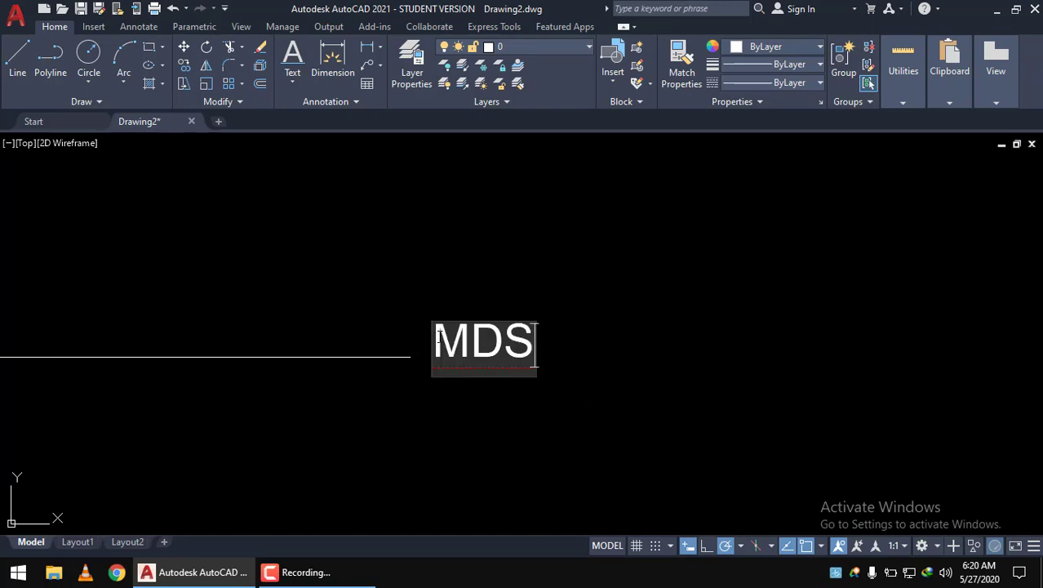
pyautogui.scroll(-3, 438, 336)
pyautogui.scroll(3, 431, 327)
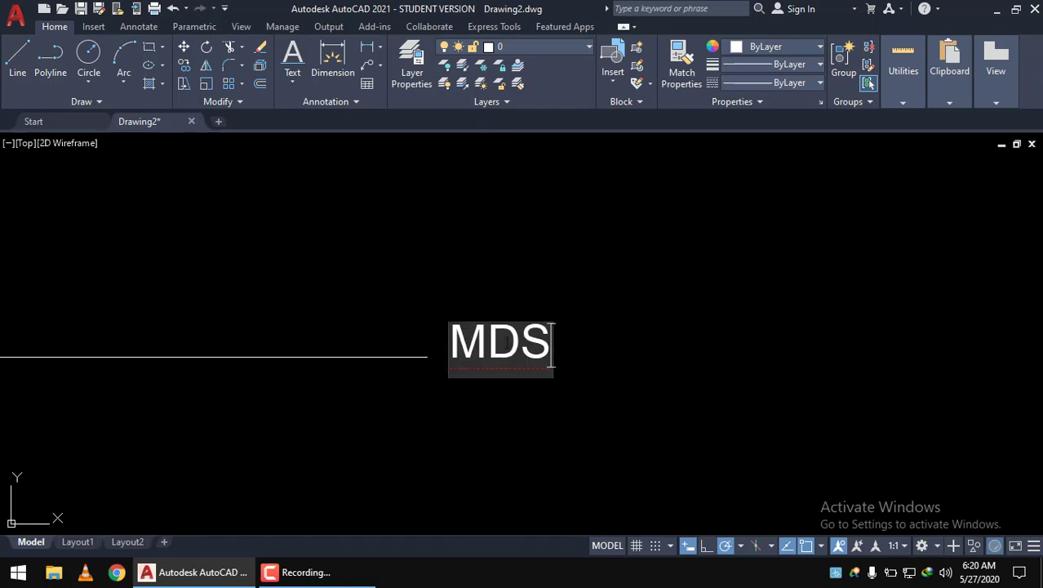
# - Finish the MDS text and move the horizontal line up to the text's middle height
pyautogui.click(629, 237)
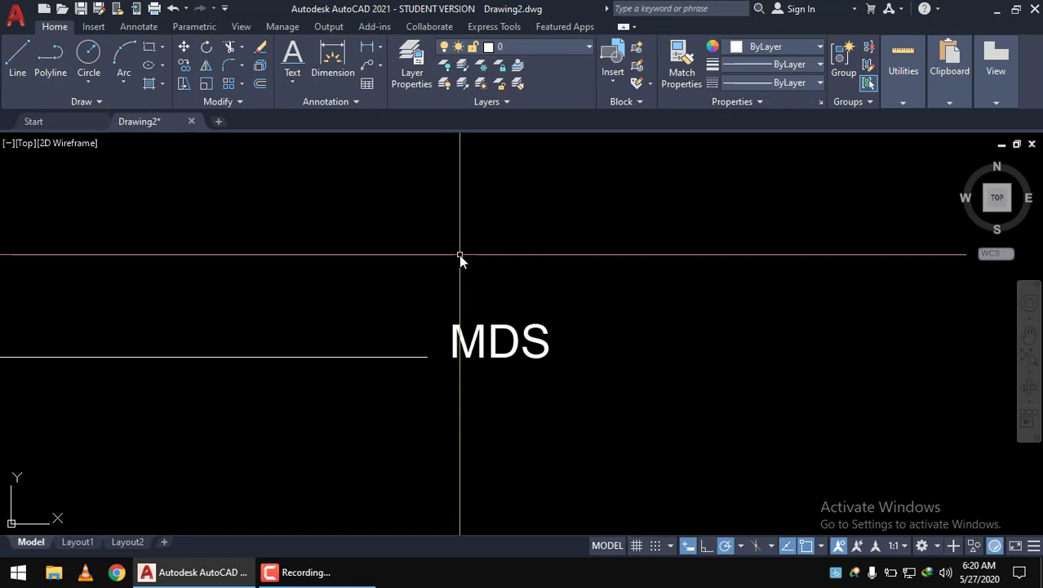
pyautogui.scroll(-4, 454, 269)
pyautogui.scroll(2, 442, 279)
pyautogui.scroll(4, 437, 295)
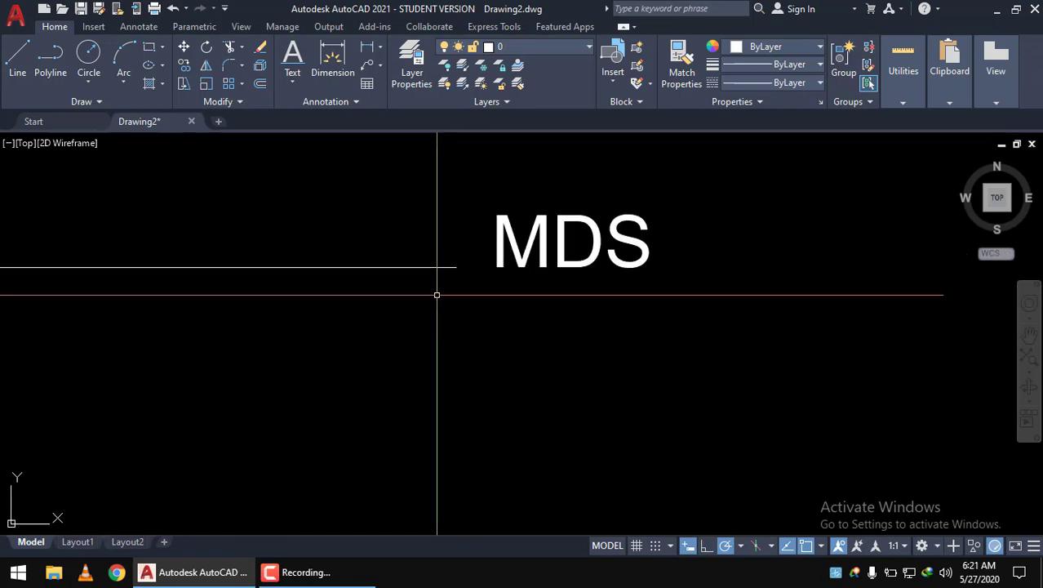
pyautogui.click(447, 285)
pyautogui.click(415, 233)
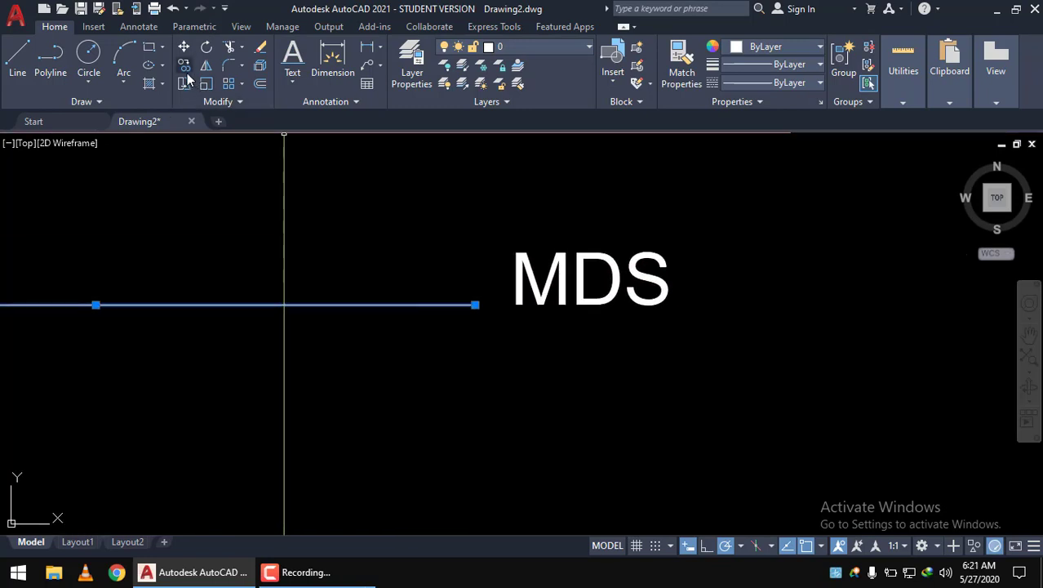
pyautogui.click(185, 48)
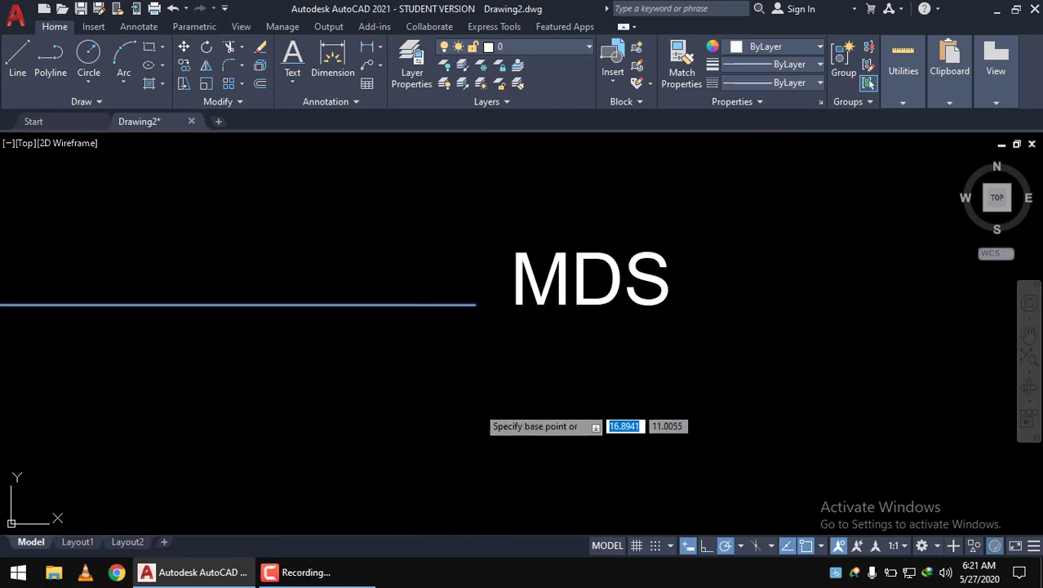
pyautogui.click(477, 405)
pyautogui.click(476, 376)
pyautogui.scroll(-2, 422, 345)
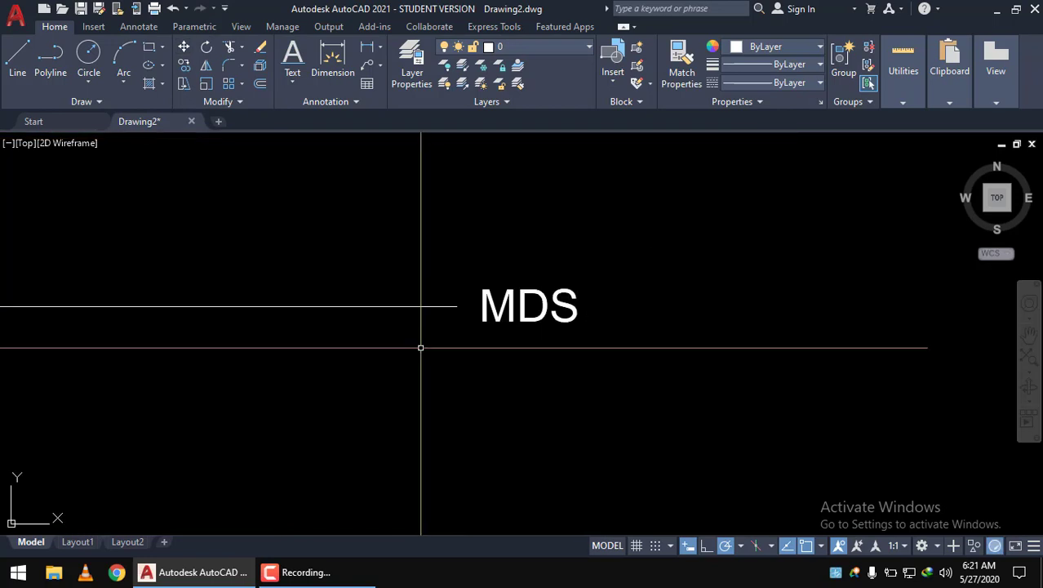
pyautogui.scroll(-2, 383, 351)
pyautogui.scroll(4, 382, 350)
pyautogui.scroll(2, 410, 345)
pyautogui.scroll(2, 468, 322)
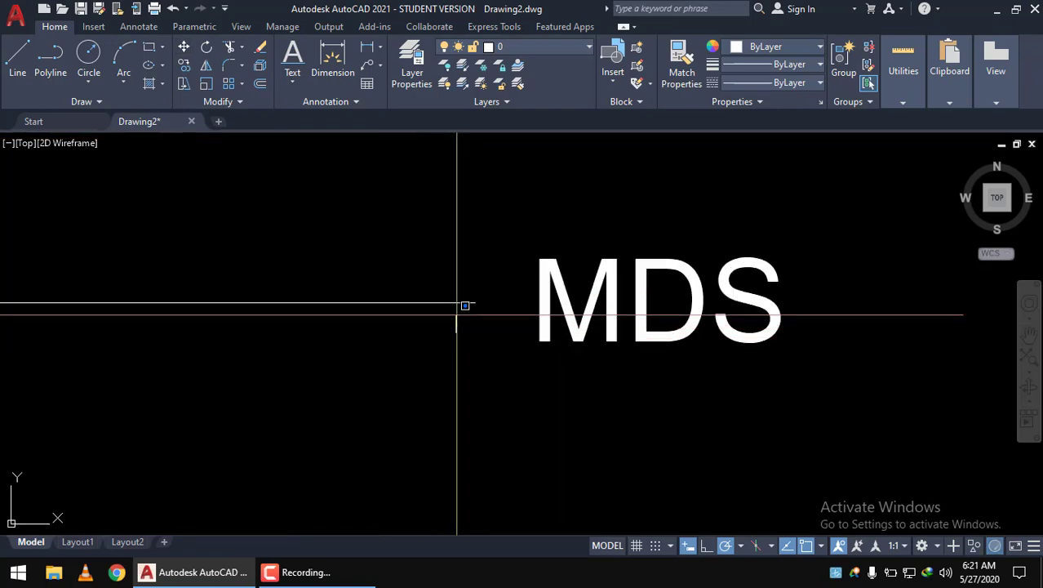
# - Drag the line's left grip rightward so the line ends just before MDS
pyautogui.click(458, 303)
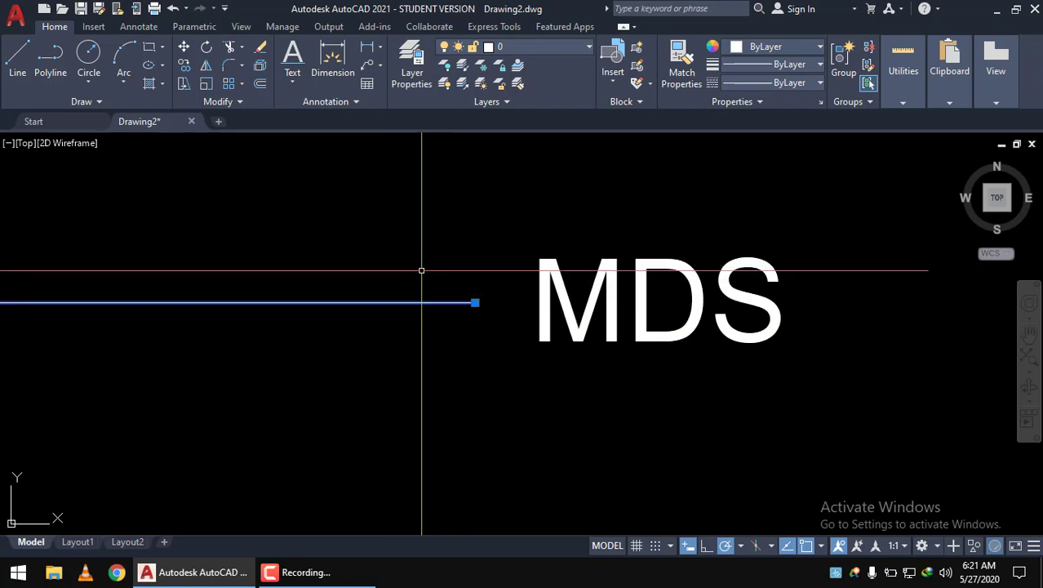
pyautogui.click(185, 47)
pyautogui.press('Escape')
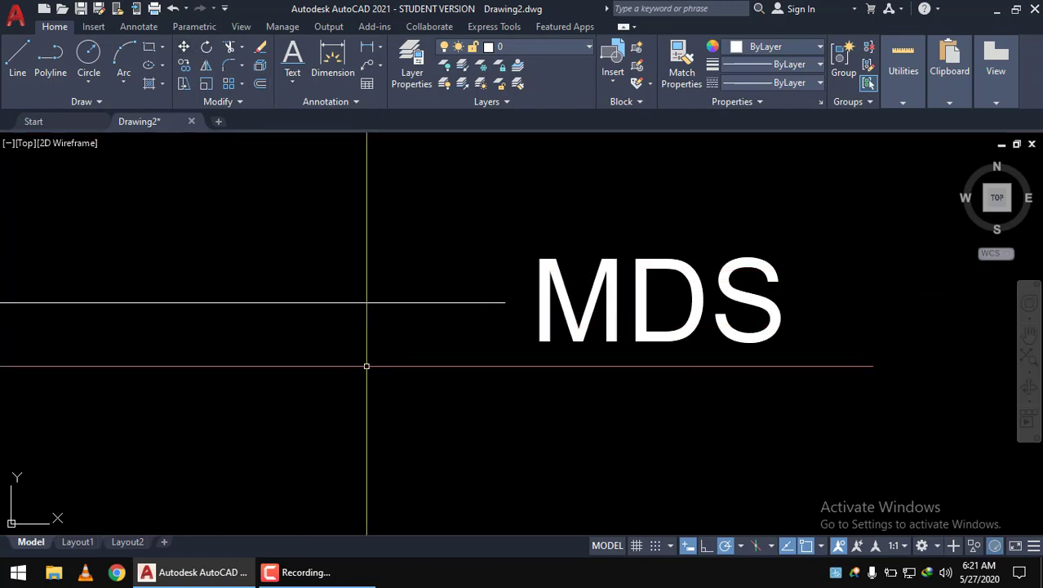
pyautogui.scroll(-6, 380, 370)
pyautogui.scroll(2, 380, 370)
pyautogui.click(226, 356)
pyautogui.click(183, 322)
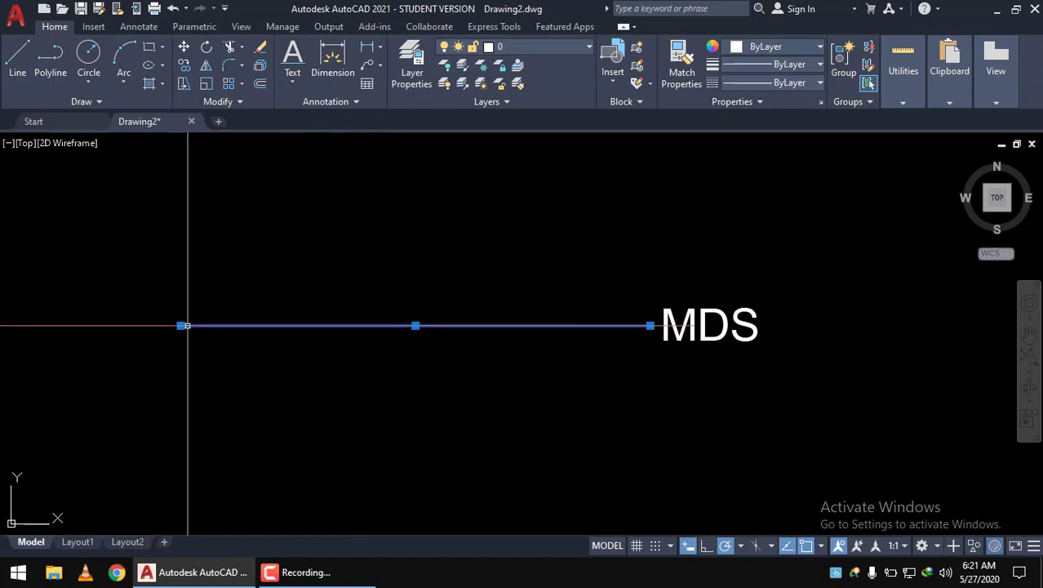
pyautogui.click(181, 326)
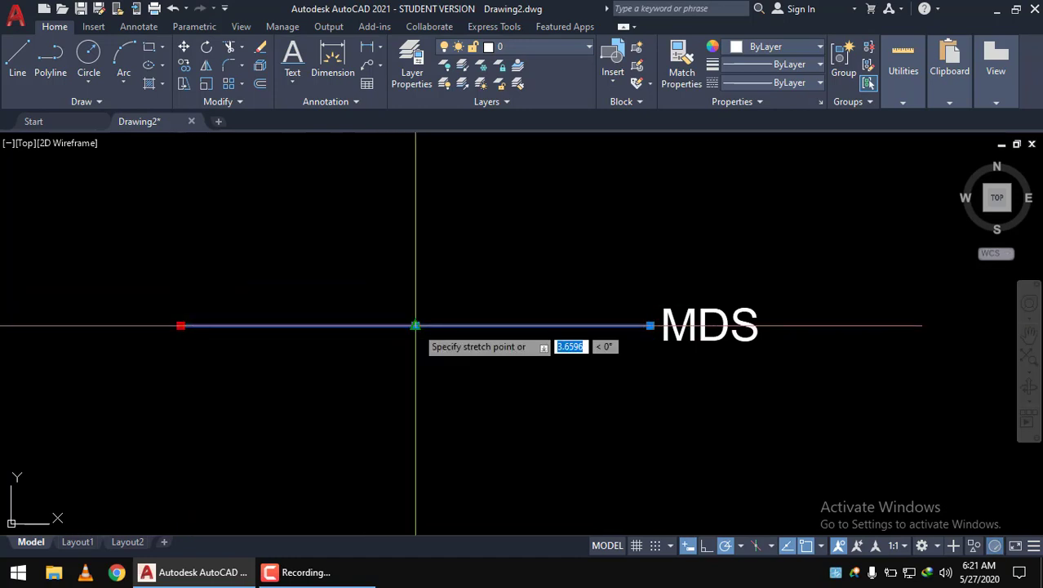
pyautogui.click(412, 320)
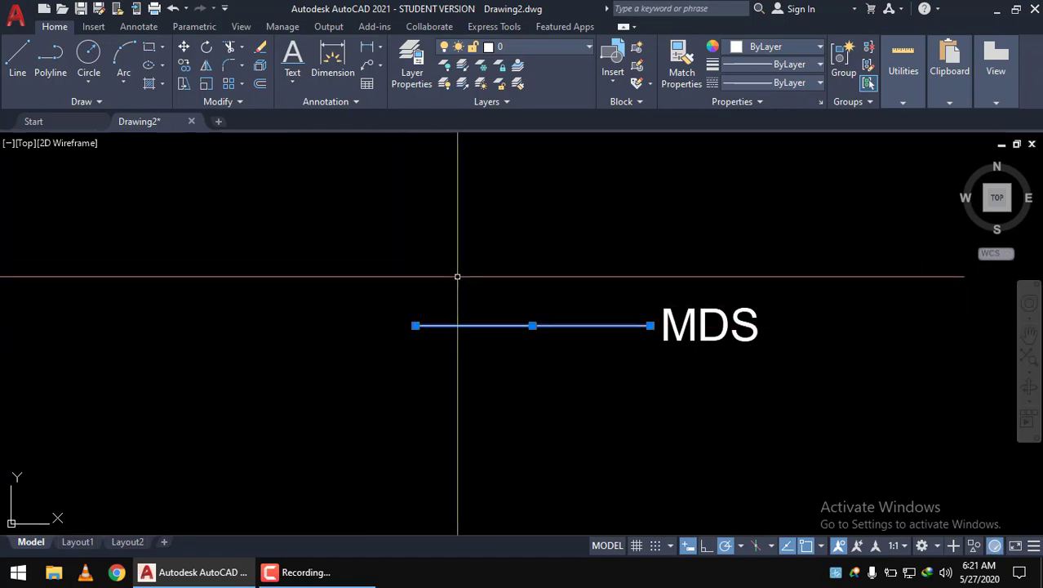
pyautogui.press('Escape')
pyautogui.scroll(2, 735, 301)
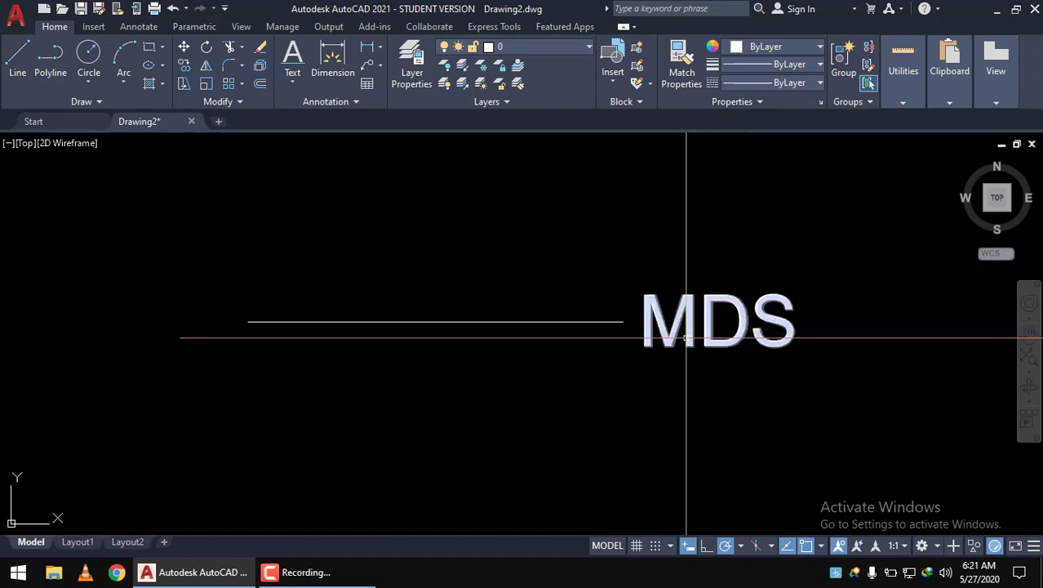
pyautogui.click(578, 347)
pyautogui.click(450, 256)
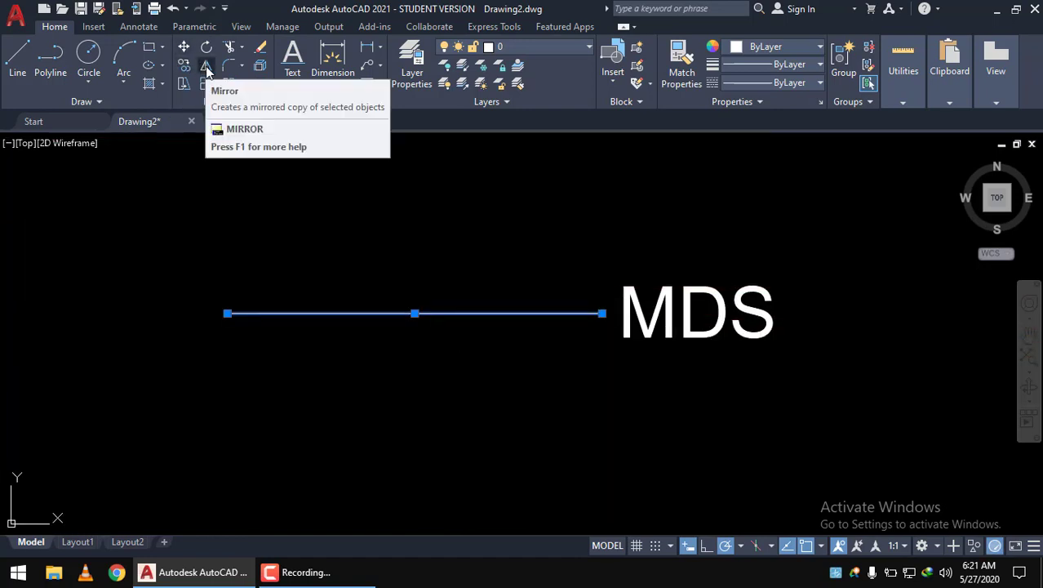
# - Mirror the line across a vertical axis at MDS, keeping the original line
pyautogui.click(205, 66)
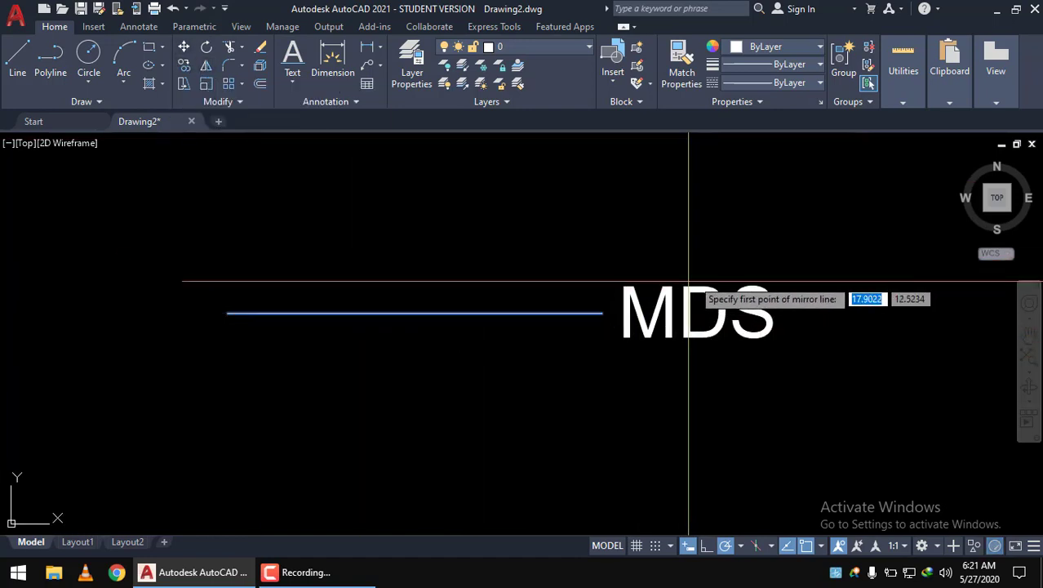
pyautogui.click(689, 361)
pyautogui.click(687, 392)
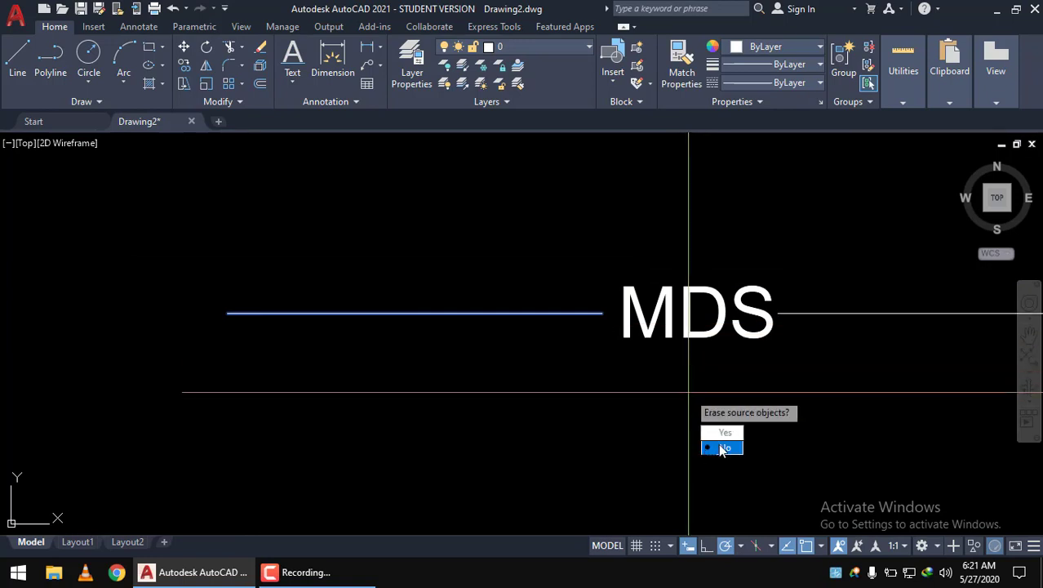
pyautogui.click(722, 448)
pyautogui.moveTo(784, 343); pyautogui.dragTo(669, 338, button='middle')
pyautogui.click(744, 308)
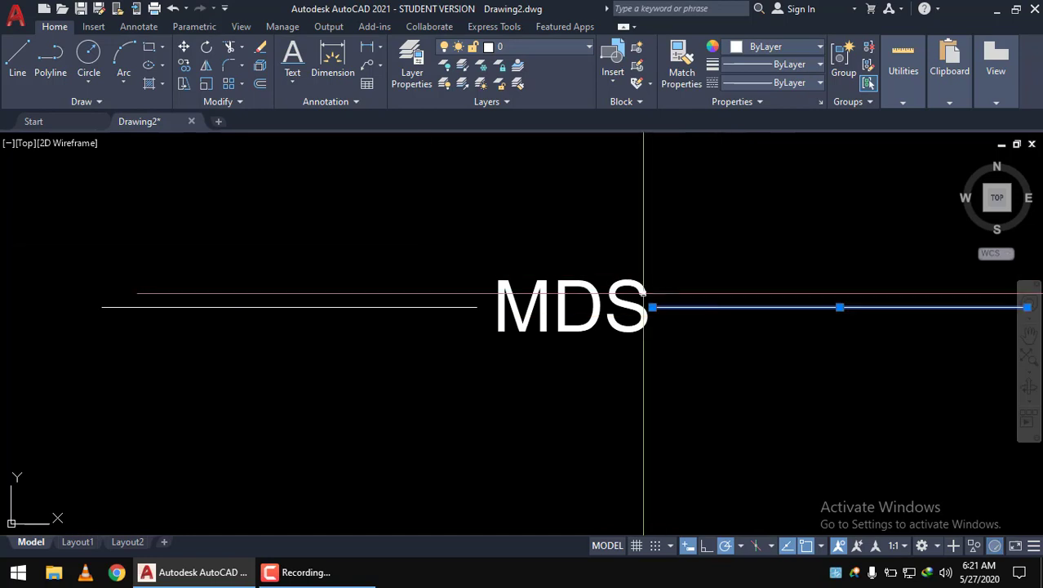
# - Start moving the mirrored line beside MDS, pick its base point, and reframe the view
pyautogui.click(183, 47)
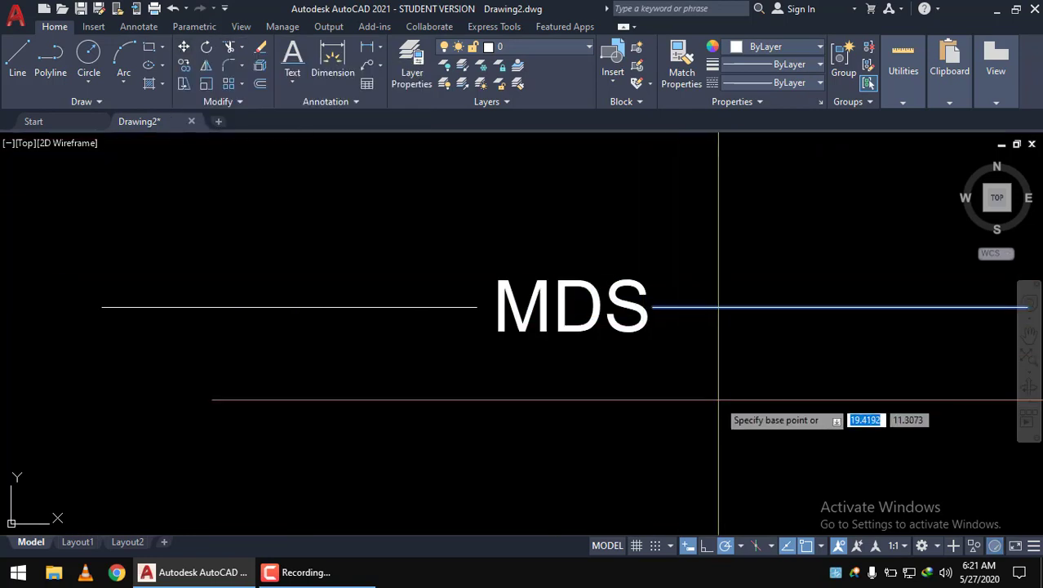
pyautogui.click(700, 395)
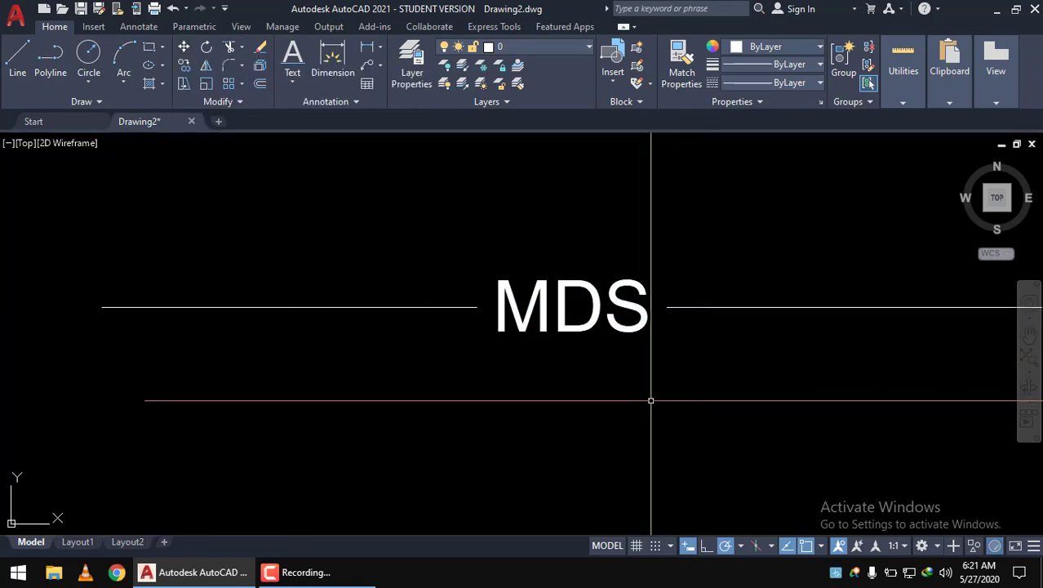
pyautogui.scroll(-4, 454, 381)
pyautogui.scroll(2, 472, 375)
pyautogui.scroll(2, 531, 367)
pyautogui.scroll(-2, 653, 360)
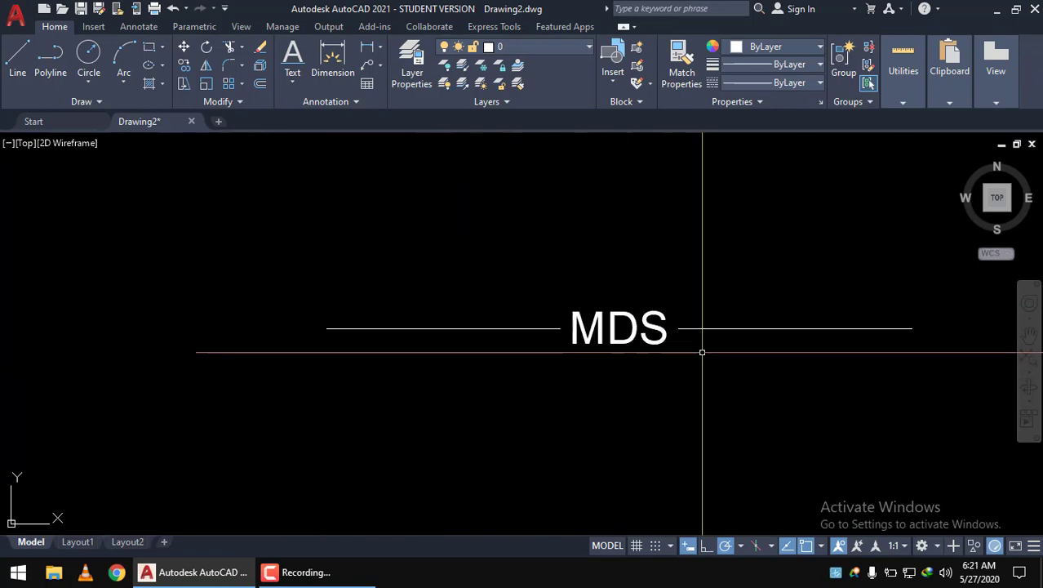
pyautogui.moveTo(535, 354); pyautogui.dragTo(349, 353, button='middle')
pyautogui.moveTo(485, 305); pyautogui.dragTo(514, 275, button='middle')
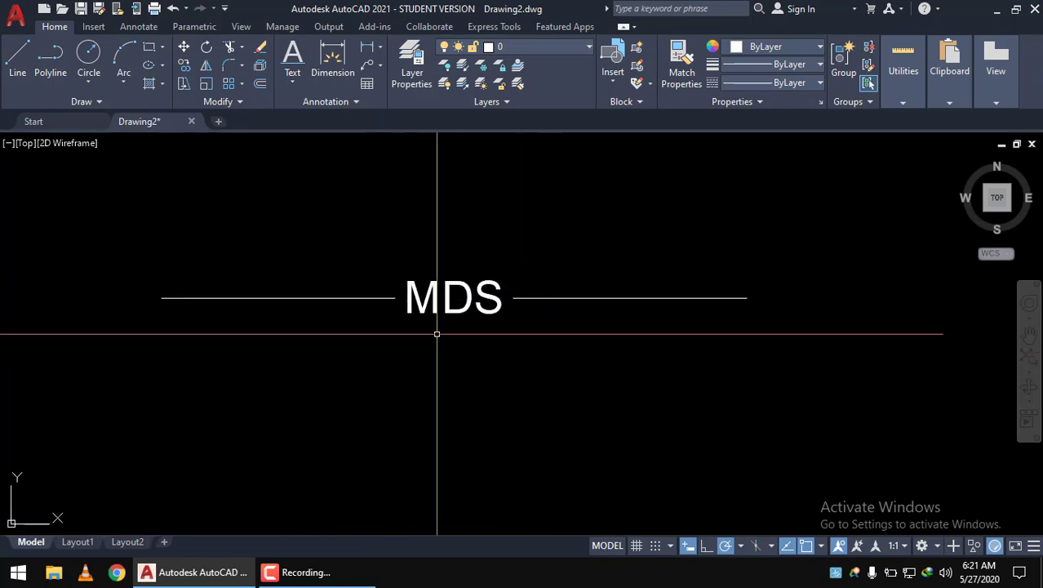
pyautogui.moveTo(435, 332); pyautogui.dragTo(478, 317, button='middle')
pyautogui.scroll(2, 523, 351)
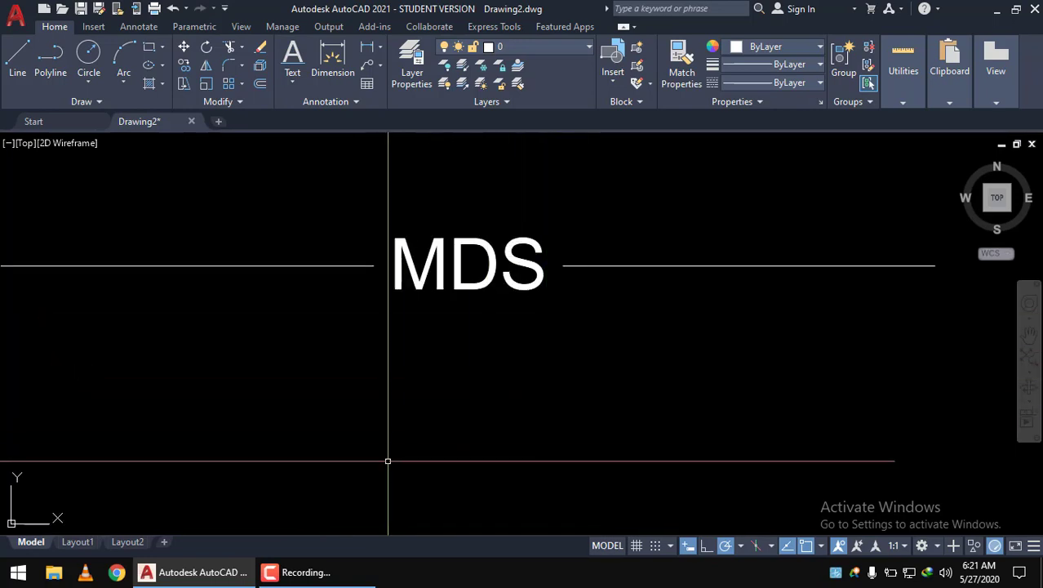
# - Run COMMANDLINE and redock the command bar at the bottom with Ctrl+9, then recentre the view
pyautogui.write('COMMANDLINE')
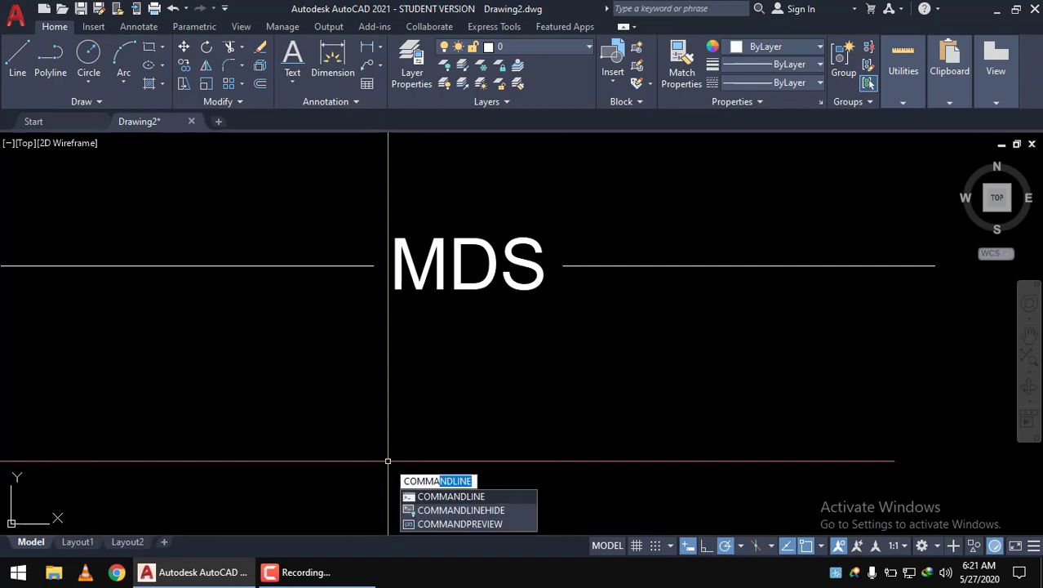
pyautogui.click(466, 499)
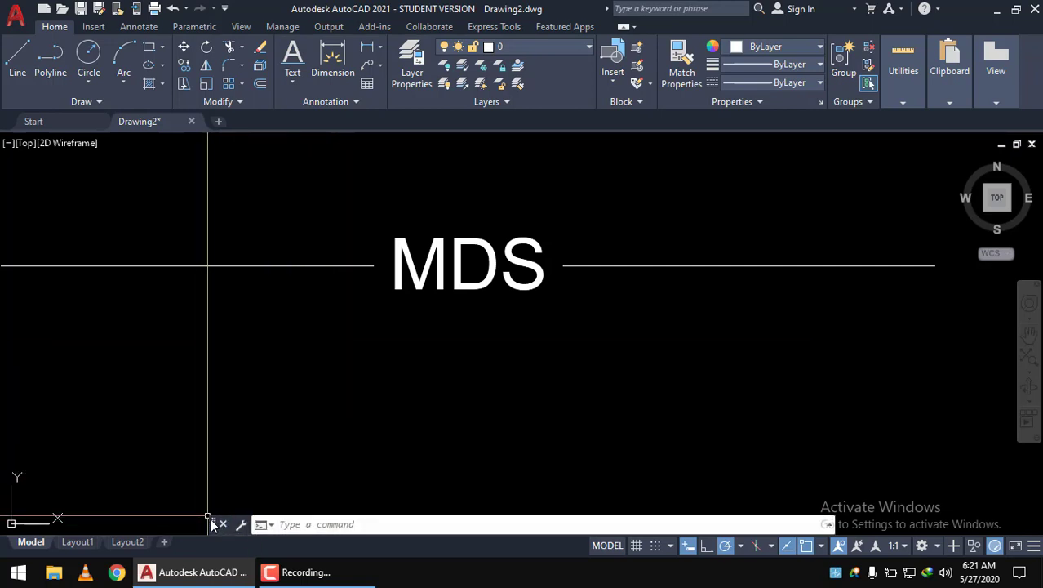
pyautogui.moveTo(212, 524)
pyautogui.mouseDown()
pyautogui.moveTo(94, 490)
pyautogui.moveTo(15, 523)
pyautogui.moveTo(190, 535)
pyautogui.mouseUp()
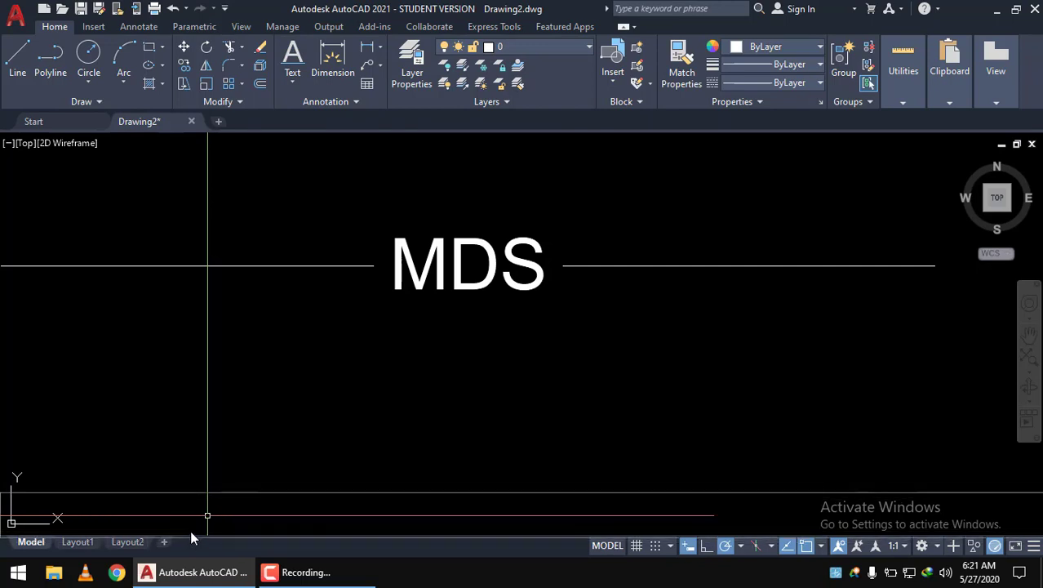
pyautogui.hotkey('ctrl', '9')
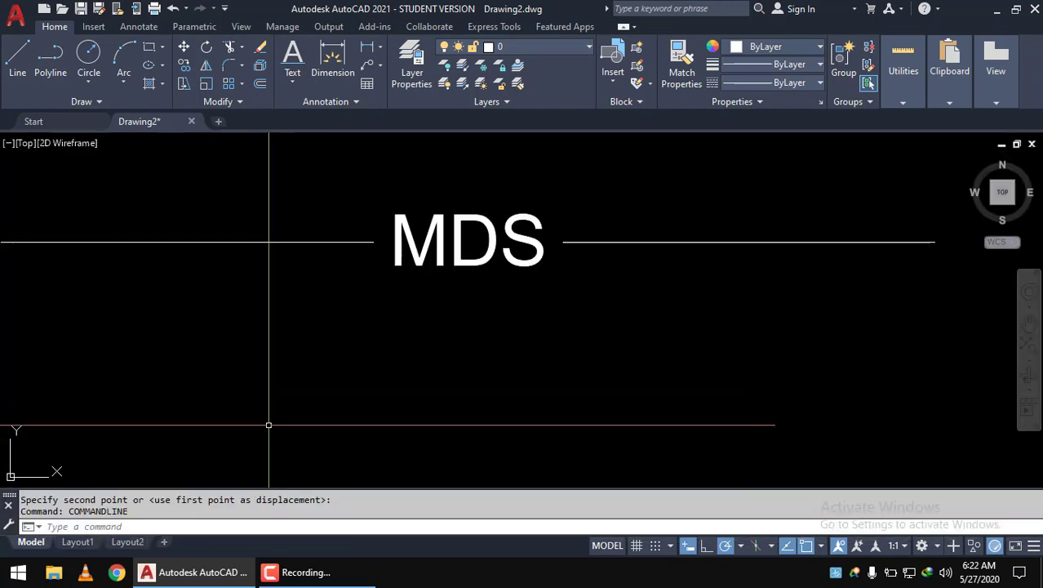
pyautogui.moveTo(498, 310); pyautogui.dragTo(531, 349, button='middle')
pyautogui.scroll(-4, 527, 351)
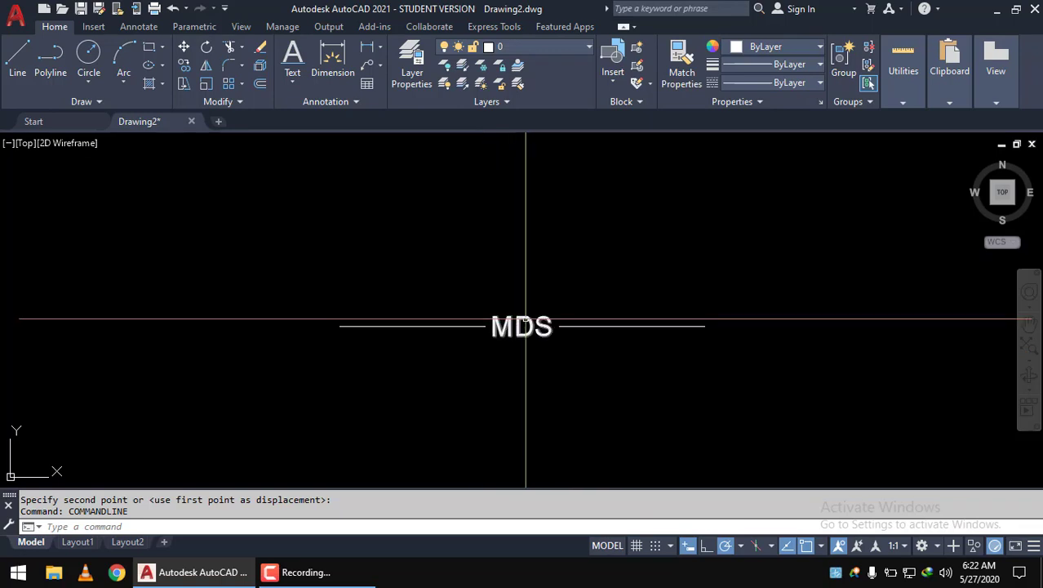
pyautogui.scroll(2, 529, 327)
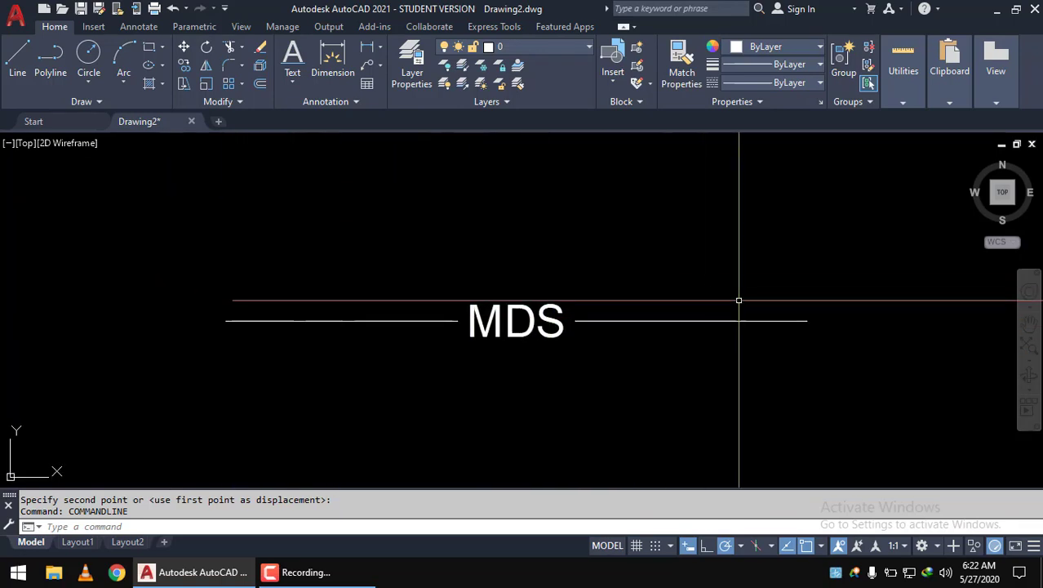
pyautogui.scroll(-3, 250, 294)
pyautogui.scroll(3, 228, 313)
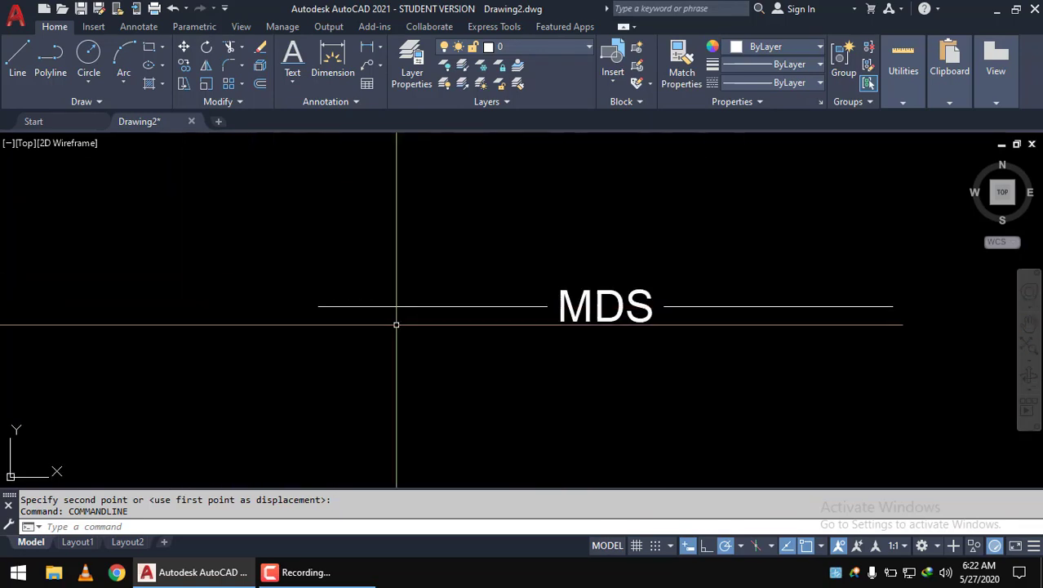
pyautogui.moveTo(384, 295)
pyautogui.mouseDown(button='middle')
pyautogui.moveTo(287, 291)
pyautogui.moveTo(300, 320)
pyautogui.mouseUp(button='middle')
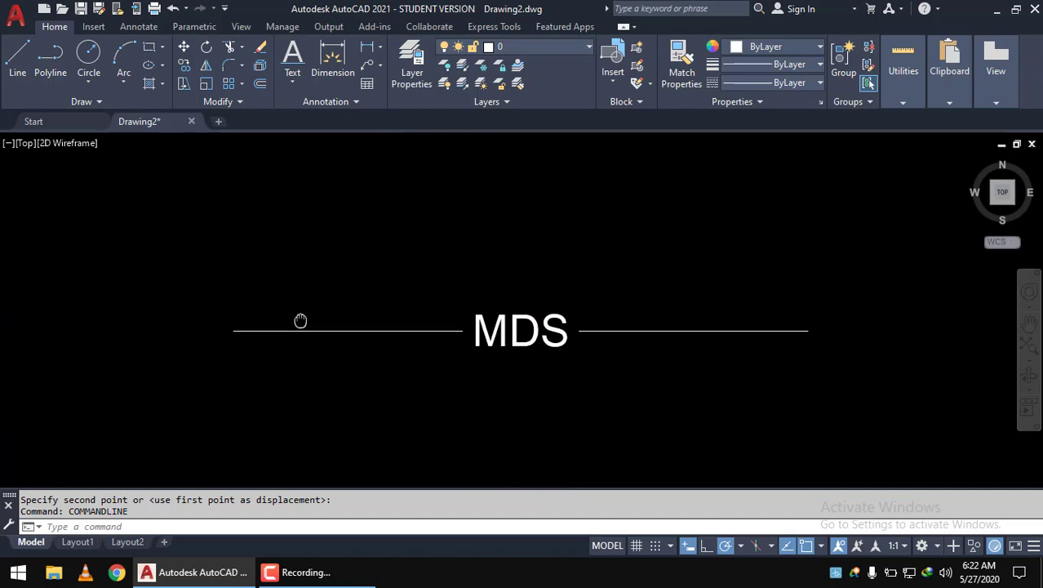
pyautogui.moveTo(622, 368); pyautogui.dragTo(584, 358, button='middle')
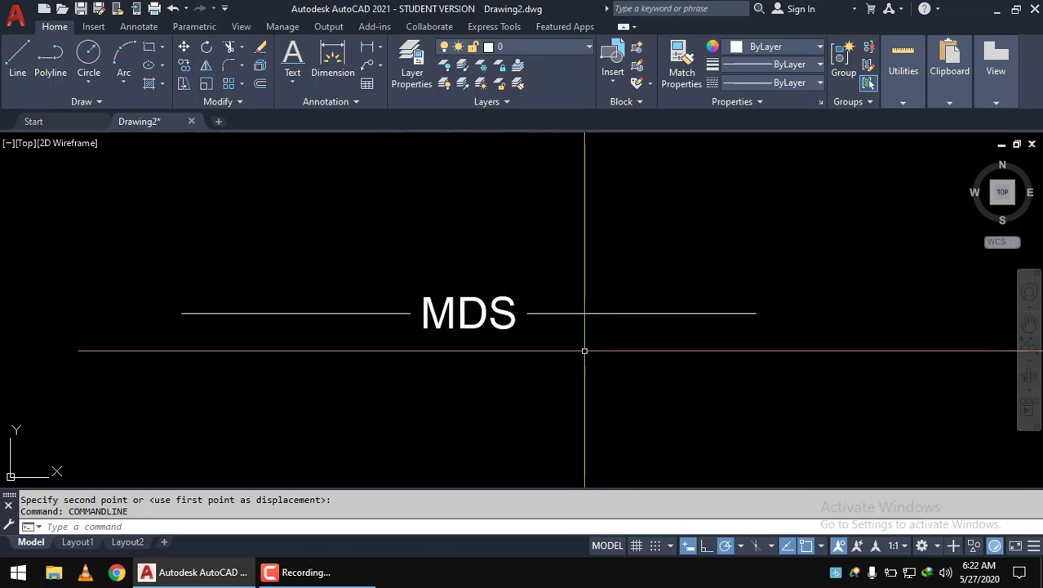
# - Run MKLTYPE to begin a linetype from objects, checking the file-type options
pyautogui.write('M')
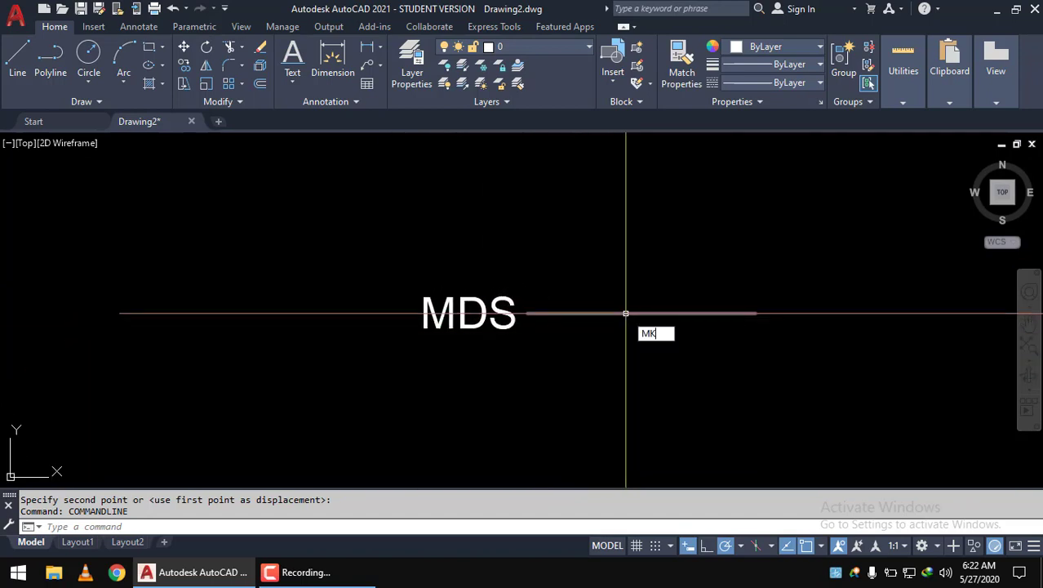
pyautogui.write('K')
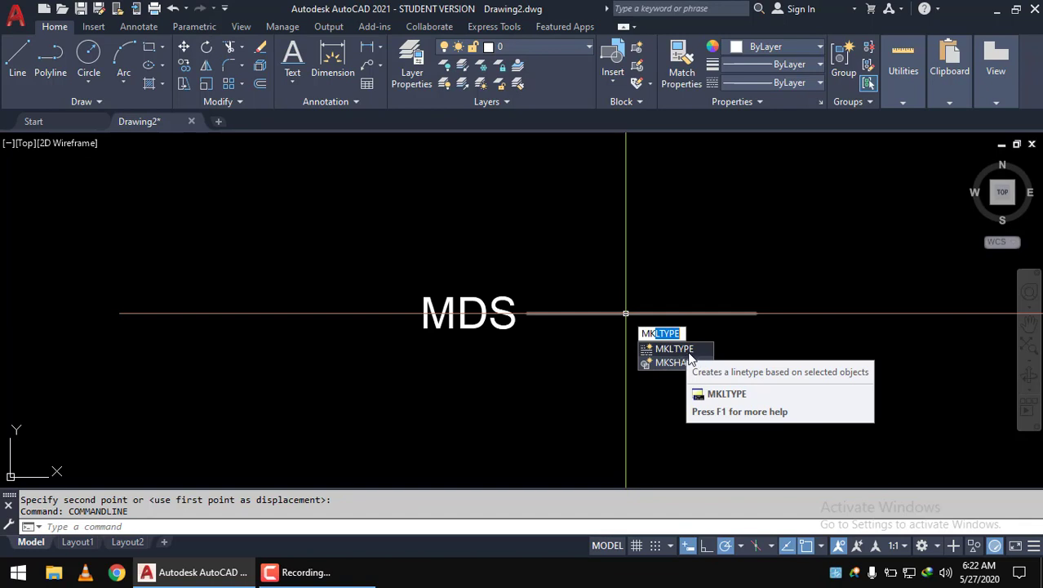
pyautogui.click(690, 350)
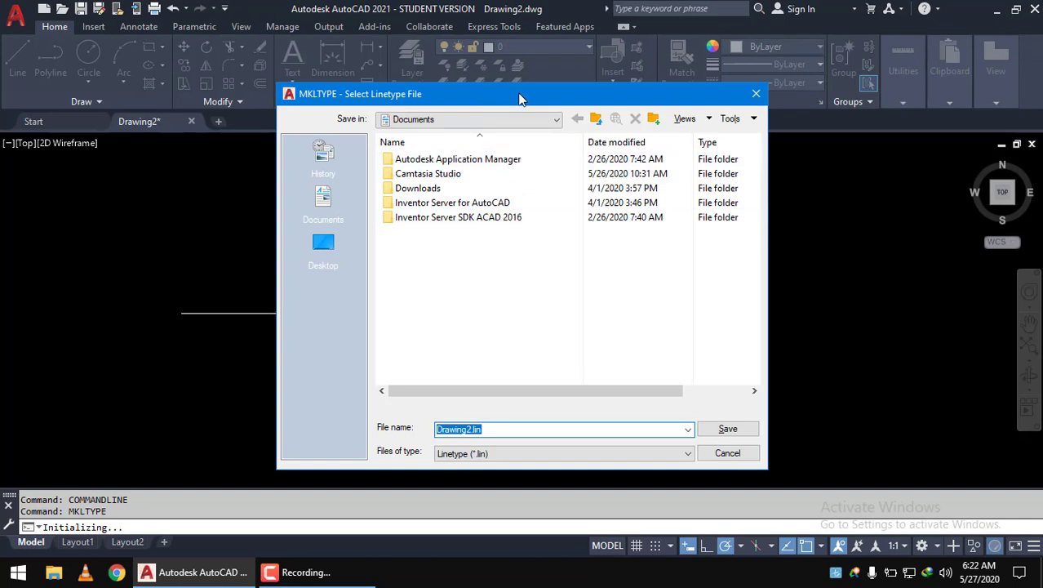
pyautogui.moveTo(519, 99); pyautogui.dragTo(667, 83)
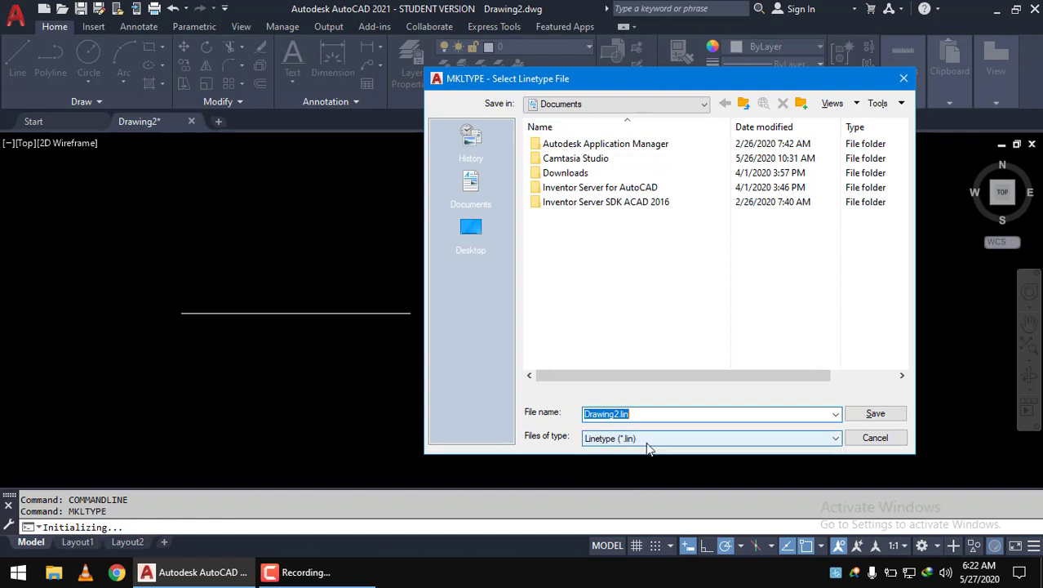
pyautogui.click(675, 445)
pyautogui.click(674, 445)
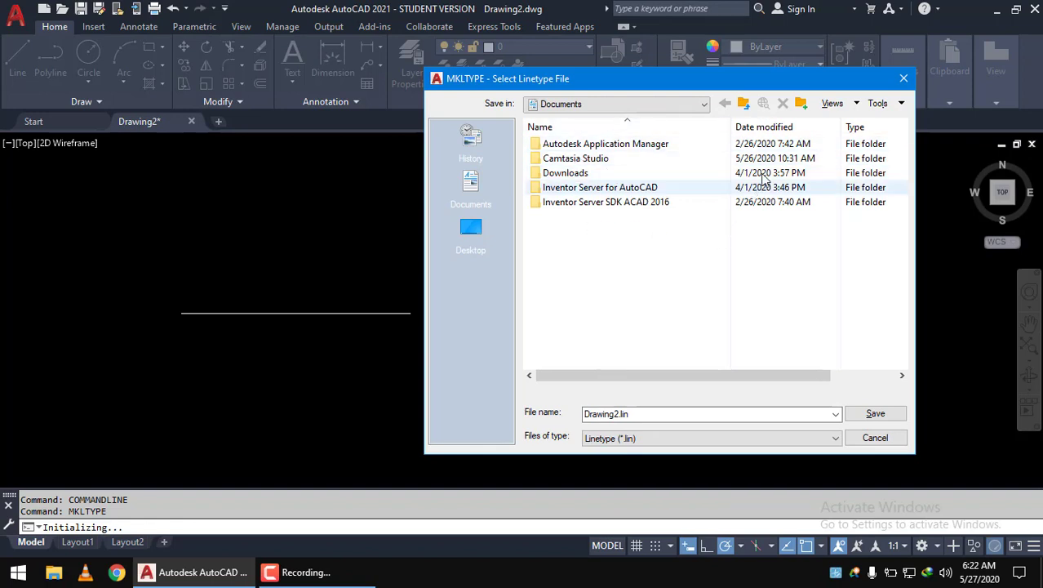
# - Create a LINETYPE folder in Documents and save the linetype file there as MDS
pyautogui.click(801, 104)
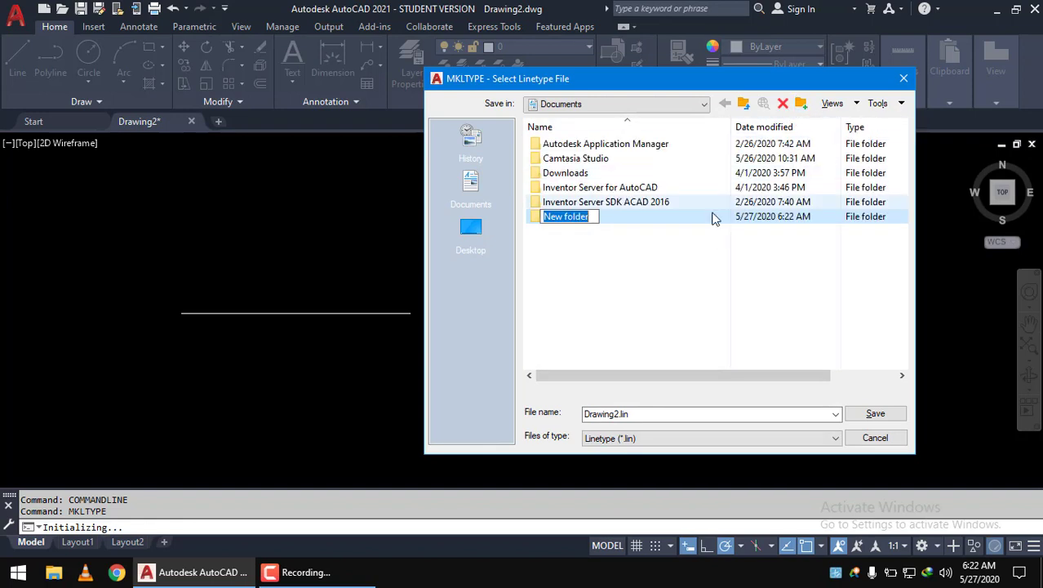
pyautogui.write('LINETYPE')
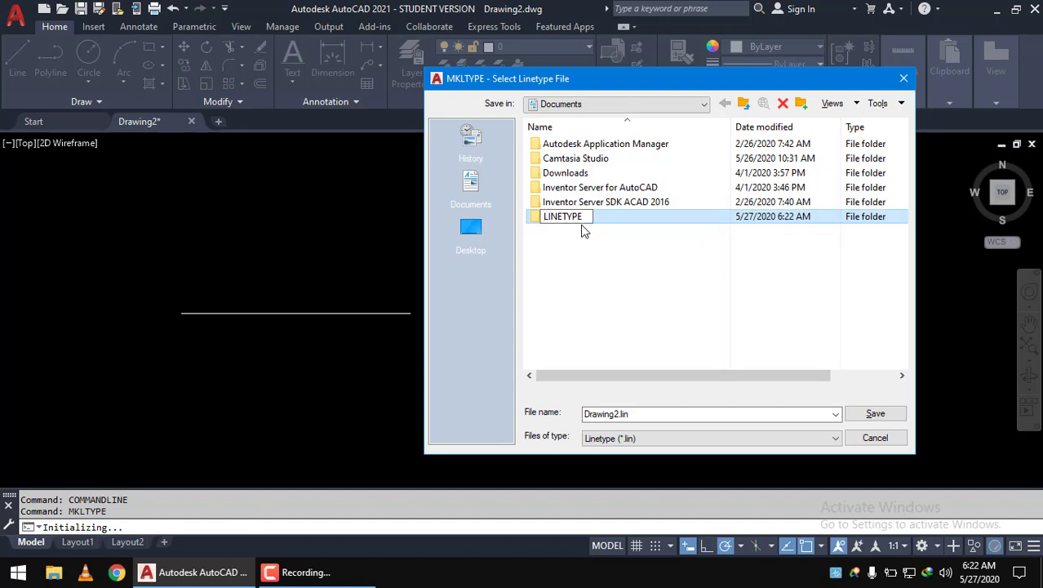
pyautogui.press('Return')
pyautogui.doubleClick(616, 217)
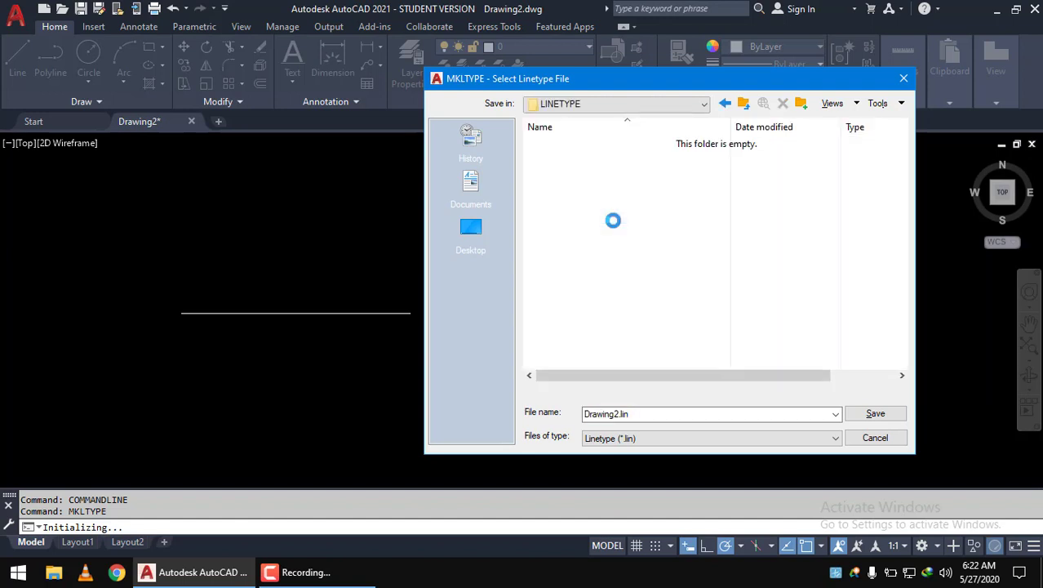
pyautogui.doubleClick(681, 413)
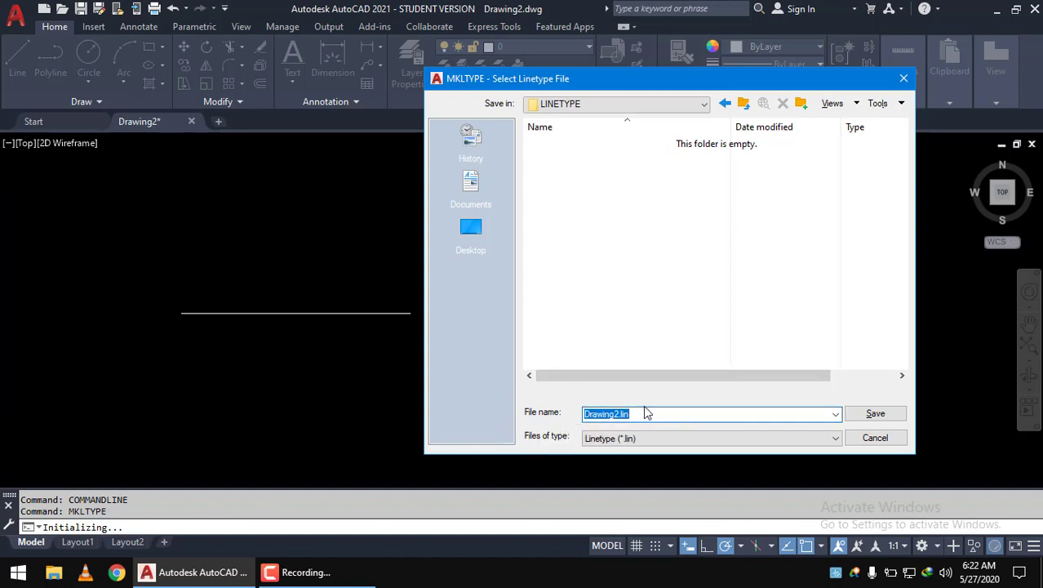
pyautogui.write('MDS')
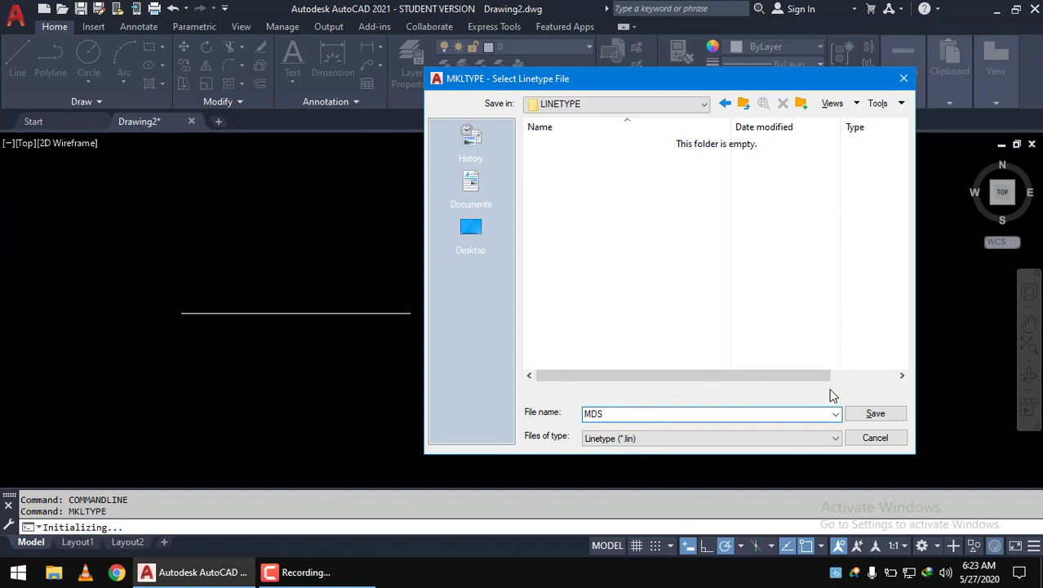
pyautogui.click(868, 414)
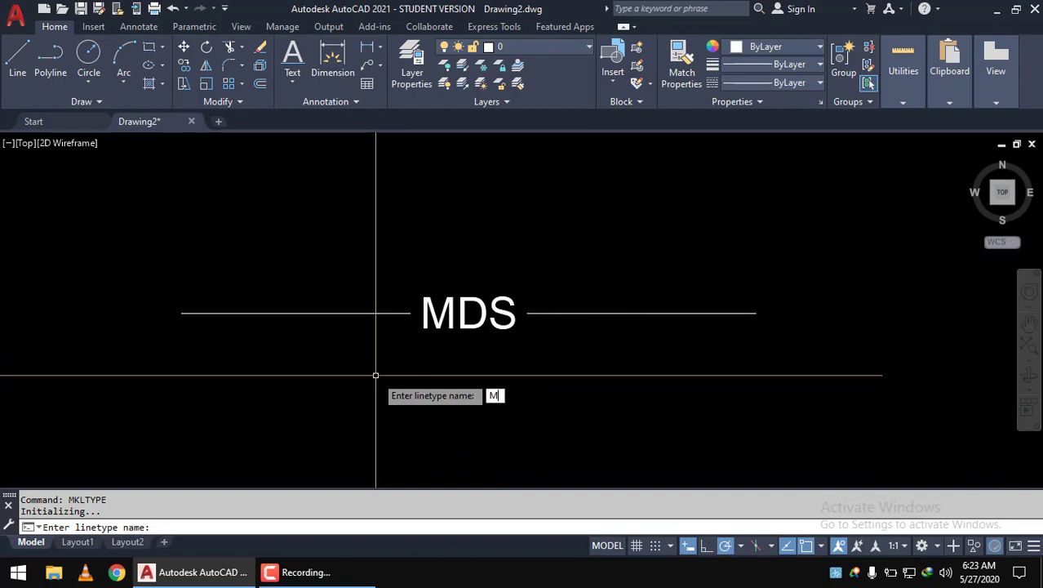
# - Accept MDS as the linetype name and GRSMDS as its description, and set the definition's start and end points at the line's endpoints
pyautogui.press('Return')
pyautogui.write('GRSMDS')
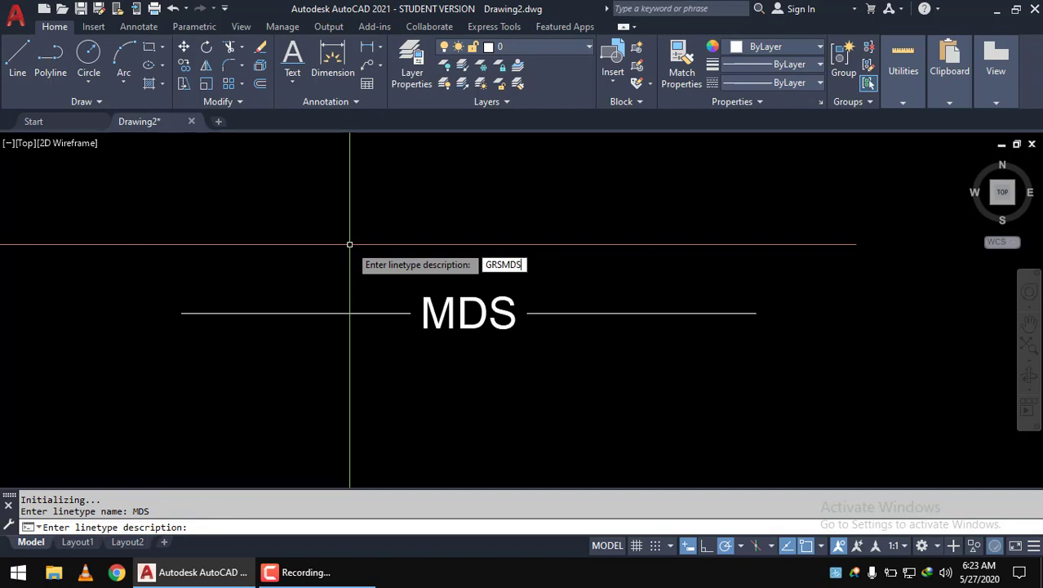
pyautogui.press('Return')
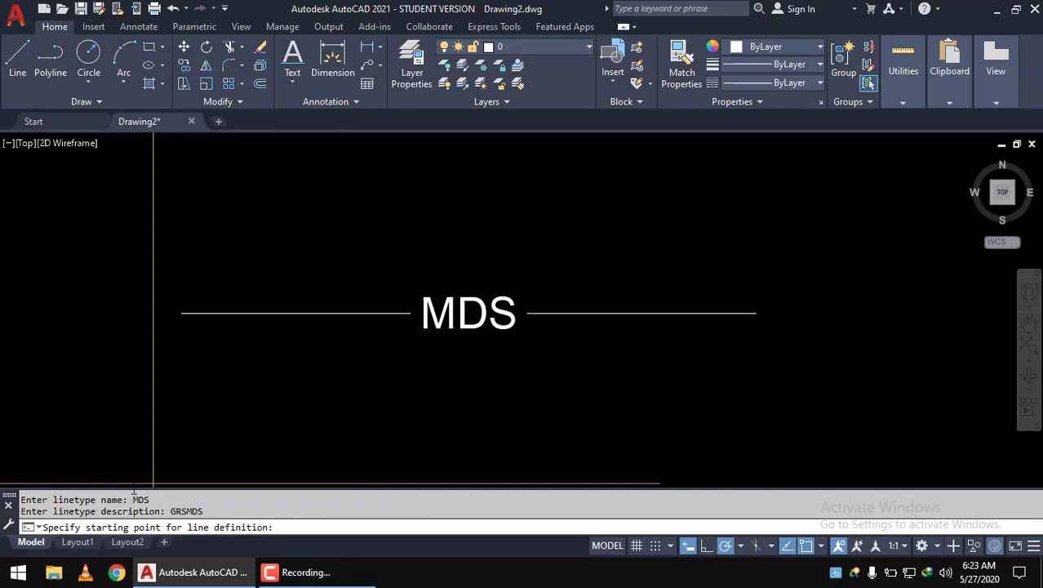
pyautogui.click(184, 313)
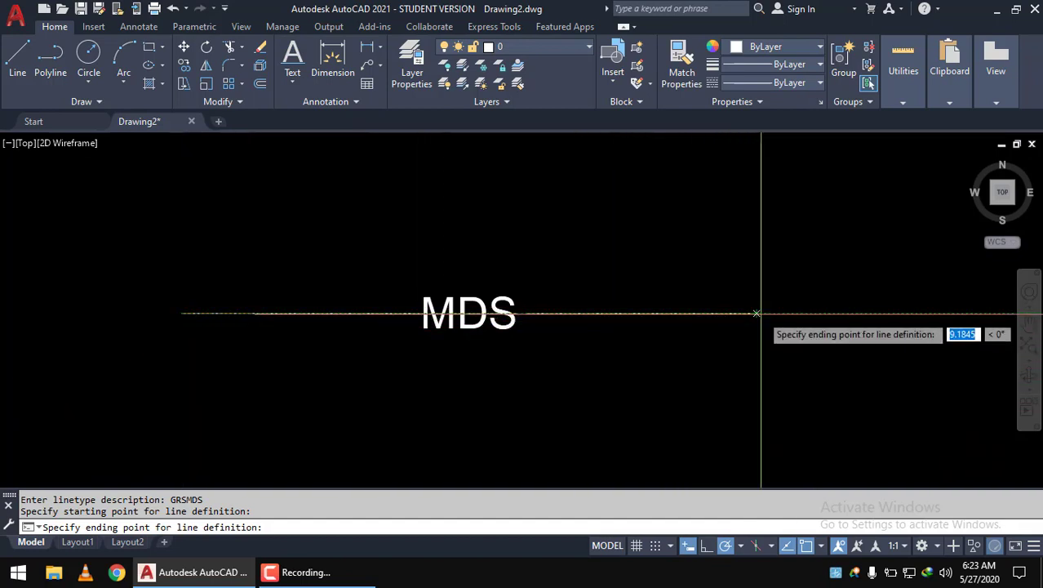
pyautogui.click(756, 313)
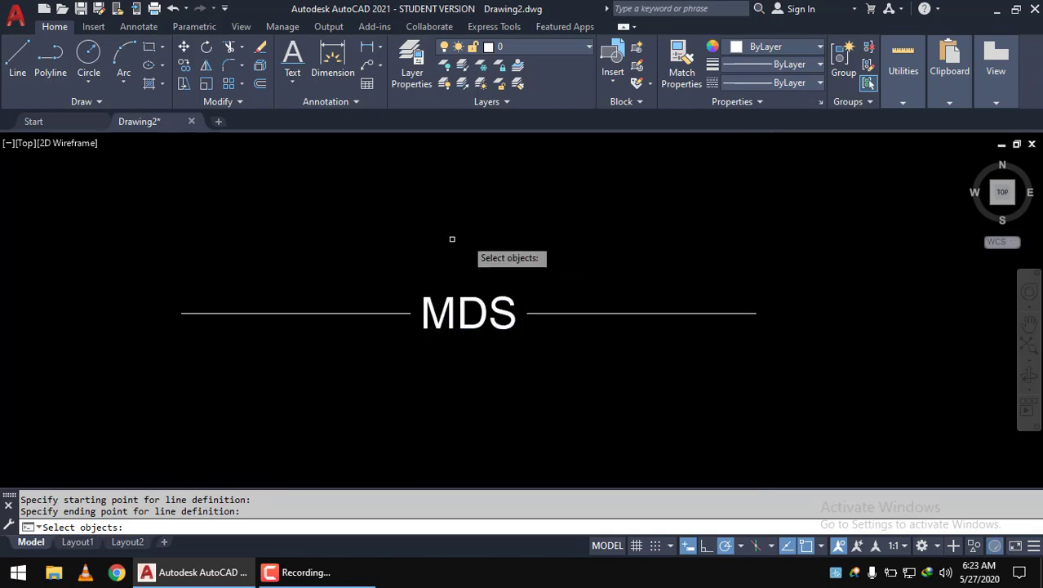
# - Window-select the sample line segments and MDS text to create the MDS linetype
pyautogui.click(623, 352)
pyautogui.click(345, 241)
pyautogui.scroll(2, 498, 326)
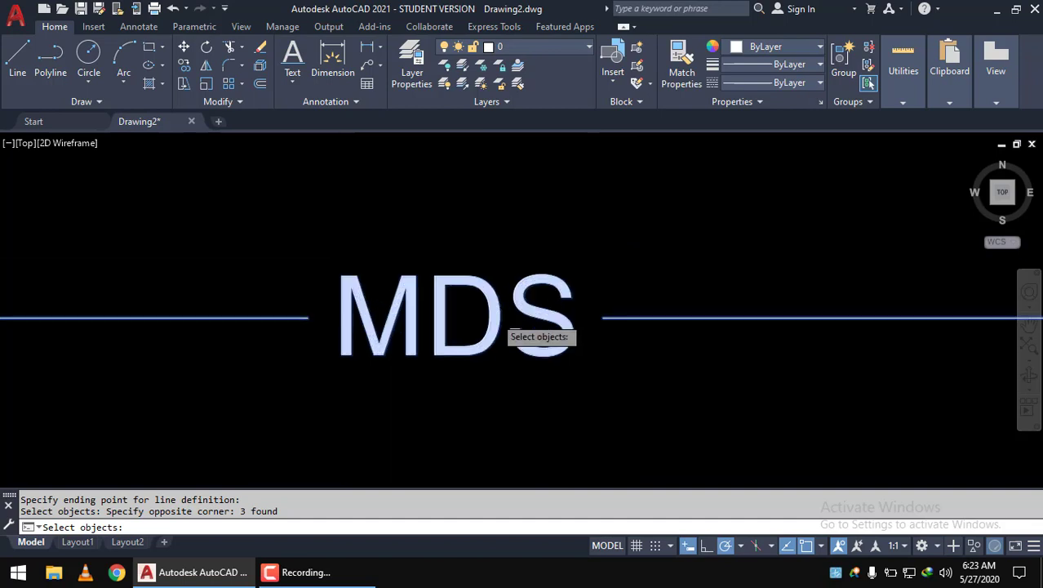
pyautogui.scroll(1, 504, 294)
pyautogui.scroll(2, 504, 285)
pyautogui.scroll(-5, 485, 306)
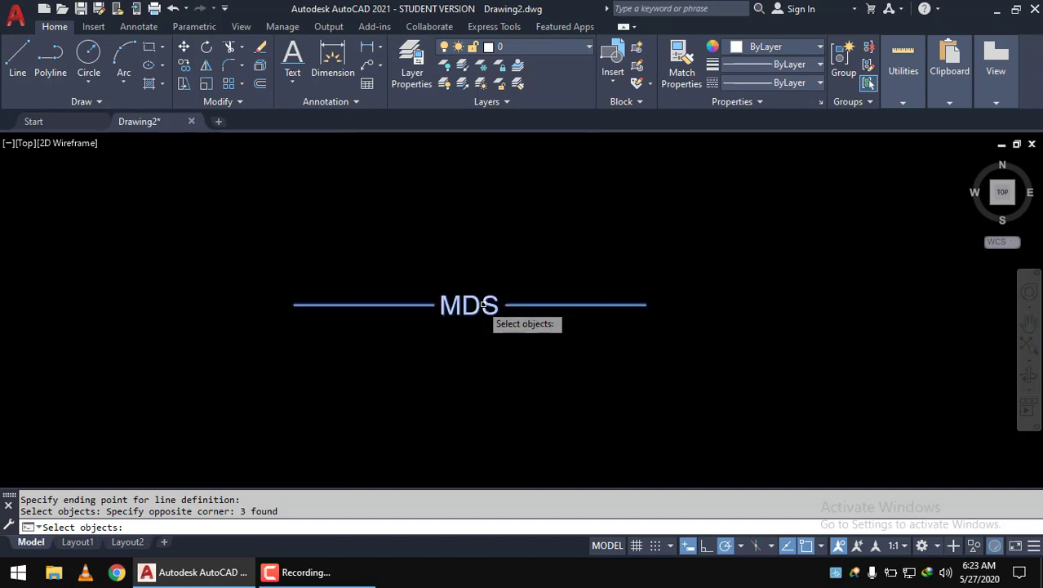
pyautogui.click(596, 339)
pyautogui.click(333, 253)
pyautogui.scroll(1, 524, 259)
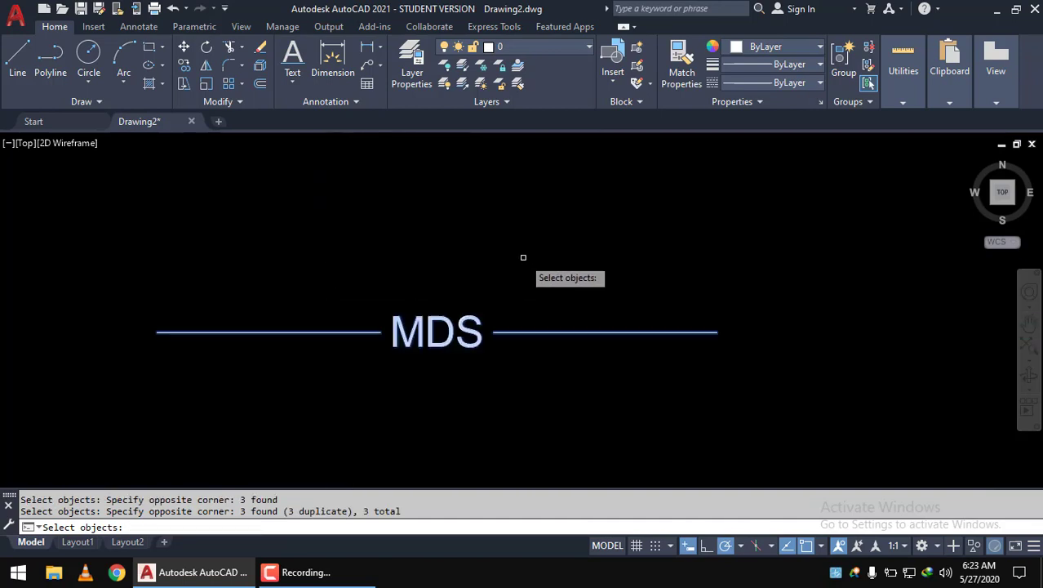
pyautogui.scroll(1, 526, 259)
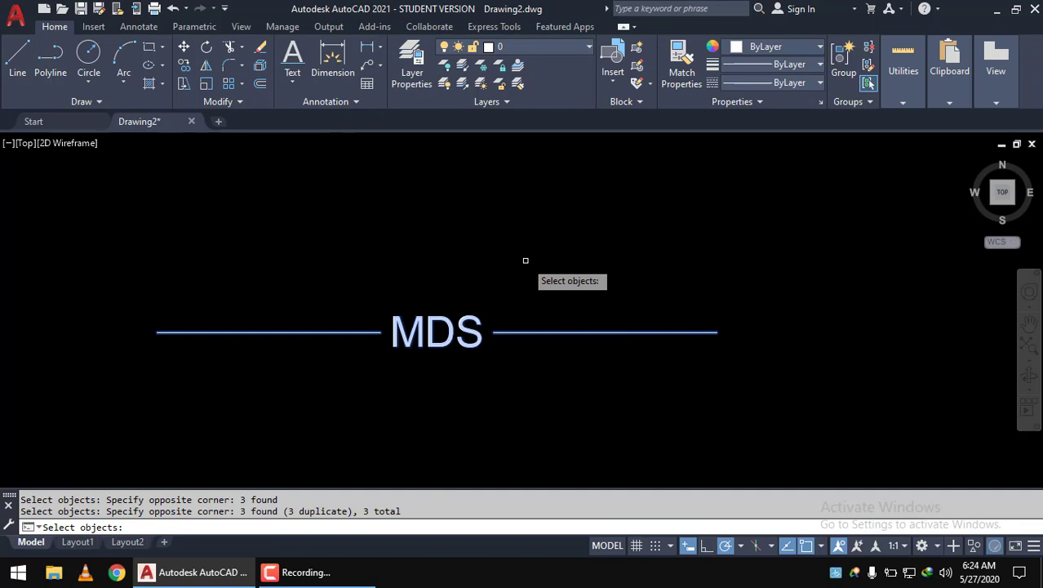
pyautogui.press('Return')
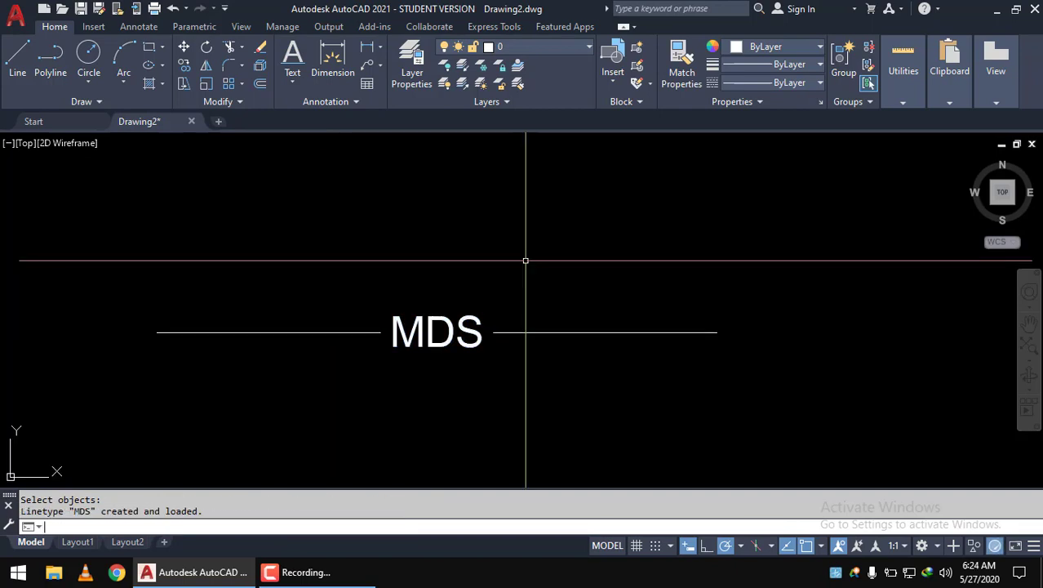
# - Reselect the line segments and MDS text, then clear the selection
pyautogui.click(570, 355)
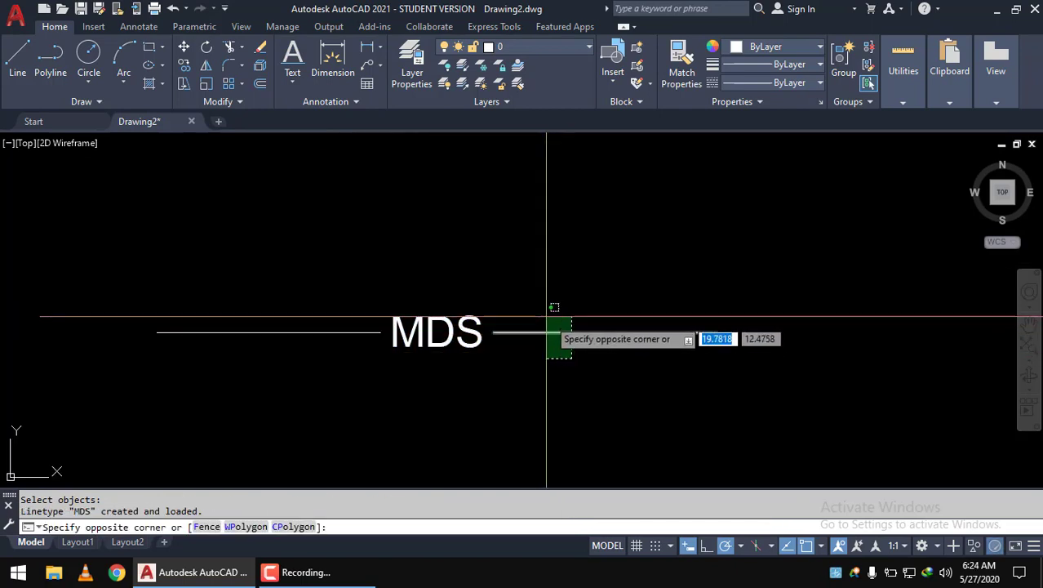
pyautogui.click(552, 317)
pyautogui.click(501, 360)
pyautogui.click(407, 309)
pyautogui.click(277, 332)
pyautogui.click(172, 264)
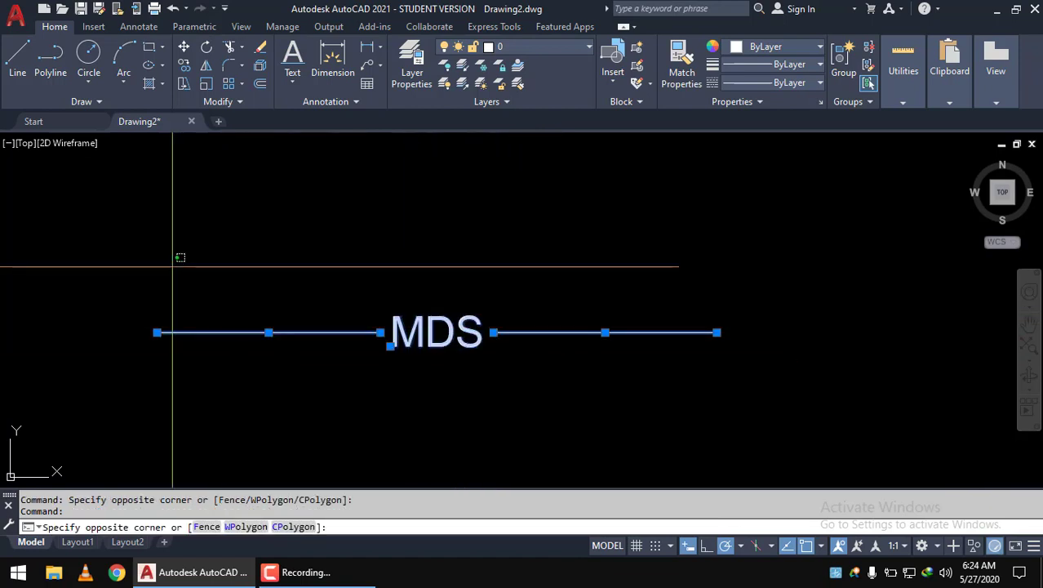
pyautogui.click(150, 347)
pyautogui.press('Escape')
pyautogui.press('Escape')
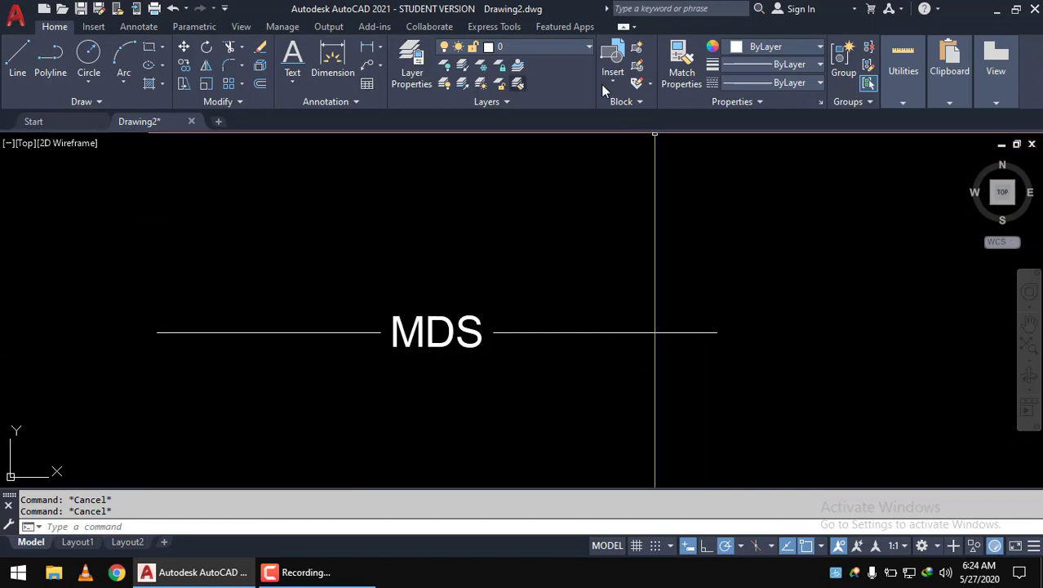
# - Check the available linetypes and shift the view to make room for a test line
pyautogui.click(810, 85)
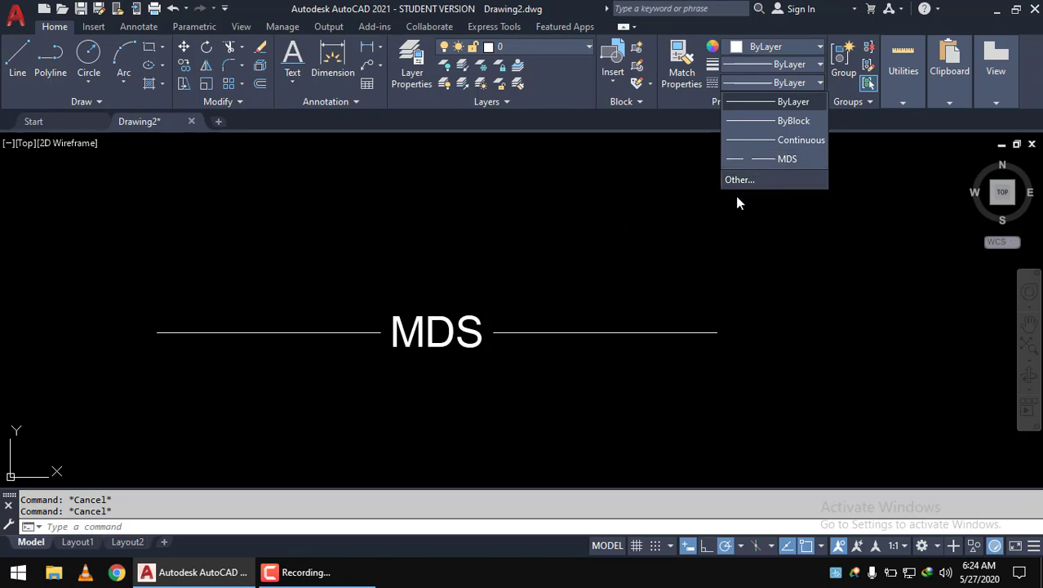
pyautogui.click(551, 333)
pyautogui.click(555, 332)
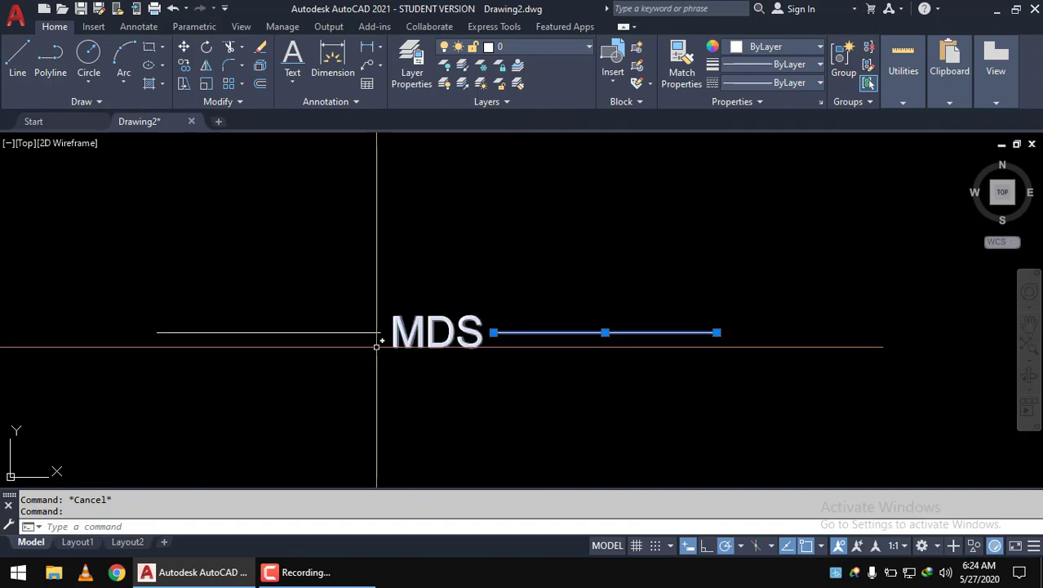
pyautogui.press('Escape')
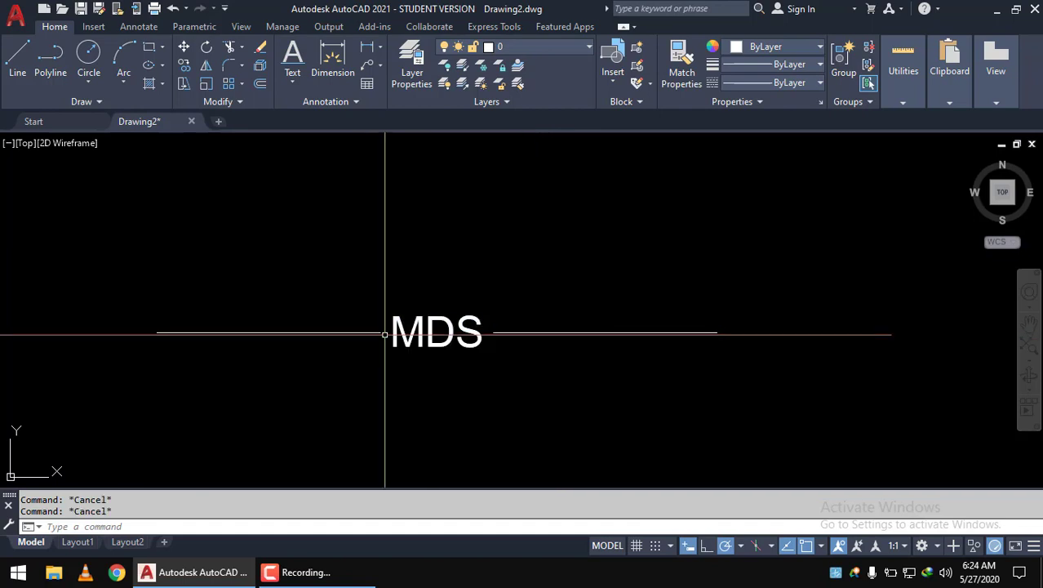
pyautogui.scroll(-4, 131, 302)
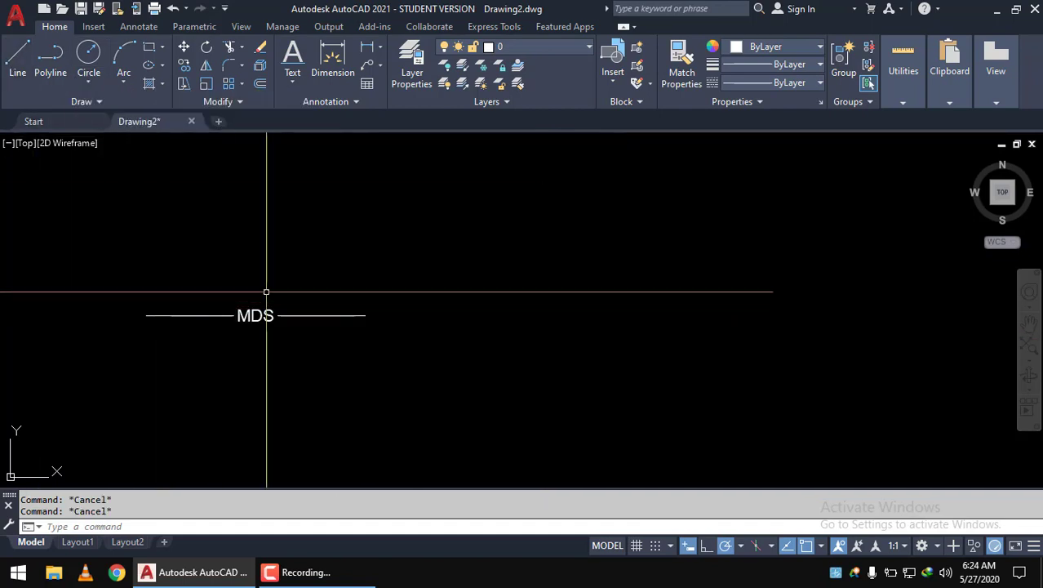
pyautogui.moveTo(266, 291); pyautogui.dragTo(289, 425, button='middle')
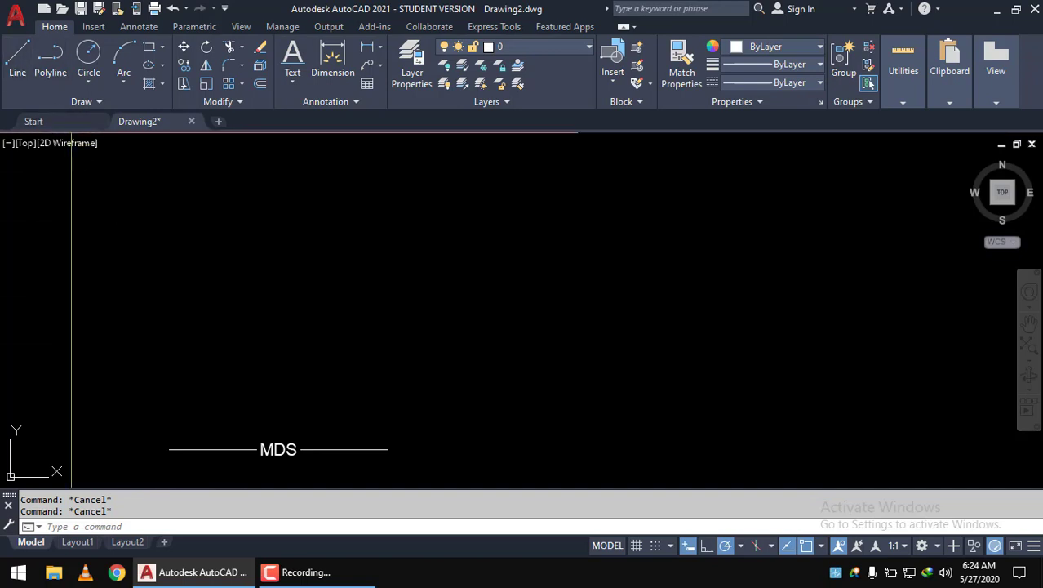
# - Draw a new horizontal test line below the sample
pyautogui.click(18, 59)
pyautogui.click(196, 343)
pyautogui.click(678, 343)
pyautogui.rightClick(677, 259)
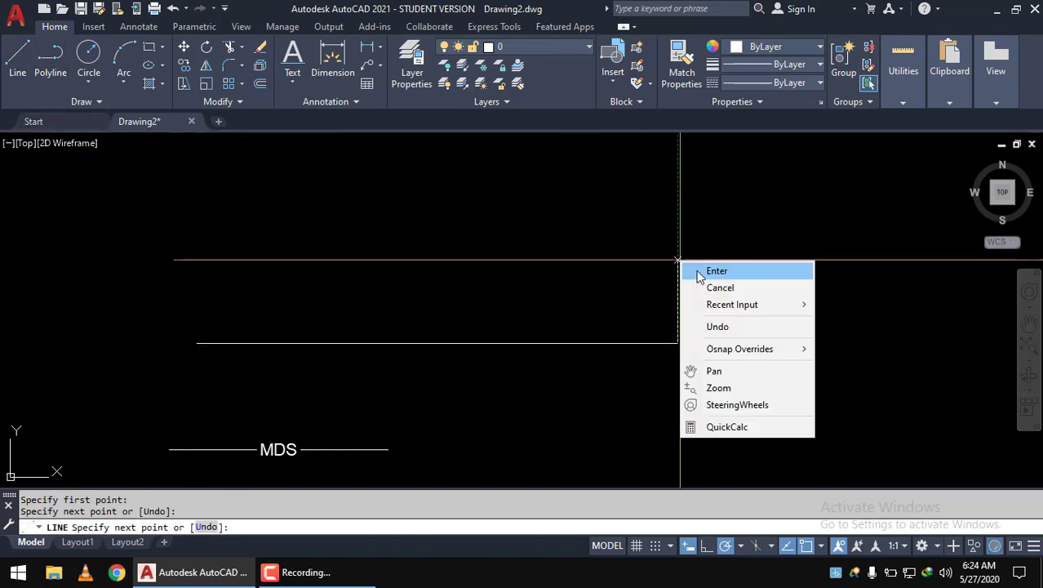
pyautogui.click(717, 271)
# - Apply the MDS linetype to the new line and pan to inspect it
pyautogui.click(567, 362)
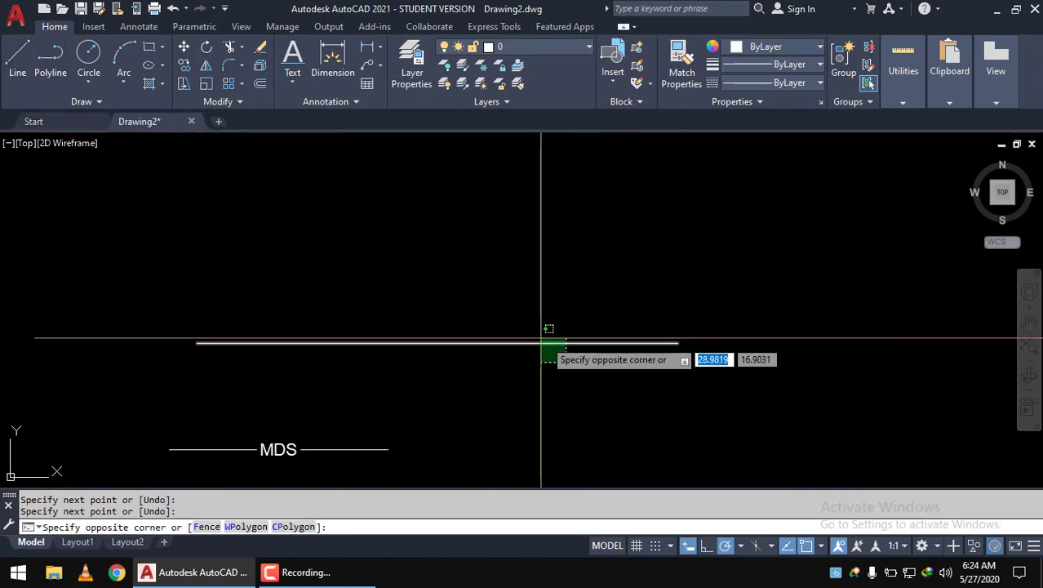
pyautogui.click(541, 339)
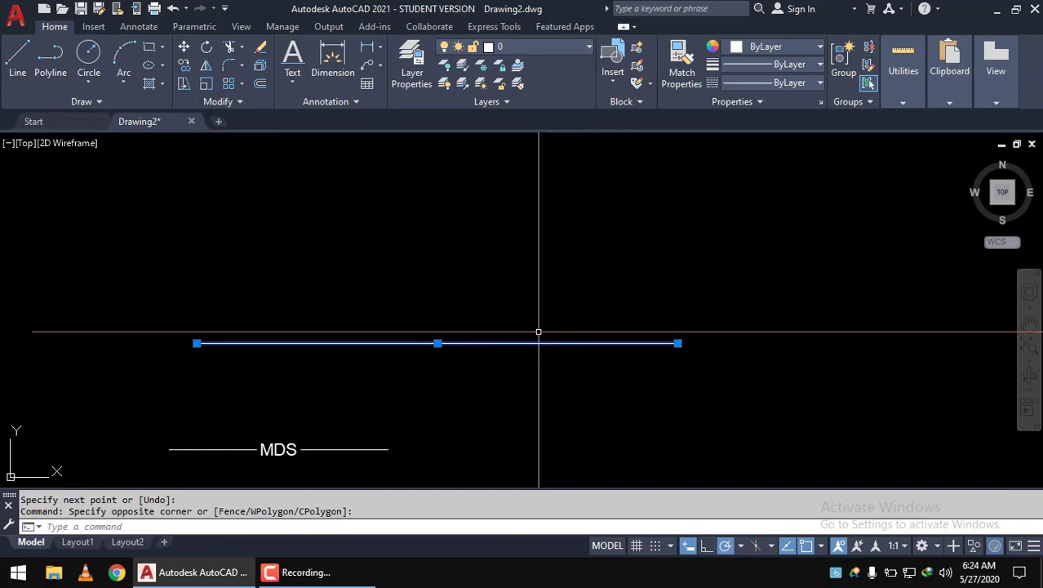
pyautogui.click(781, 82)
pyautogui.click(777, 155)
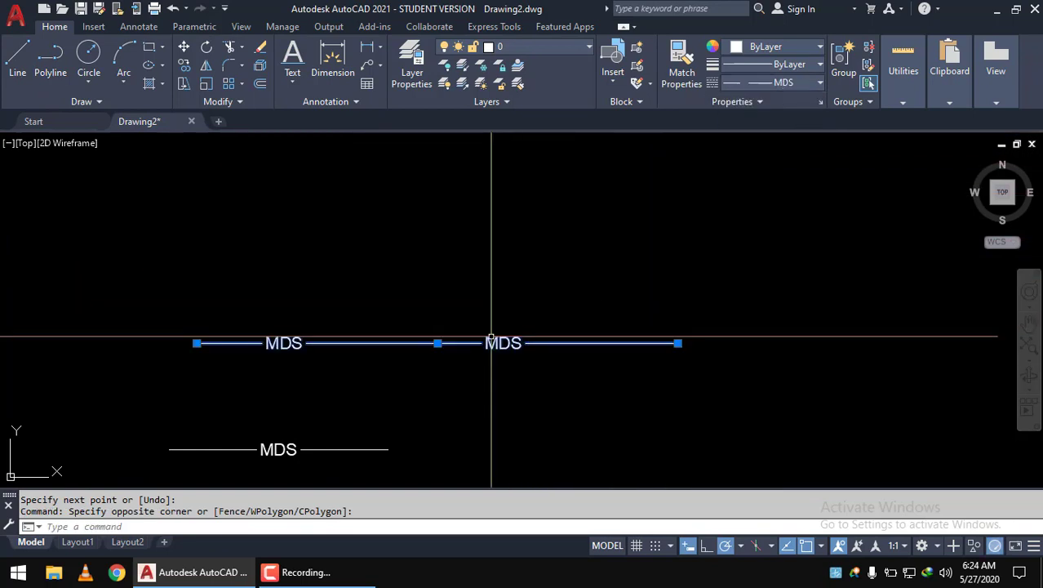
pyautogui.scroll(2, 491, 337)
pyautogui.moveTo(528, 341); pyautogui.dragTo(594, 307, button='middle')
pyautogui.moveTo(594, 282); pyautogui.dragTo(625, 270, button='middle')
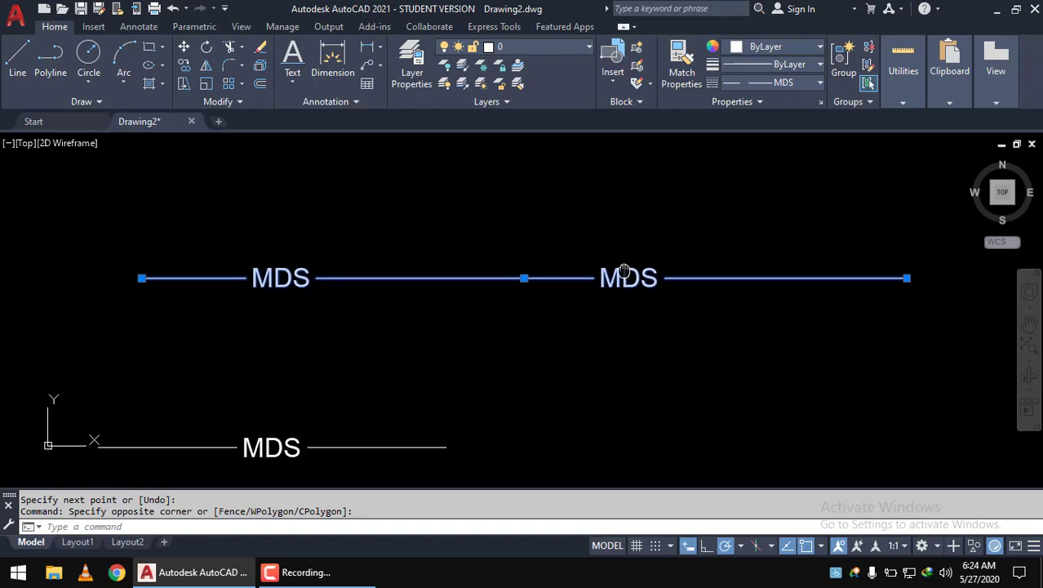
pyautogui.press('Escape')
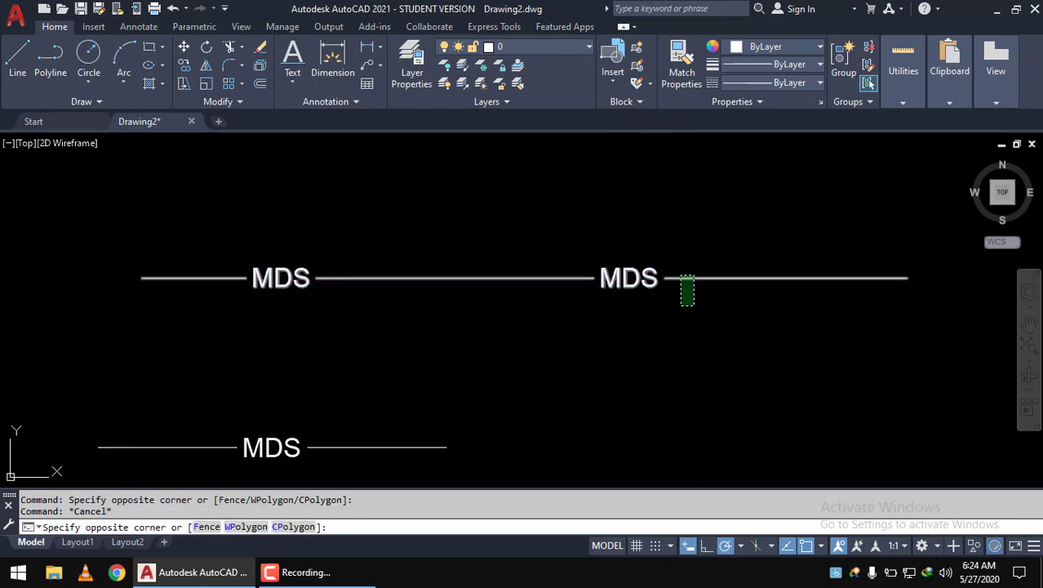
# - Select the top MDS line and try stretching its right endpoint, then cancel
pyautogui.click(682, 303)
pyautogui.scroll(-2, 682, 304)
pyautogui.moveTo(663, 314); pyautogui.dragTo(567, 304, button='middle')
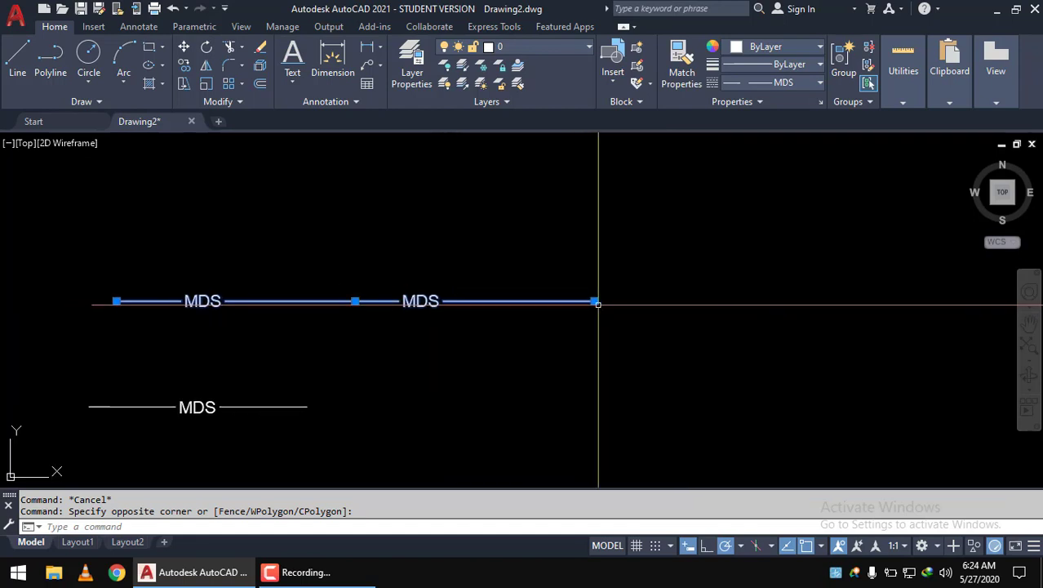
pyautogui.click(598, 304)
pyautogui.scroll(-2, 693, 326)
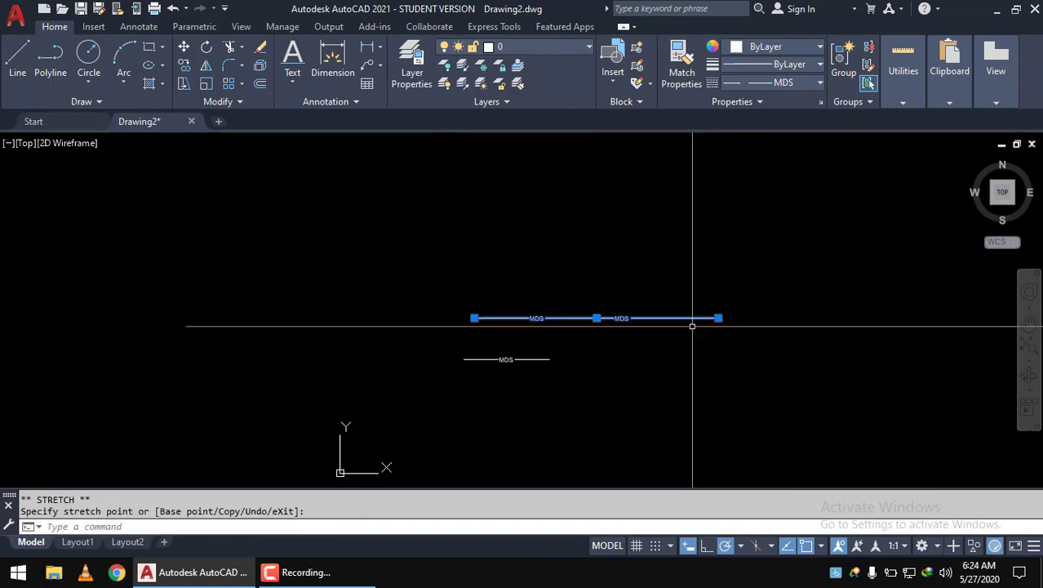
pyautogui.scroll(2, 692, 326)
pyautogui.press('Escape')
pyautogui.scroll(2, 608, 355)
# - Erase both MDS lines and the sample with E
pyautogui.click(555, 454)
pyautogui.click(295, 251)
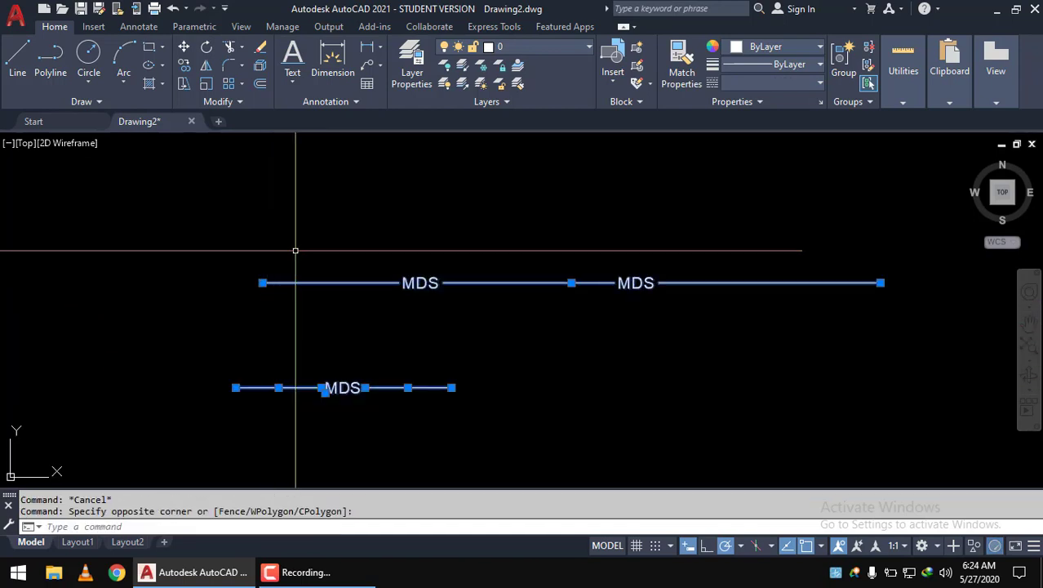
pyautogui.write('e')
pyautogui.press('Return')
pyautogui.scroll(-2, 303, 252)
pyautogui.press('Return')
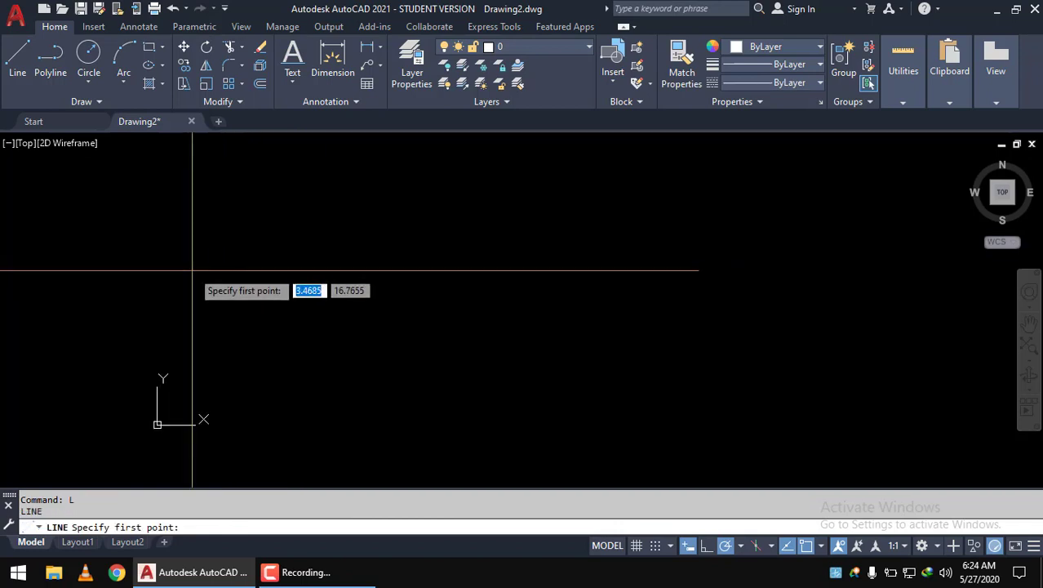
pyautogui.click(120, 270)
pyautogui.click(904, 270)
pyautogui.press('Return')
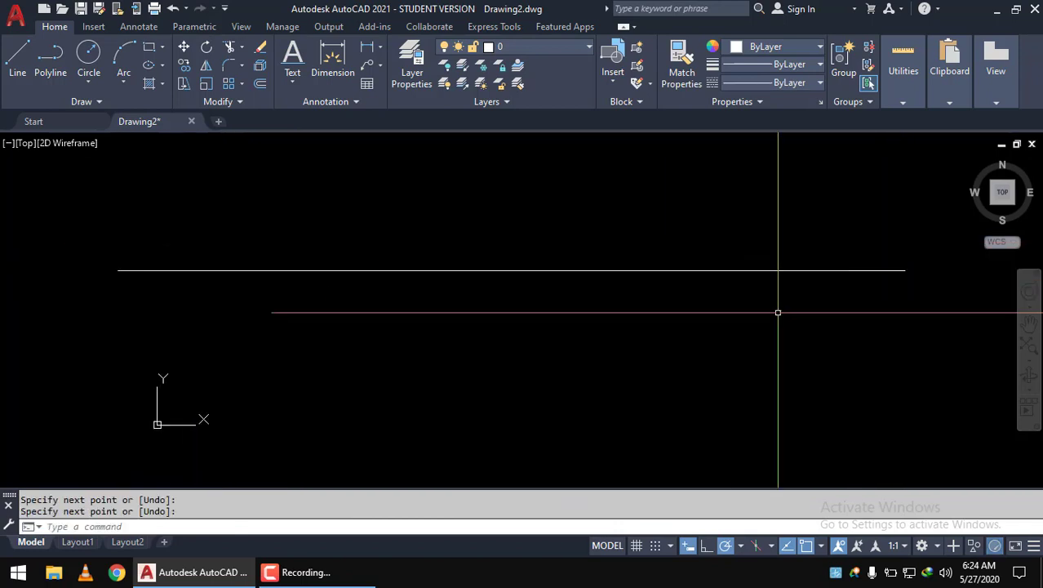
pyautogui.click(780, 352)
pyautogui.click(643, 235)
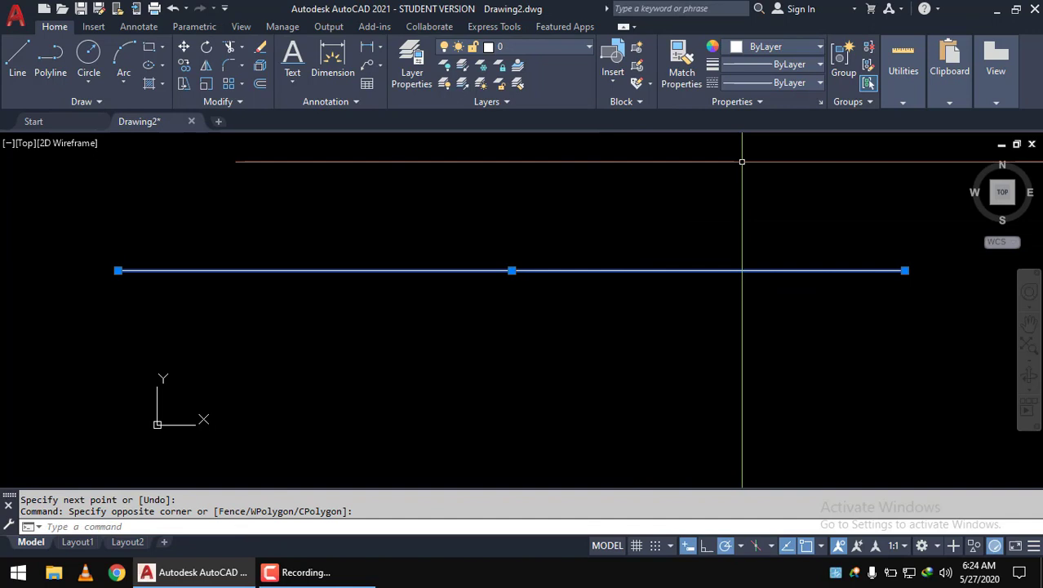
pyautogui.click(806, 84)
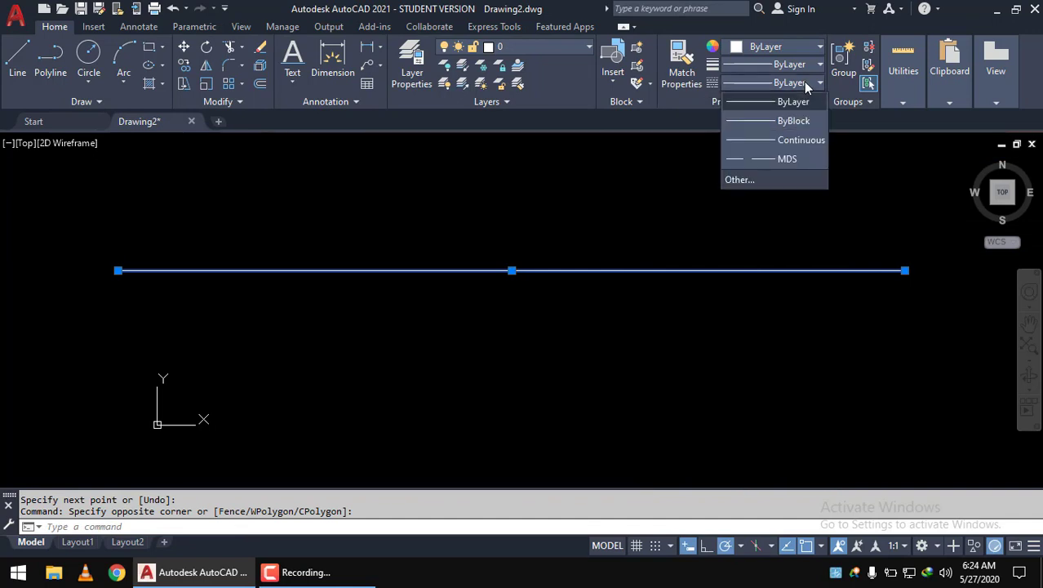
pyautogui.click(787, 160)
pyautogui.scroll(3, 352, 292)
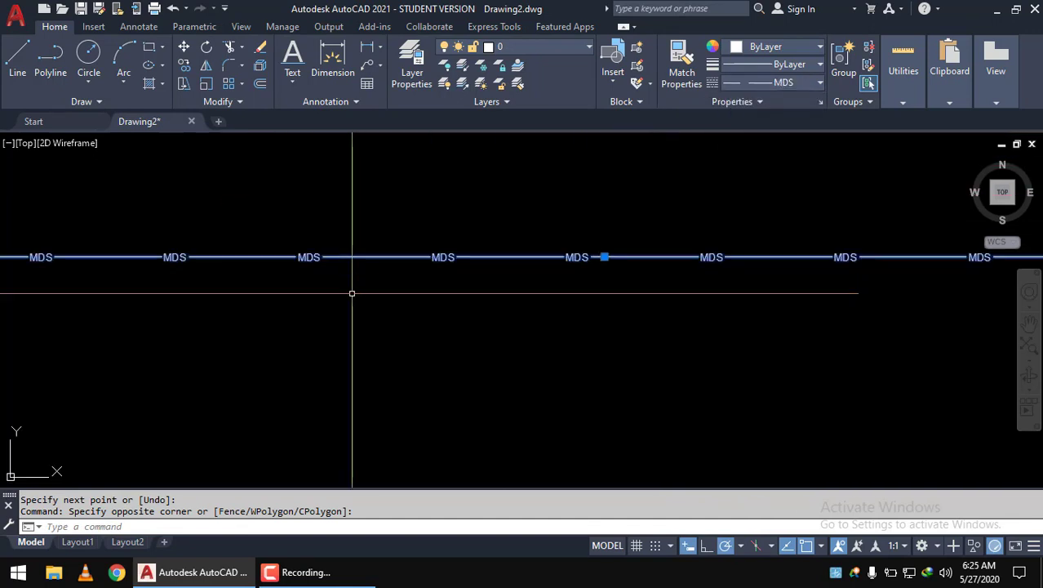
pyautogui.moveTo(352, 292); pyautogui.dragTo(655, 263, button='middle')
pyautogui.scroll(-3, 245, 280)
pyautogui.scroll(3, 245, 279)
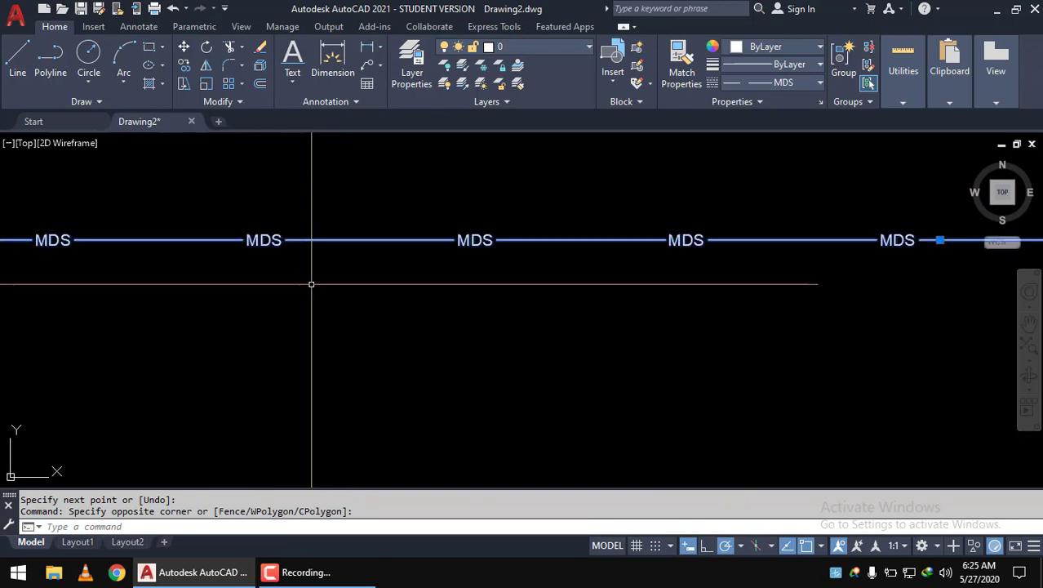
pyautogui.press('Escape')
pyautogui.scroll(-3, 387, 295)
pyautogui.scroll(3, 291, 247)
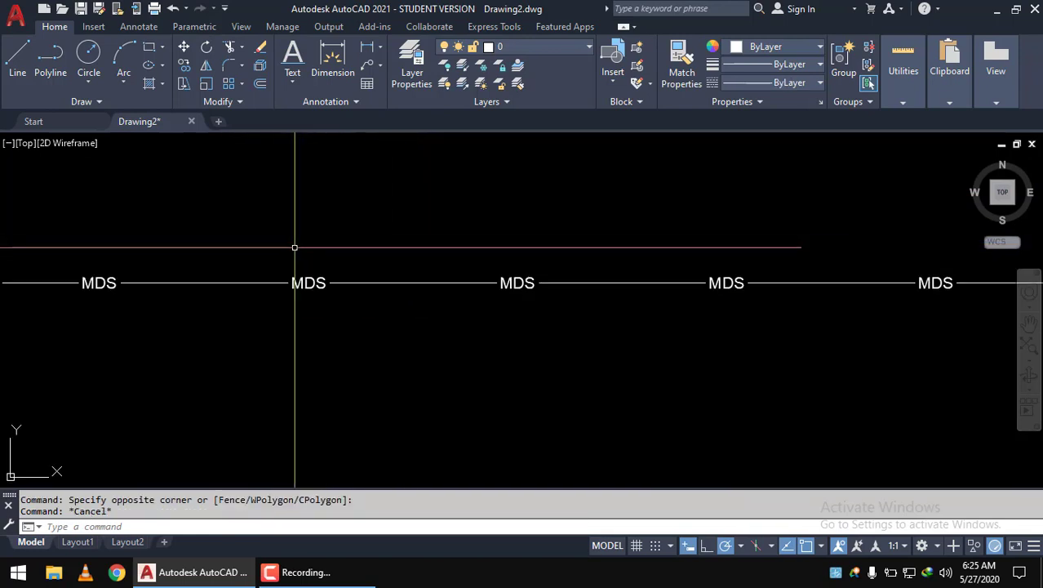
pyautogui.scroll(2, 221, 285)
pyautogui.scroll(2, 284, 284)
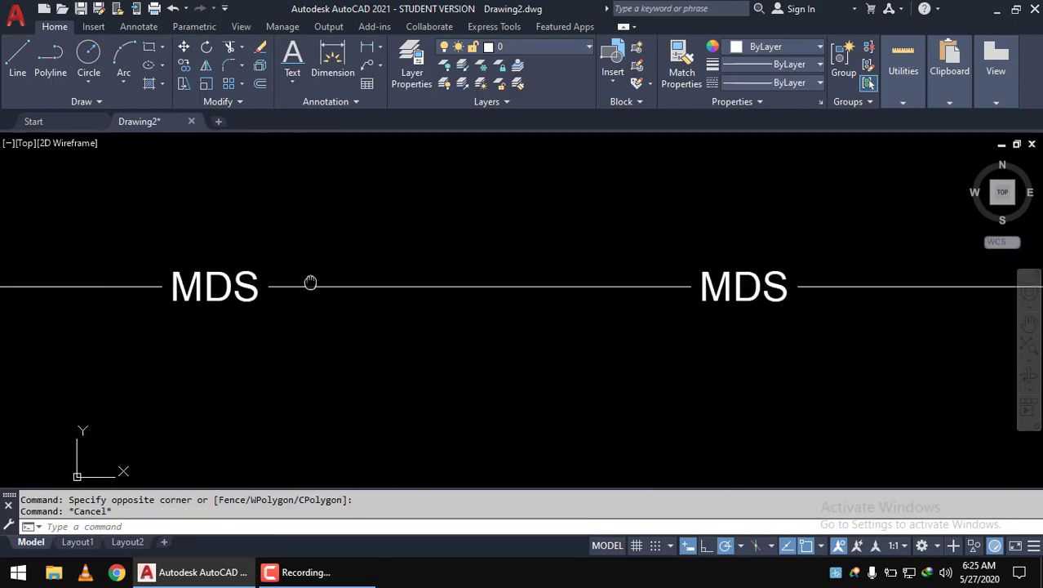
pyautogui.scroll(-6, 275, 296)
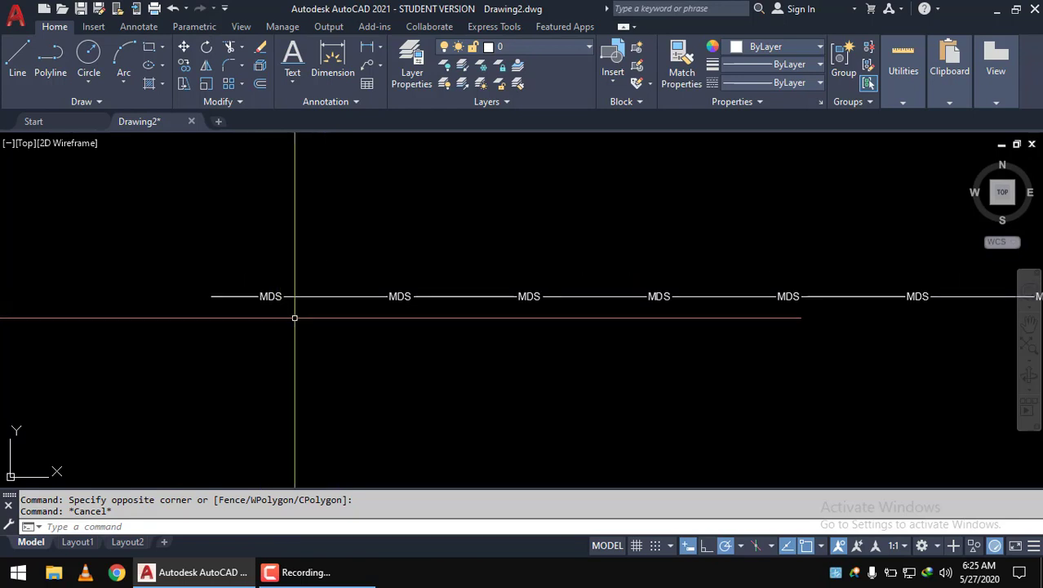
pyautogui.scroll(4, 294, 310)
pyautogui.scroll(-2, 290, 283)
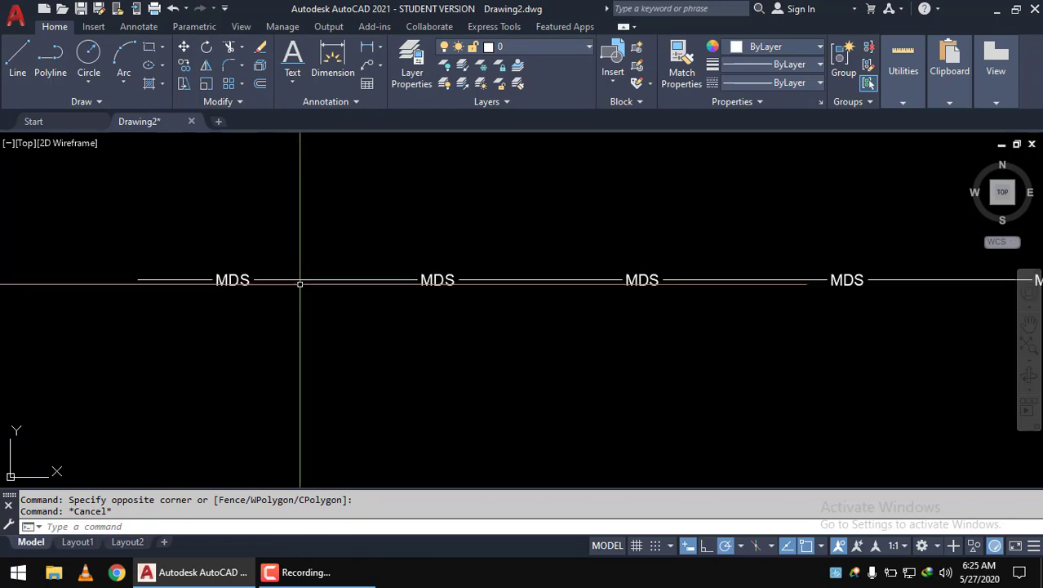
pyautogui.scroll(-3, 406, 317)
# - Select the MDS line and copy it from a picked base point
pyautogui.click(406, 317)
pyautogui.click(344, 236)
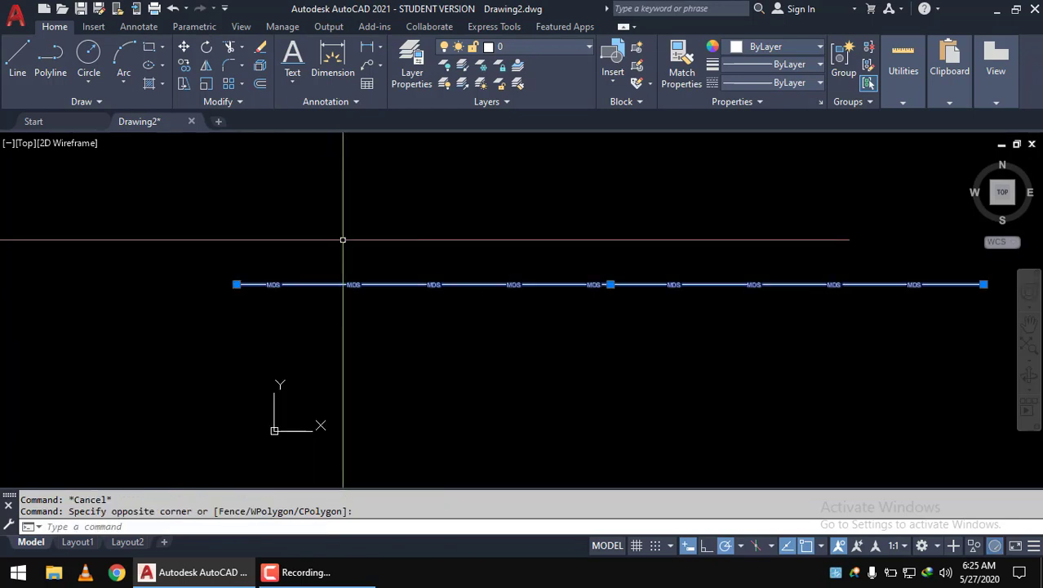
pyautogui.click(186, 63)
pyautogui.click(485, 213)
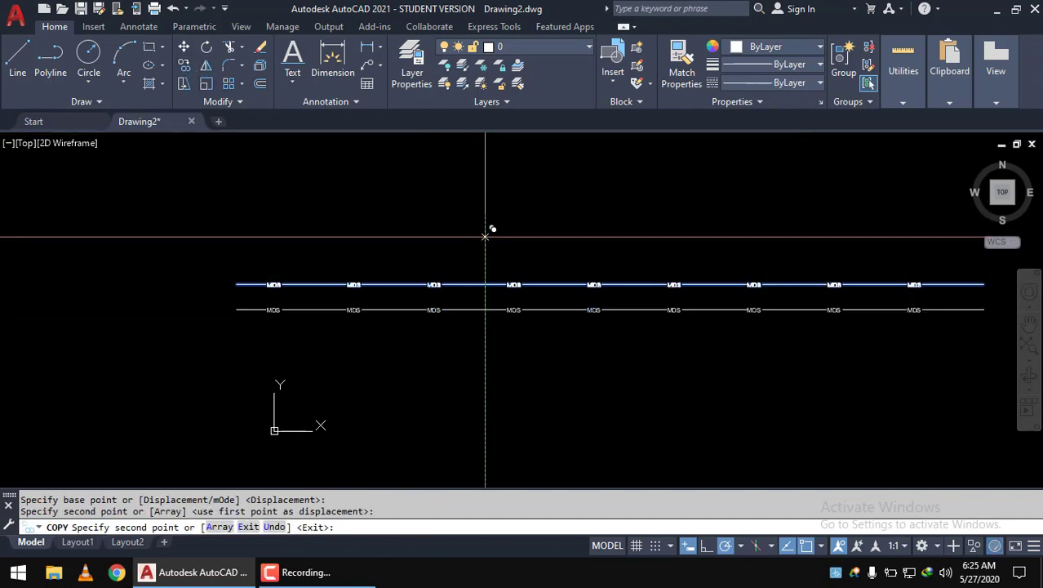
pyautogui.rightClick(495, 212)
pyautogui.click(532, 225)
# - Bring both lines into view, end the copy, and select the copied MDS line
pyautogui.scroll(2, 342, 333)
pyautogui.scroll(1, 328, 284)
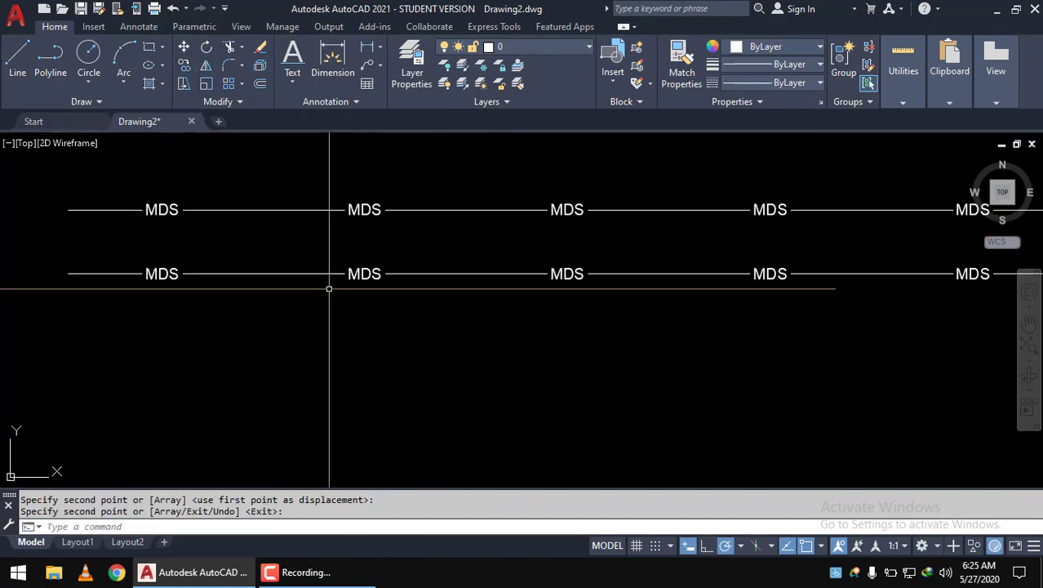
pyautogui.scroll(1, 353, 274)
pyautogui.scroll(1, 396, 285)
pyautogui.moveTo(396, 284); pyautogui.dragTo(508, 333, button='middle')
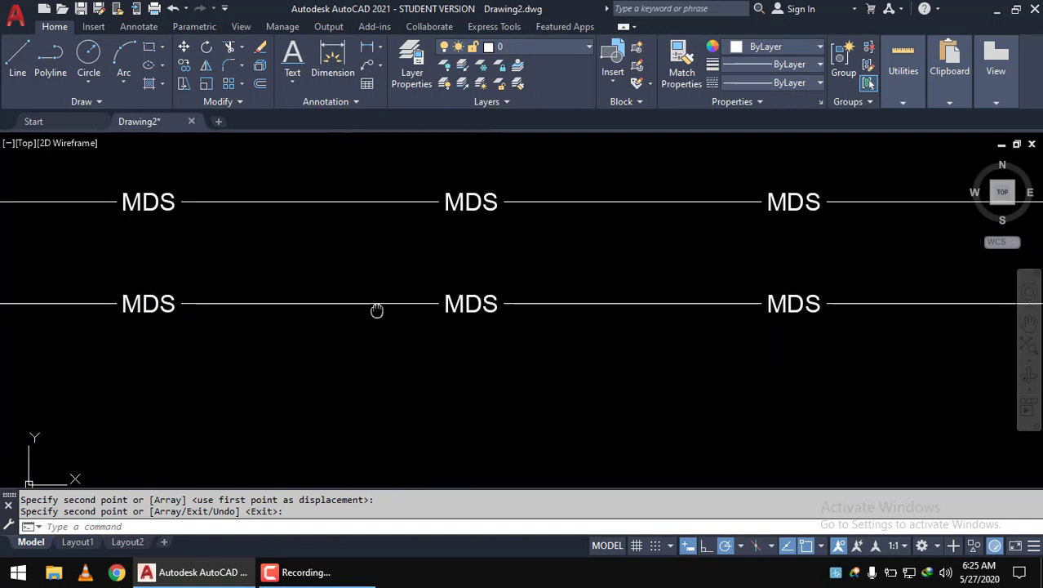
pyautogui.moveTo(374, 308); pyautogui.dragTo(447, 291, button='middle')
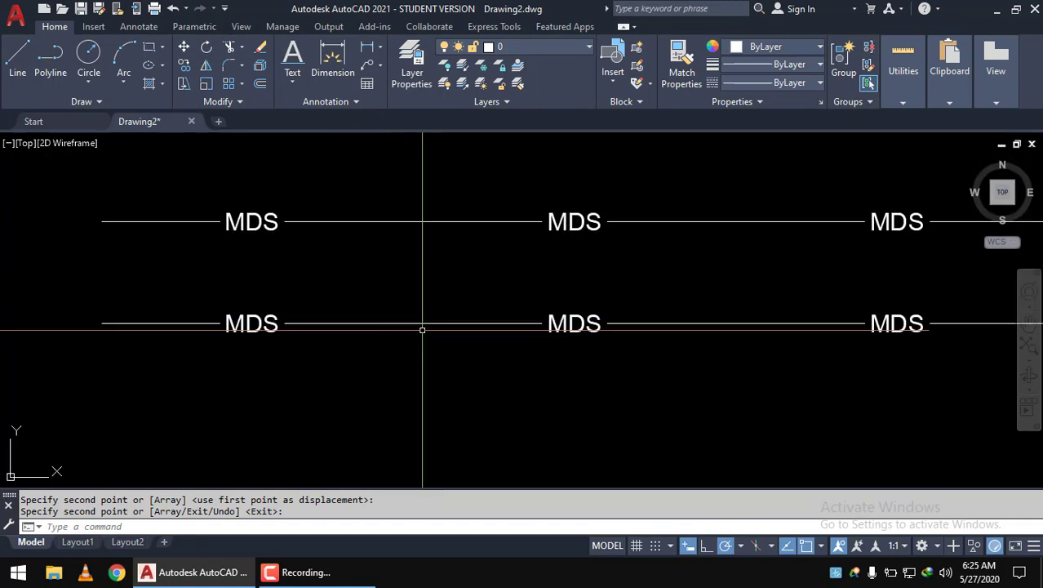
pyautogui.press('Return')
pyautogui.click(429, 325)
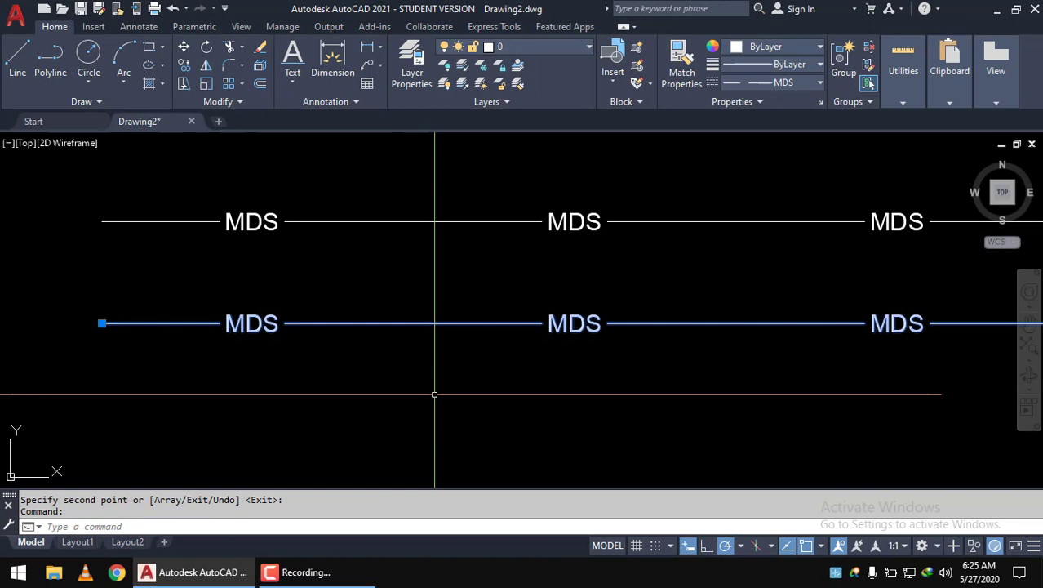
# - Open Properties for the copied line and set its linetype scale to 0.5
pyautogui.write('CH')
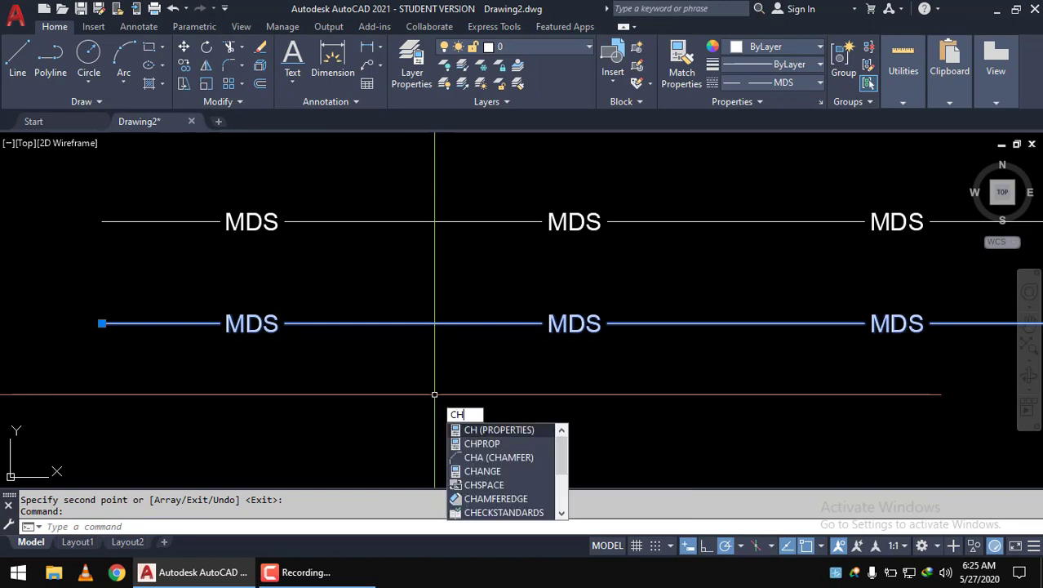
pyautogui.click(493, 432)
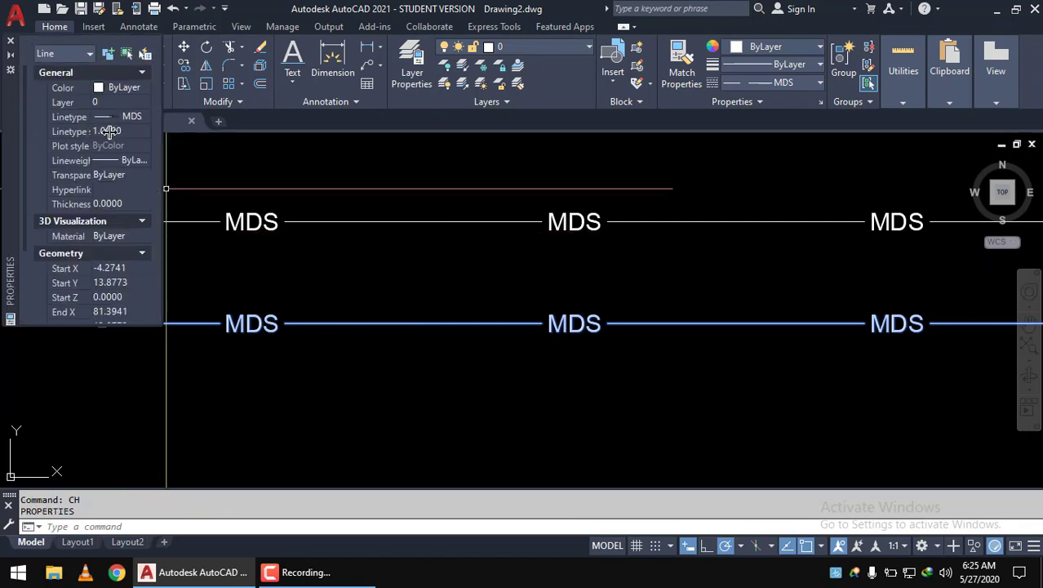
pyautogui.moveTo(109, 132); pyautogui.dragTo(120, 131)
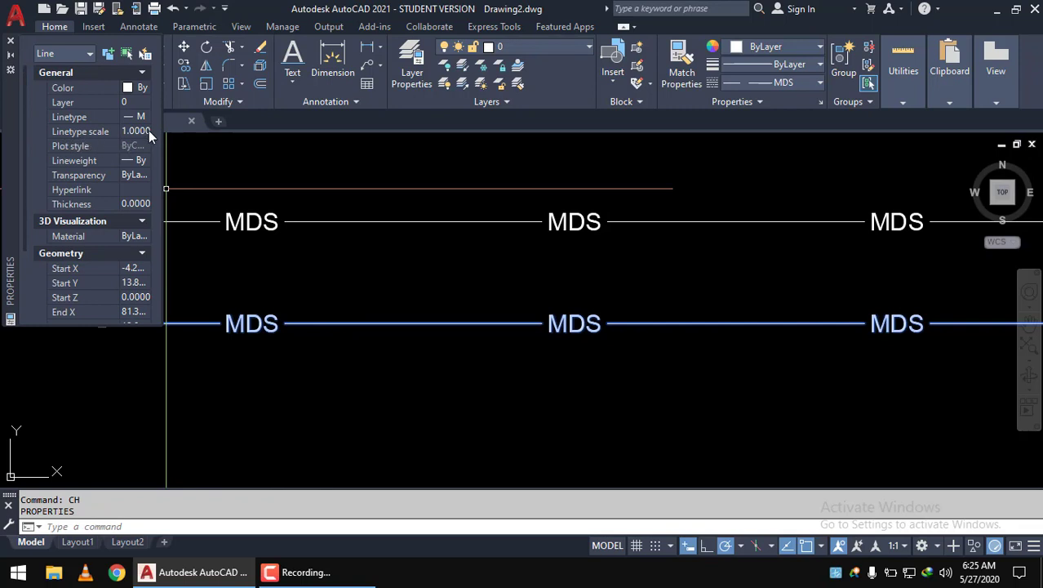
pyautogui.click(149, 132)
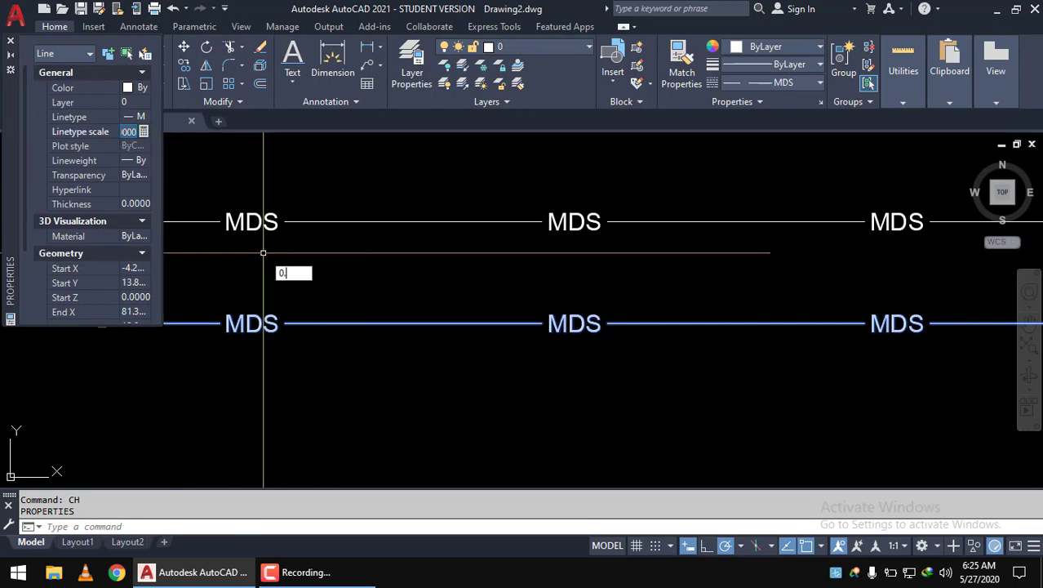
pyautogui.write('0.5')
pyautogui.press('Return')
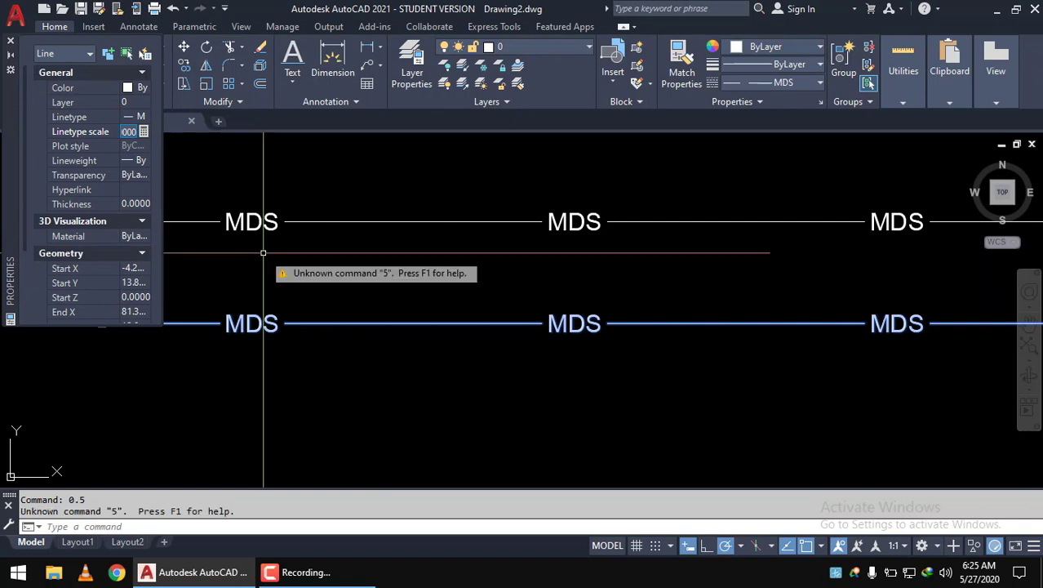
pyautogui.scroll(-2, 403, 299)
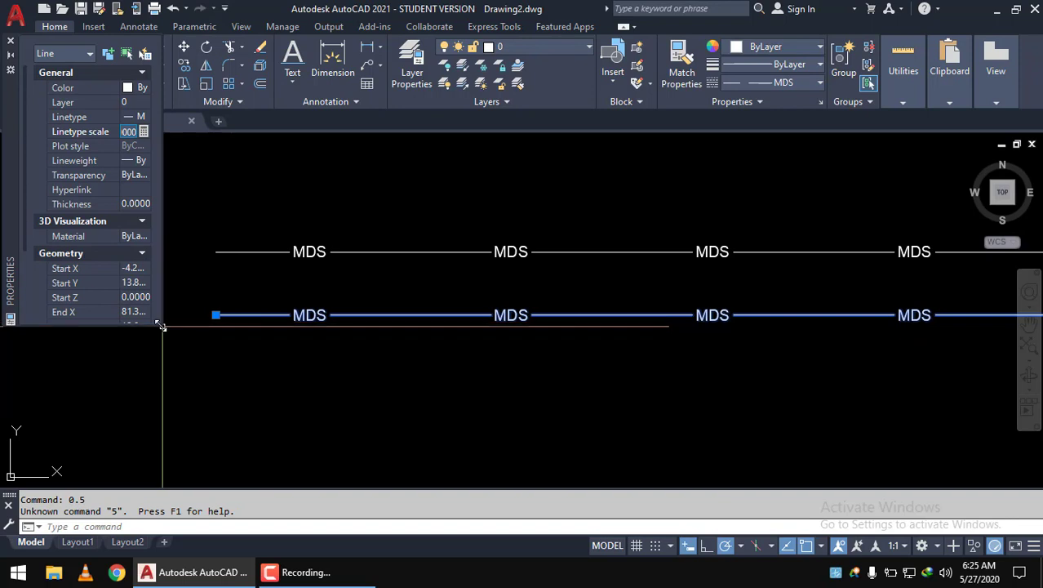
pyautogui.moveTo(161, 325); pyautogui.dragTo(241, 423)
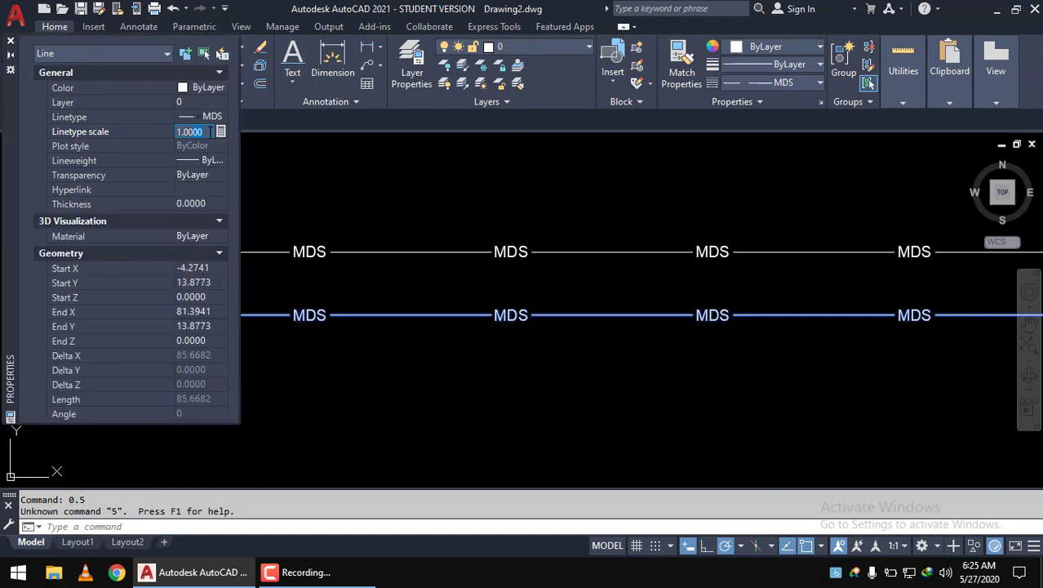
pyautogui.write('0.5')
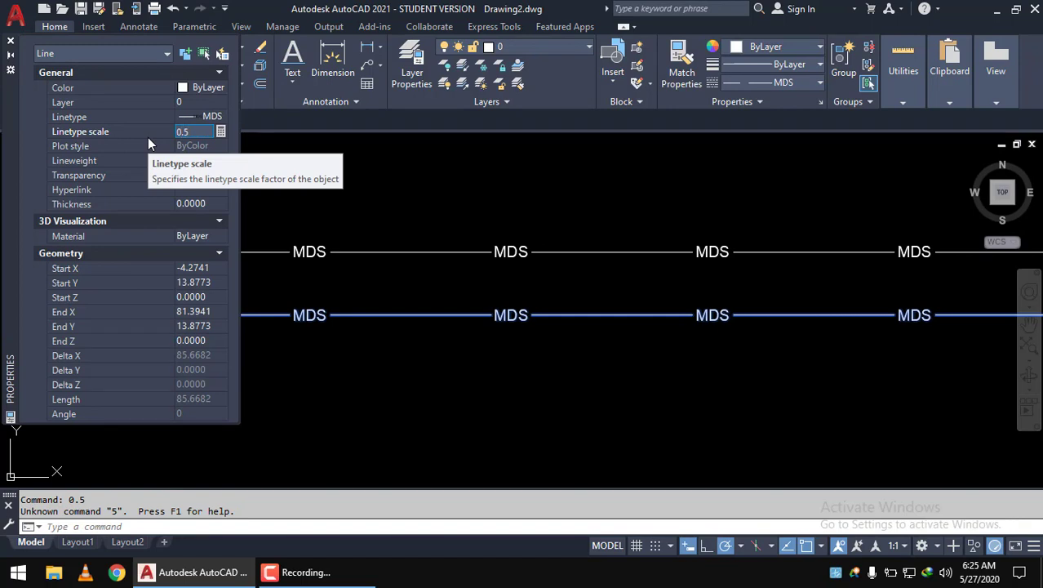
pyautogui.press('Return')
# - Change the copied line's linetype scale to 3
pyautogui.scroll(2, 337, 321)
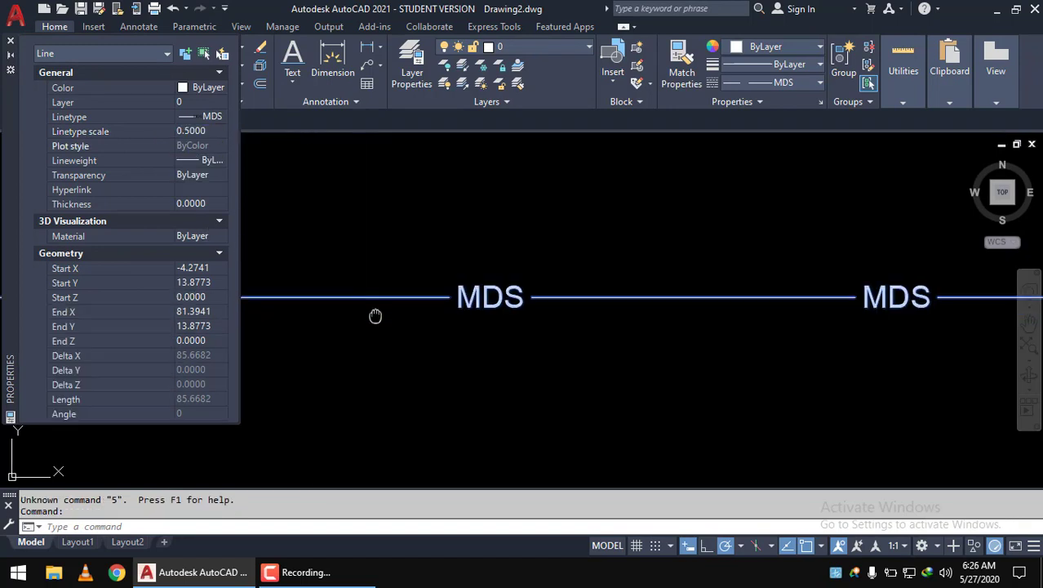
pyautogui.scroll(-2, 757, 327)
pyautogui.moveTo(663, 323); pyautogui.dragTo(682, 300, button='middle')
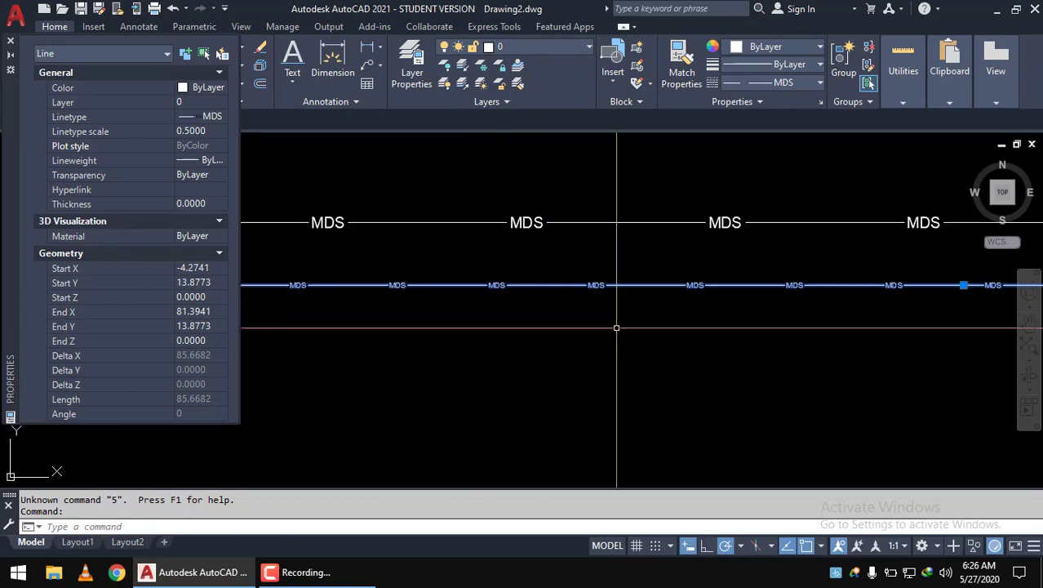
pyautogui.scroll(2, 879, 282)
pyautogui.scroll(1, 885, 280)
pyautogui.scroll(-3, 886, 280)
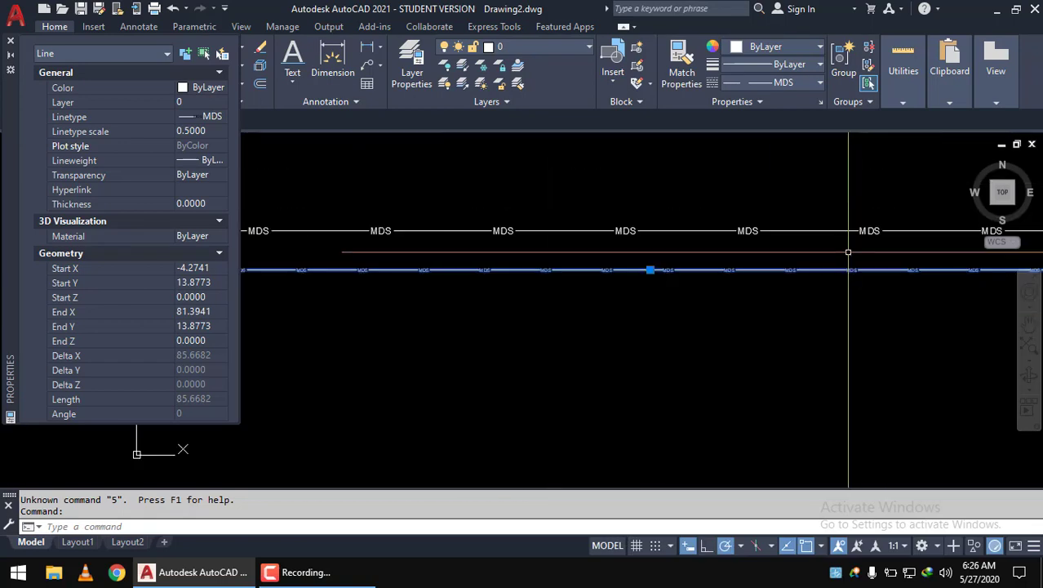
pyautogui.scroll(1, 865, 269)
pyautogui.scroll(2, 853, 262)
pyautogui.scroll(2, 841, 256)
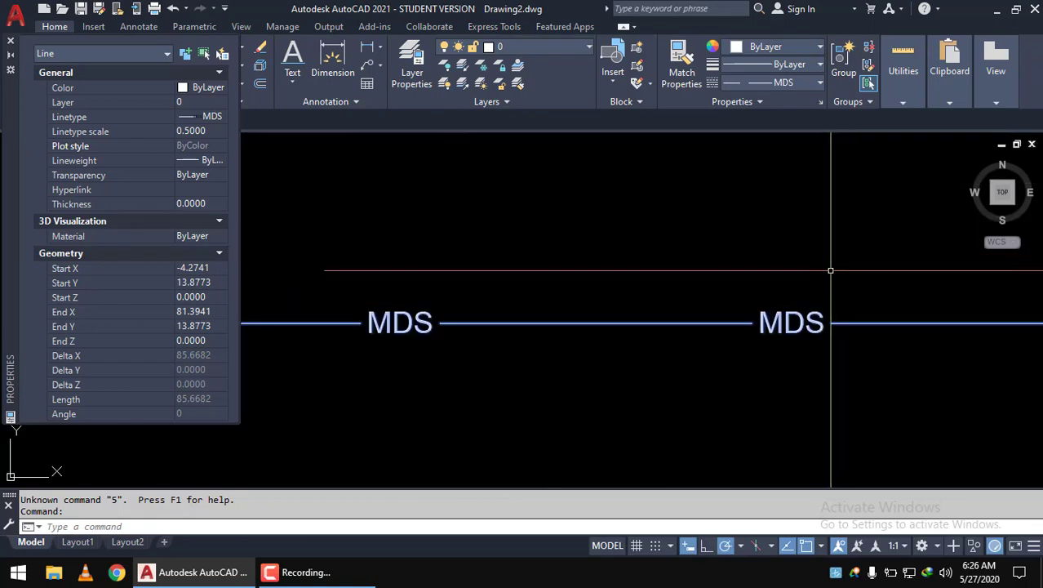
pyautogui.scroll(-1, 663, 164)
pyautogui.scroll(-2, 658, 226)
pyautogui.moveTo(658, 227); pyautogui.dragTo(750, 274, button='middle')
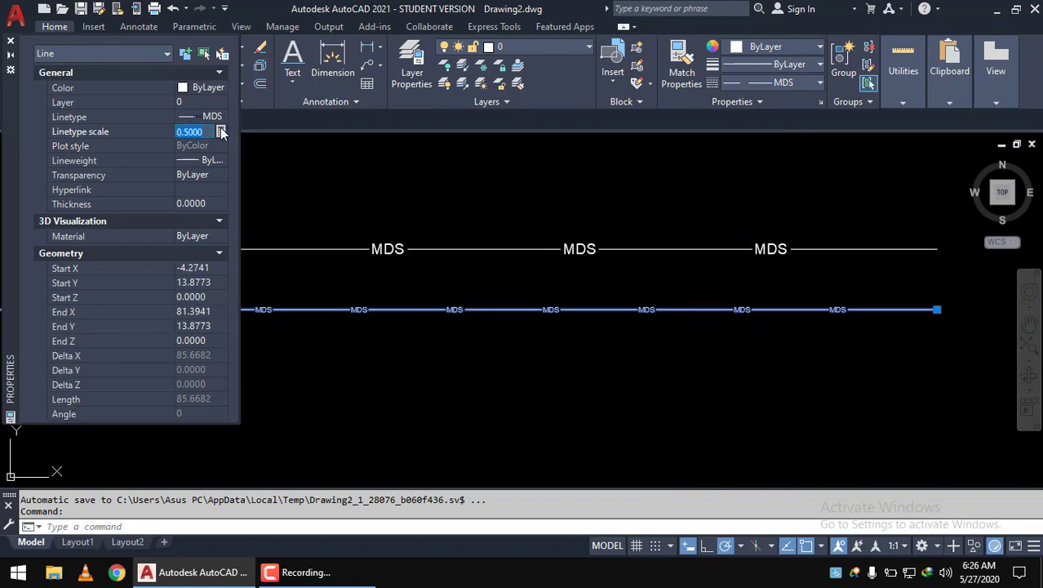
pyautogui.write('3')
pyautogui.press('Return')
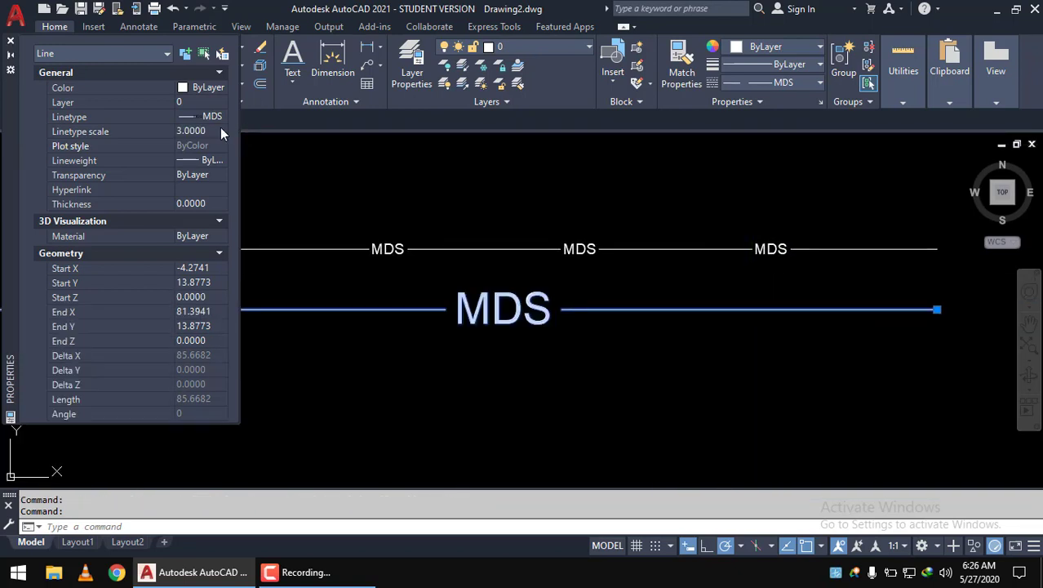
# - Close the Properties palette, deselect the line and recentre the view on both lines
pyautogui.scroll(-5, 501, 335)
pyautogui.moveTo(500, 335); pyautogui.dragTo(673, 314, button='middle')
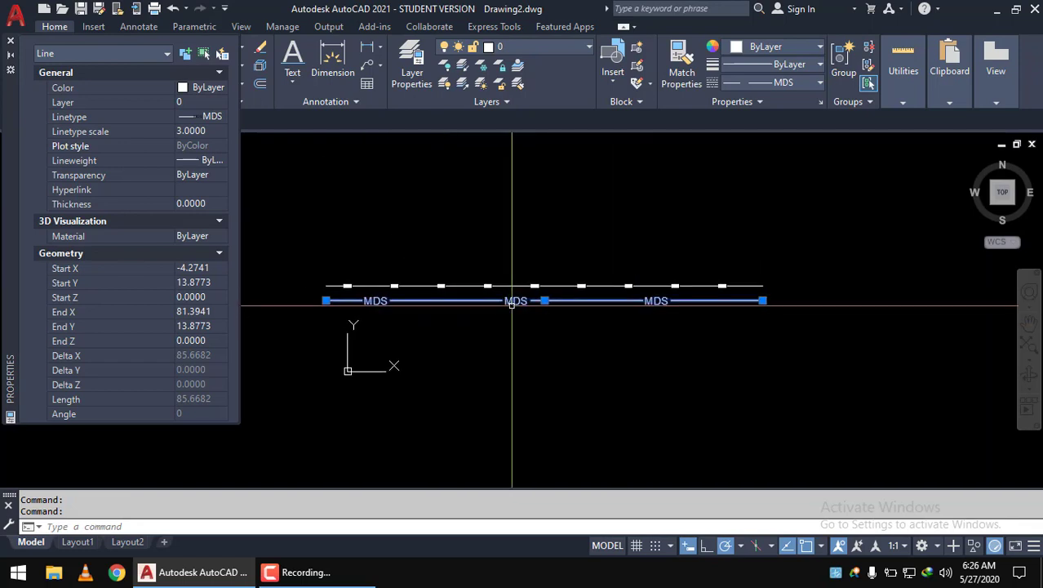
pyautogui.scroll(2, 345, 296)
pyautogui.moveTo(286, 281); pyautogui.dragTo(424, 291, button='middle')
pyautogui.scroll(2, 423, 291)
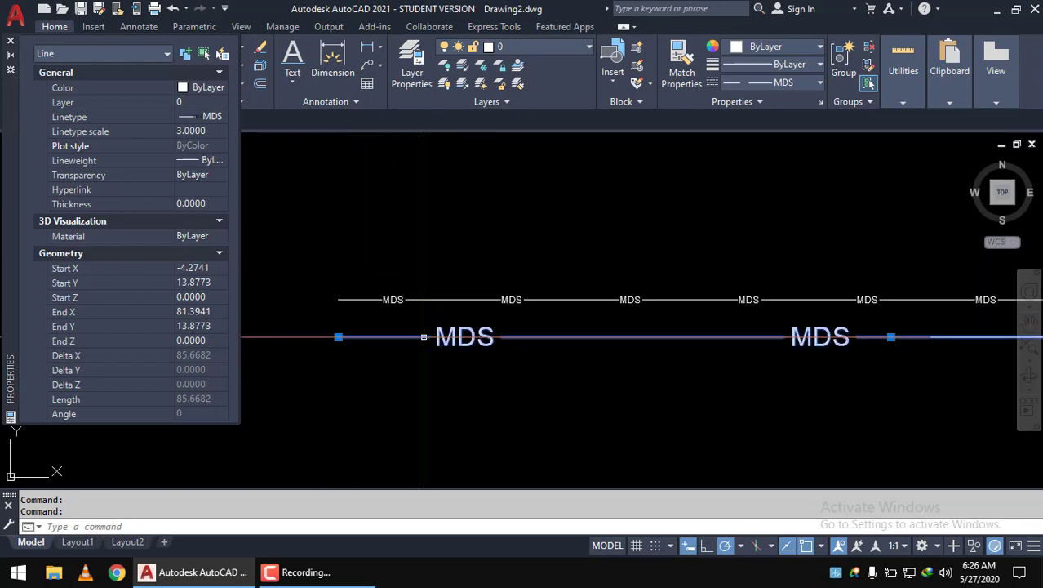
pyautogui.click(11, 43)
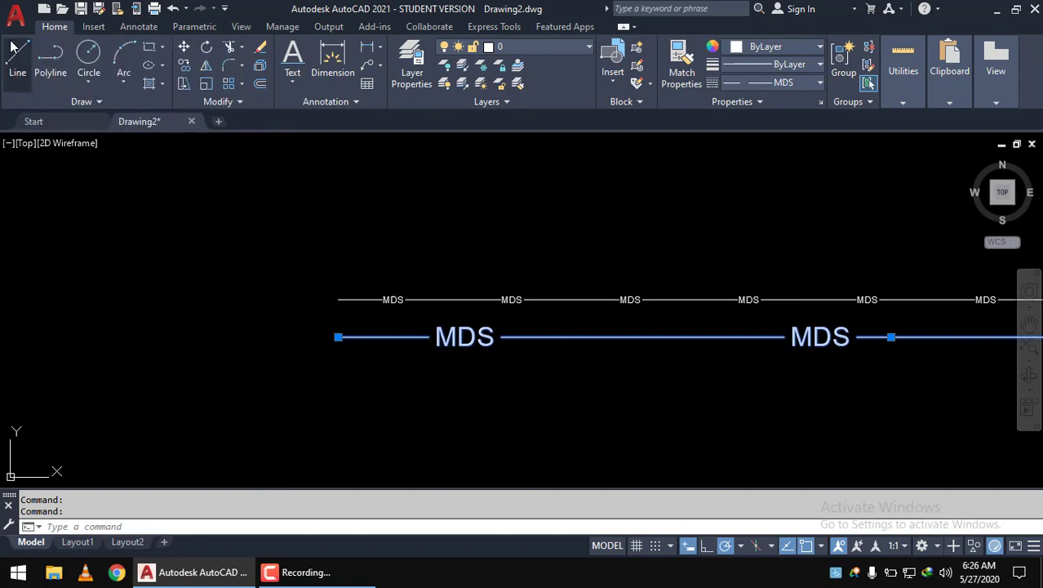
pyautogui.scroll(-3, 357, 296)
pyautogui.press('Escape')
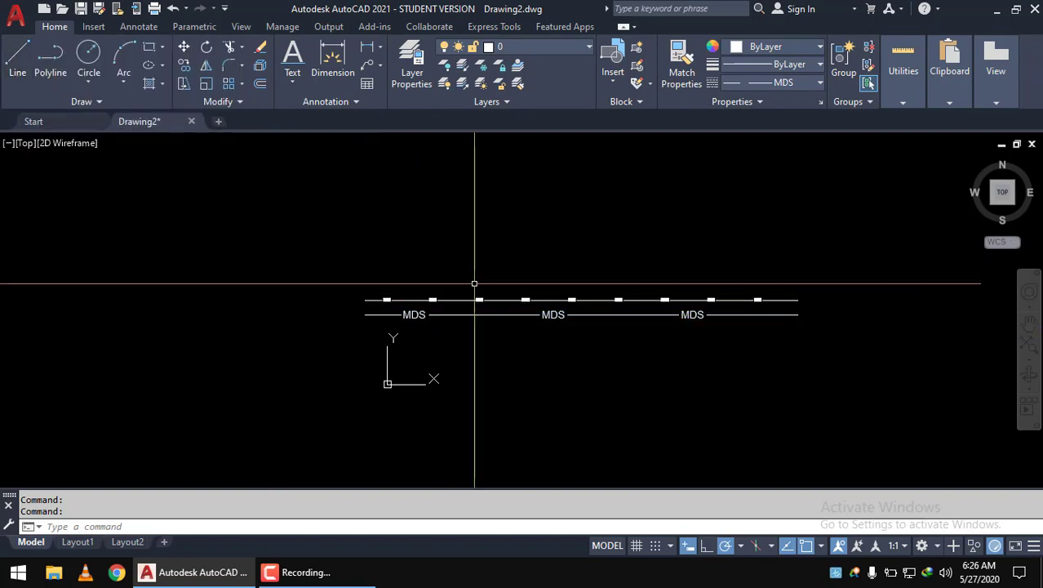
pyautogui.scroll(3, 511, 309)
pyautogui.moveTo(511, 309); pyautogui.dragTo(575, 333, button='middle')
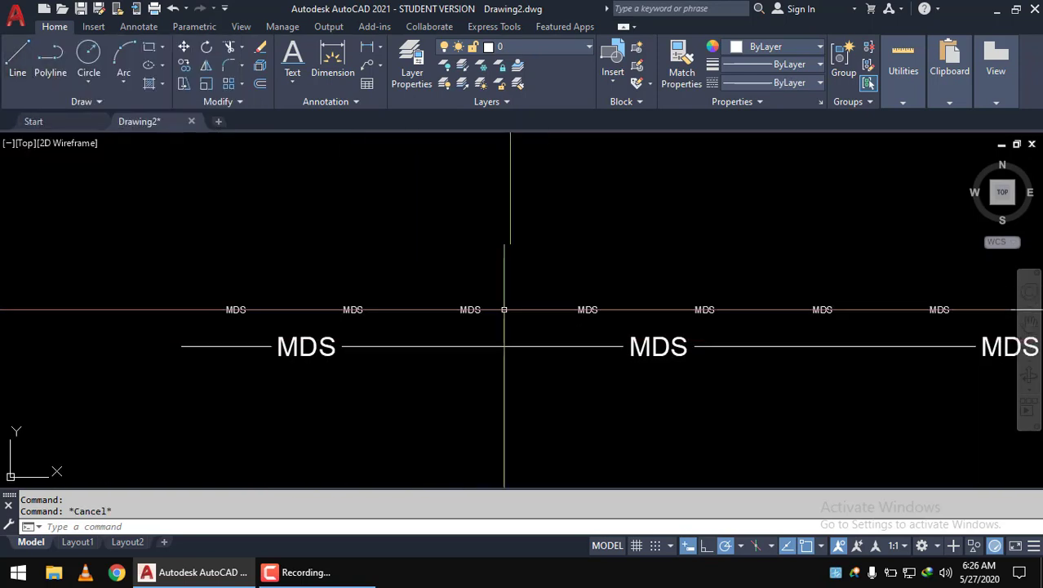
pyautogui.scroll(-3, 496, 253)
pyautogui.moveTo(496, 253); pyautogui.dragTo(454, 296, button='middle')
pyautogui.scroll(2, 454, 263)
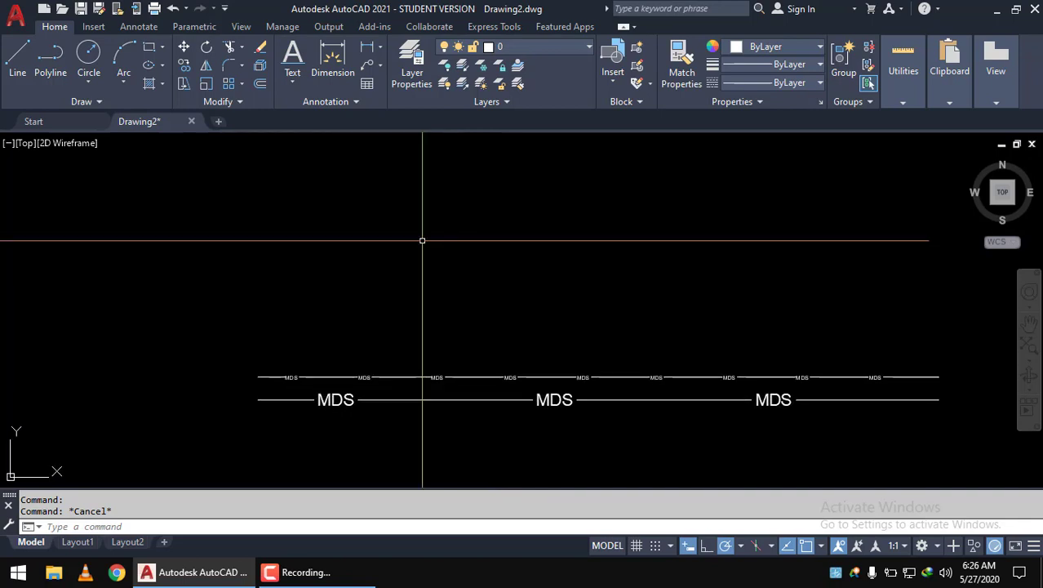
# - Start single-line text above the lines with height 0.5 and rotation 0
pyautogui.click(289, 81)
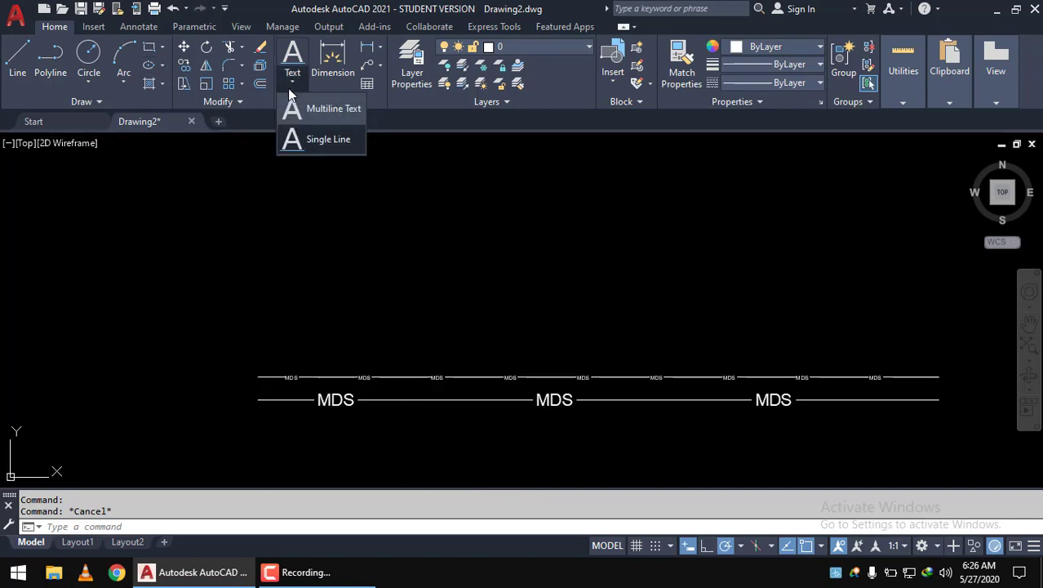
pyautogui.click(313, 140)
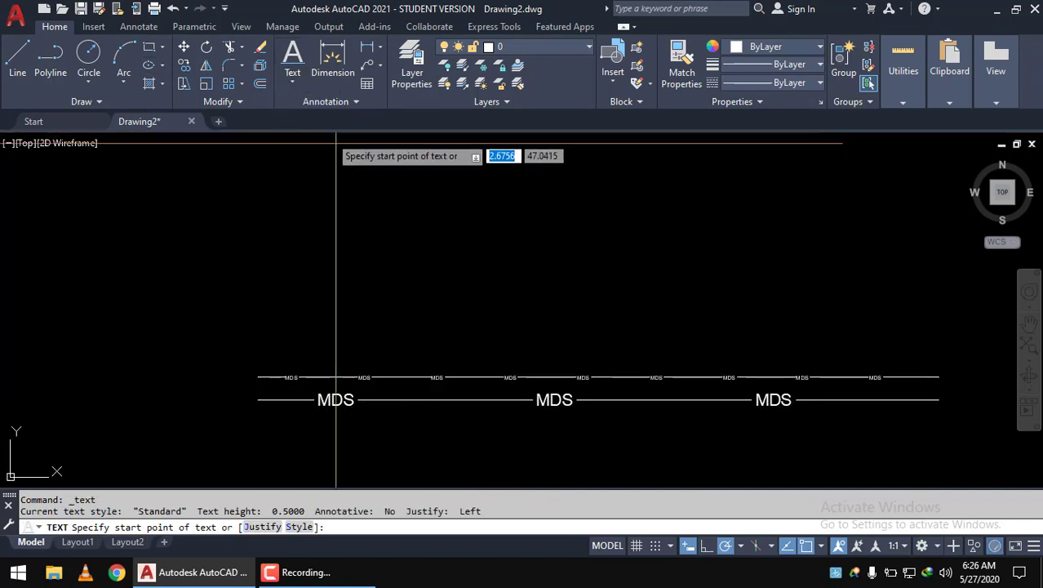
pyautogui.scroll(2, 490, 295)
pyautogui.click(487, 299)
pyautogui.write('0.5')
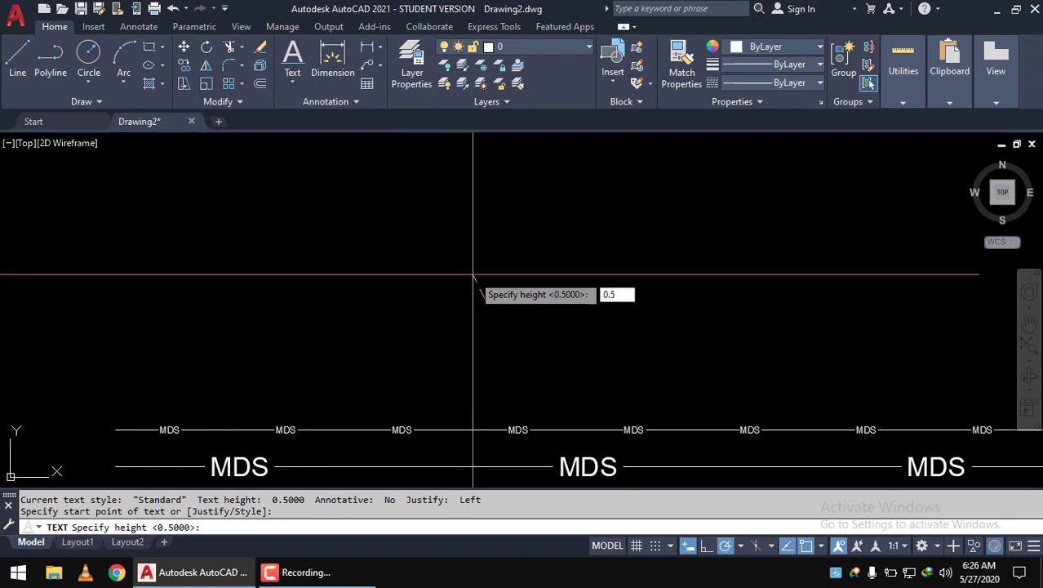
pyautogui.press('Return')
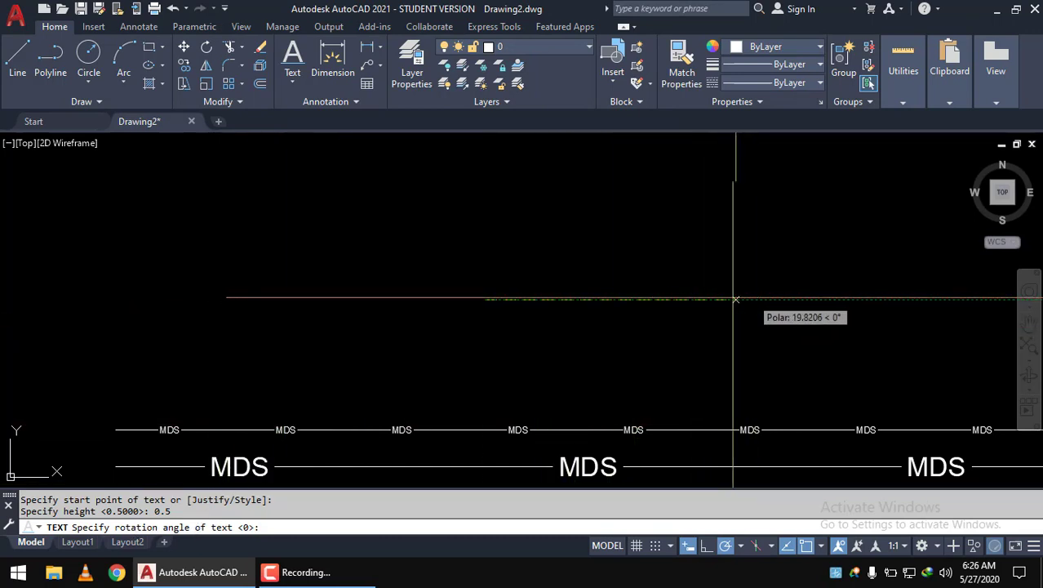
pyautogui.click(570, 298)
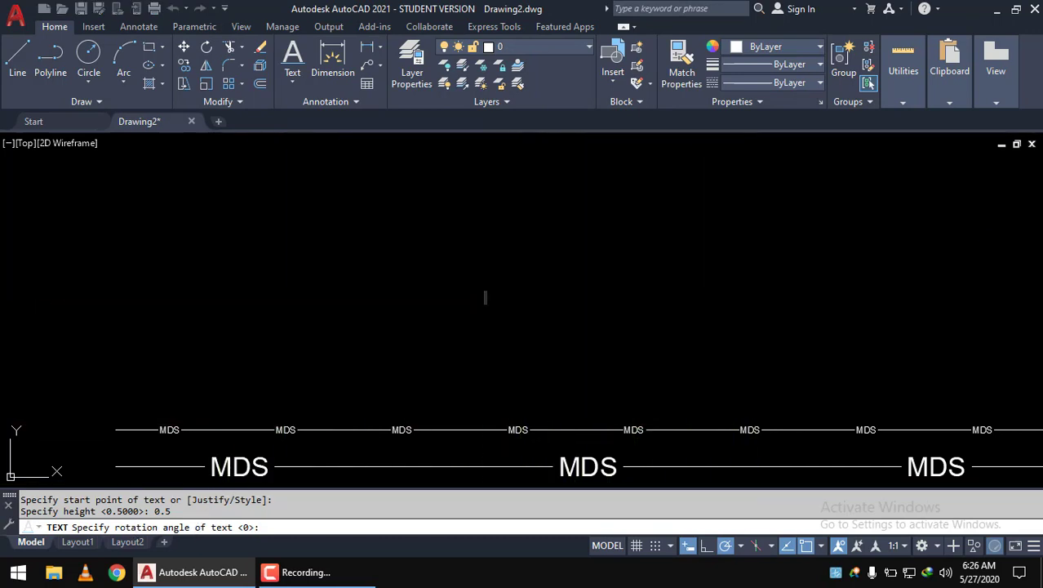
# - Type MAHADIPASCHOOL in capitals and finish the text entry
pyautogui.scroll(3, 527, 308)
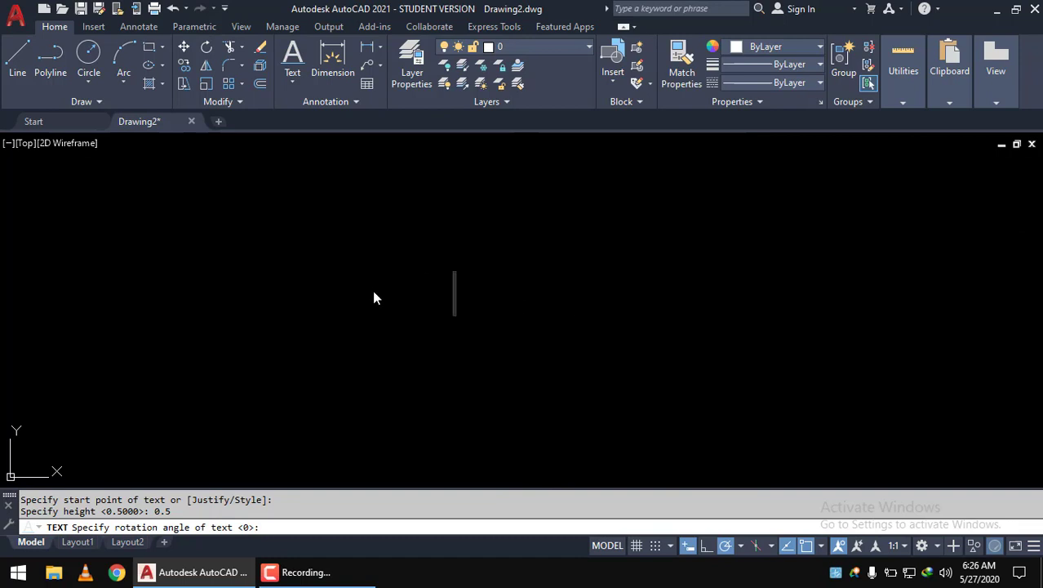
pyautogui.write('mAH')
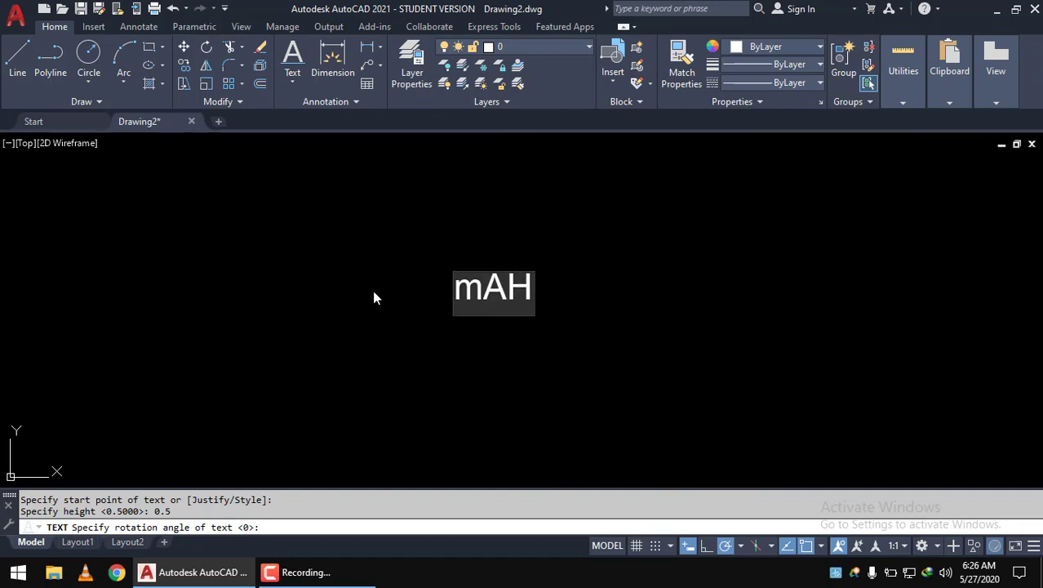
pyautogui.press('BackSpace')
pyautogui.press('BackSpace')
pyautogui.write('MA')
pyautogui.press('BackSpace')
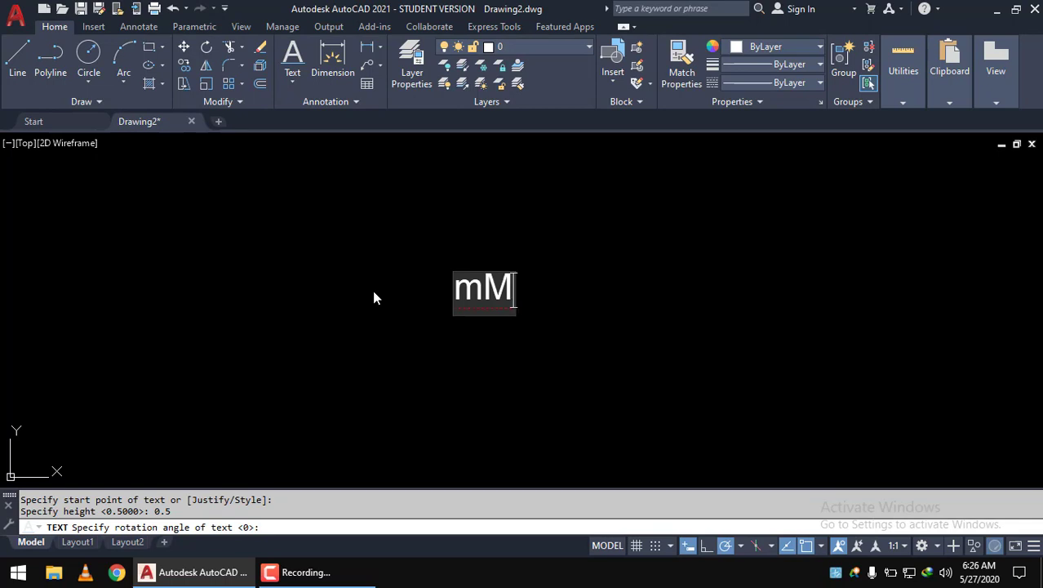
pyautogui.press('BackSpace')
pyautogui.press('BackSpace')
pyautogui.write('MA')
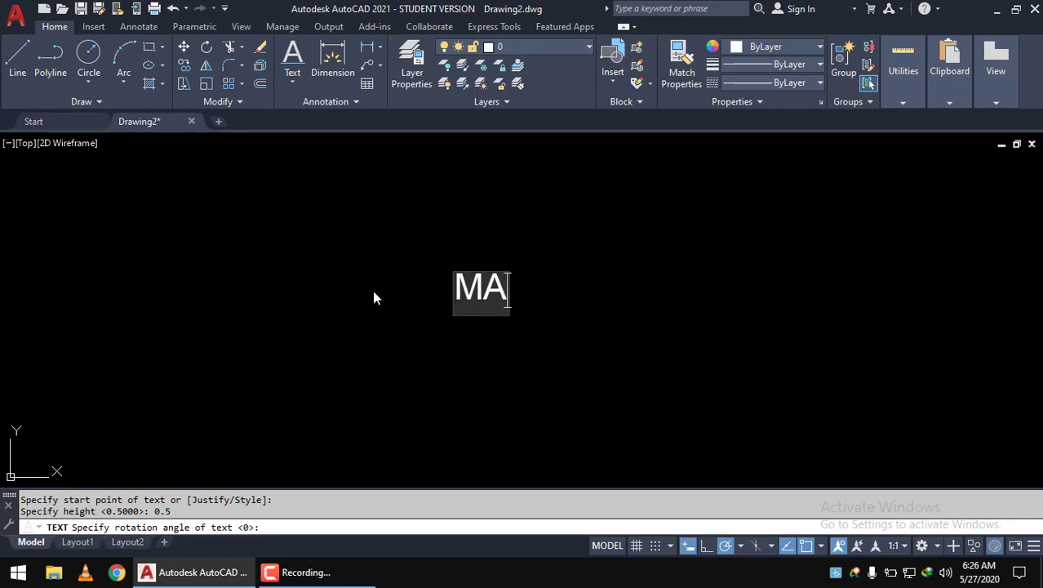
pyautogui.write('HADIPA')
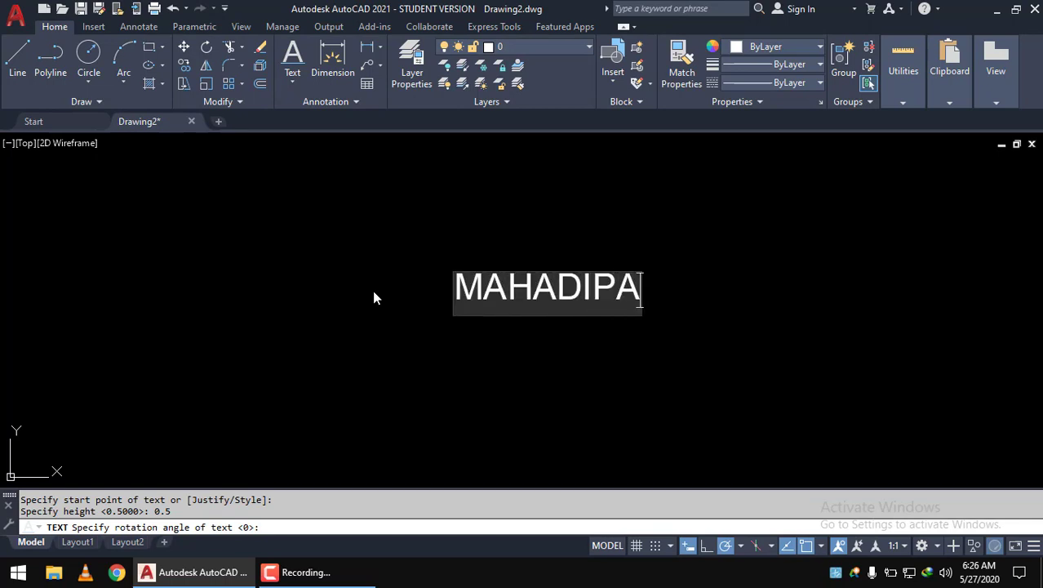
pyautogui.write('SCHOOL')
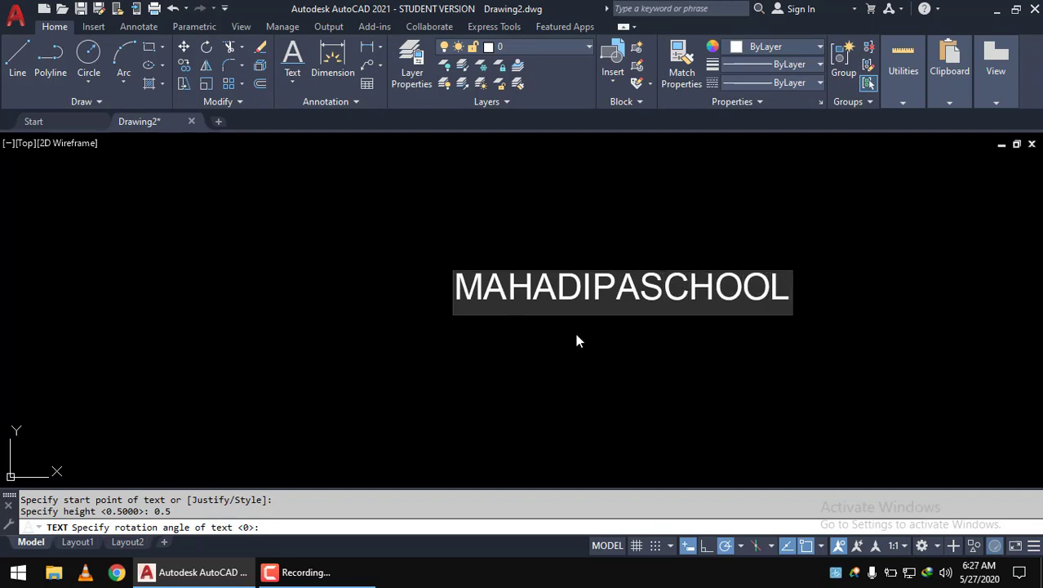
pyautogui.press('Return')
pyautogui.scroll(-2, 566, 359)
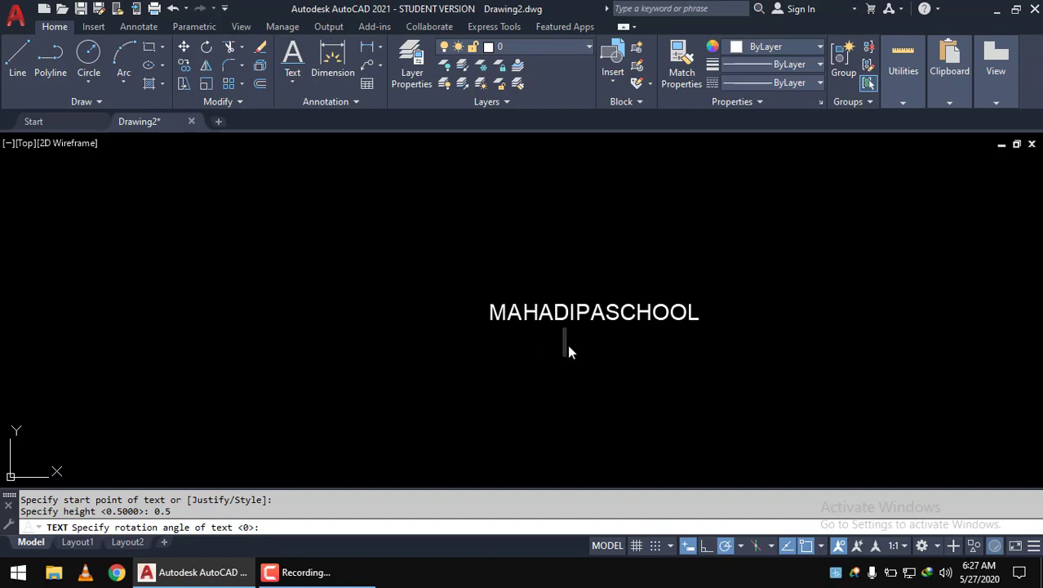
pyautogui.press('Return')
pyautogui.scroll(-6, 490, 302)
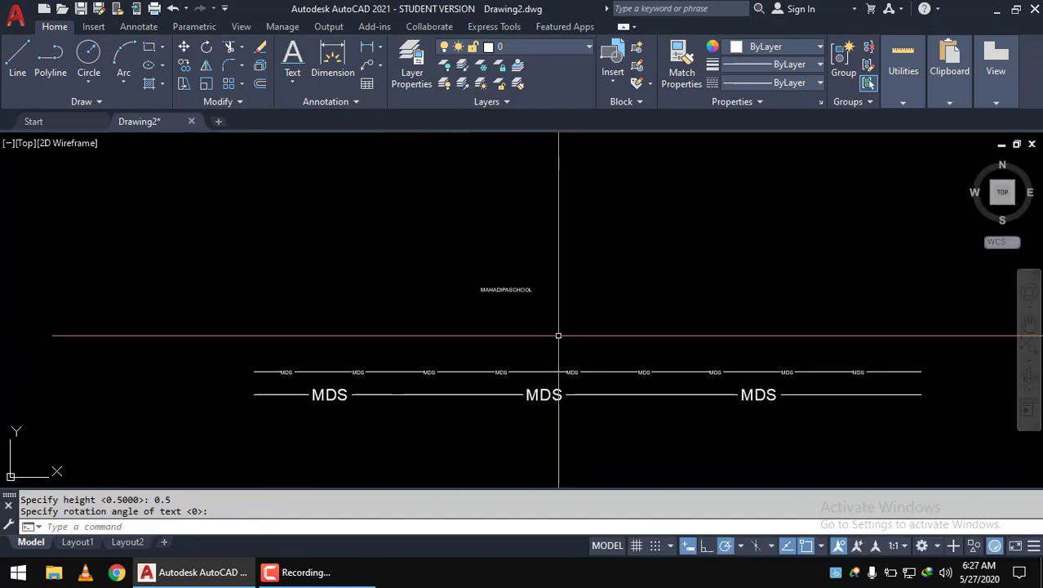
# - Erase the two existing MDS lines with a selection window and E
pyautogui.scroll(2, 530, 390)
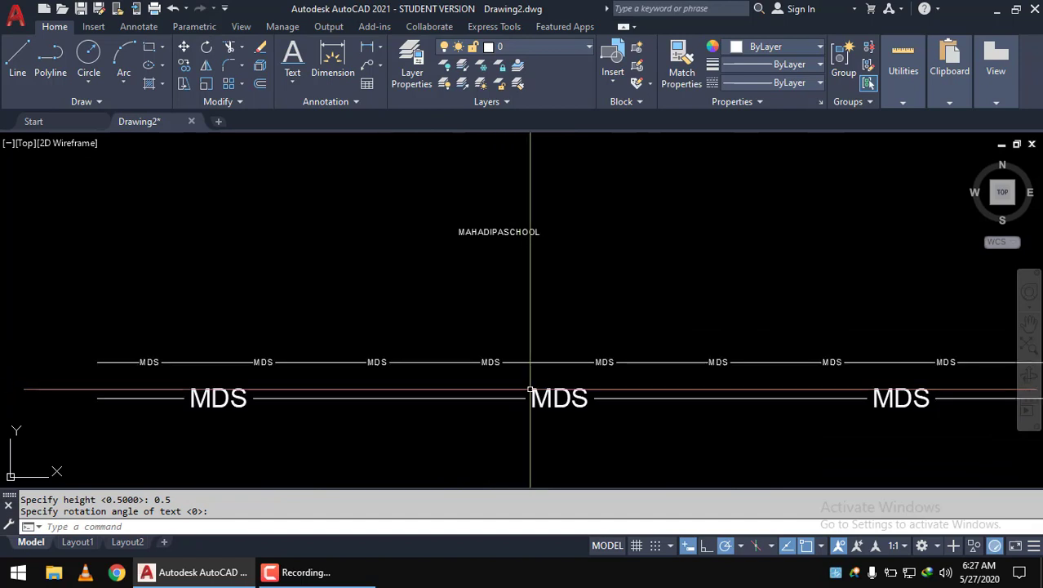
pyautogui.click(608, 416)
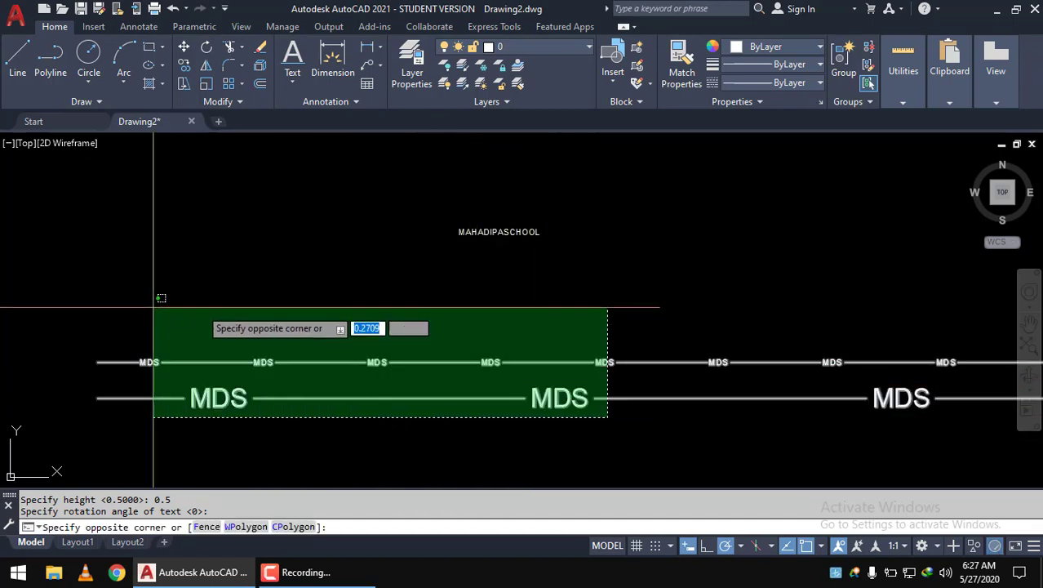
pyautogui.click(154, 307)
pyautogui.scroll(-3, 272, 336)
pyautogui.write('E')
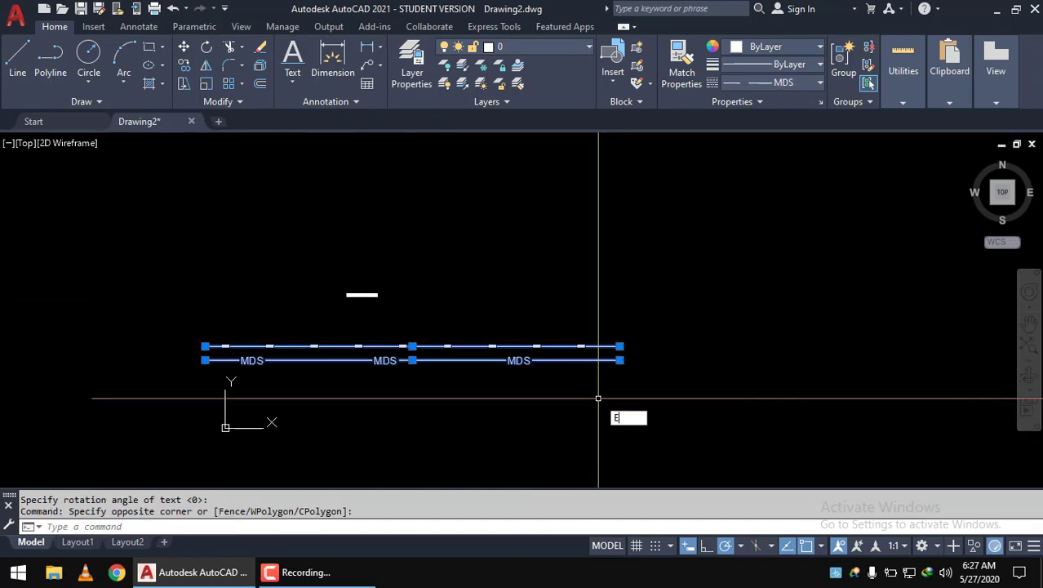
pyautogui.press('Return')
# - Draw a new horizontal line ending at the left edge of the MAHADIPASCHOOL text
pyautogui.scroll(5, 355, 294)
pyautogui.scroll(2, 392, 310)
pyautogui.write('L')
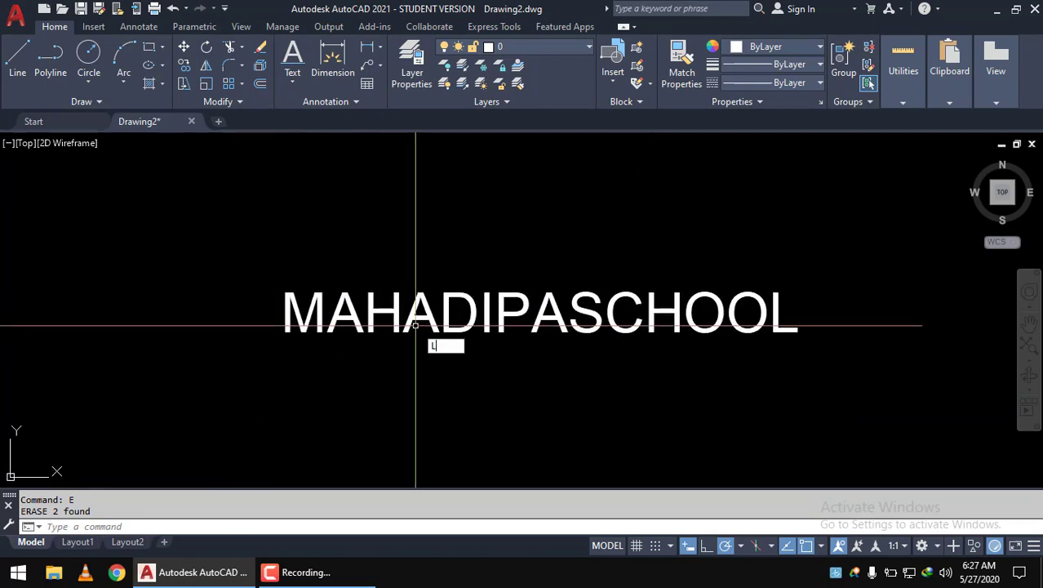
pyautogui.press('Return')
pyautogui.scroll(-3, 586, 330)
pyautogui.scroll(1, 538, 319)
pyautogui.scroll(2, 541, 320)
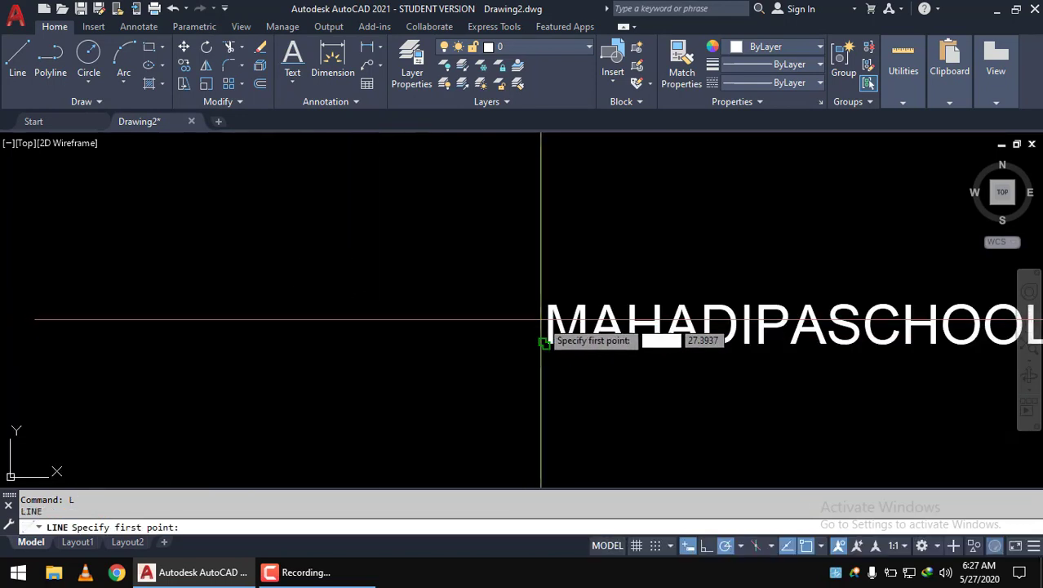
pyautogui.scroll(3, 539, 320)
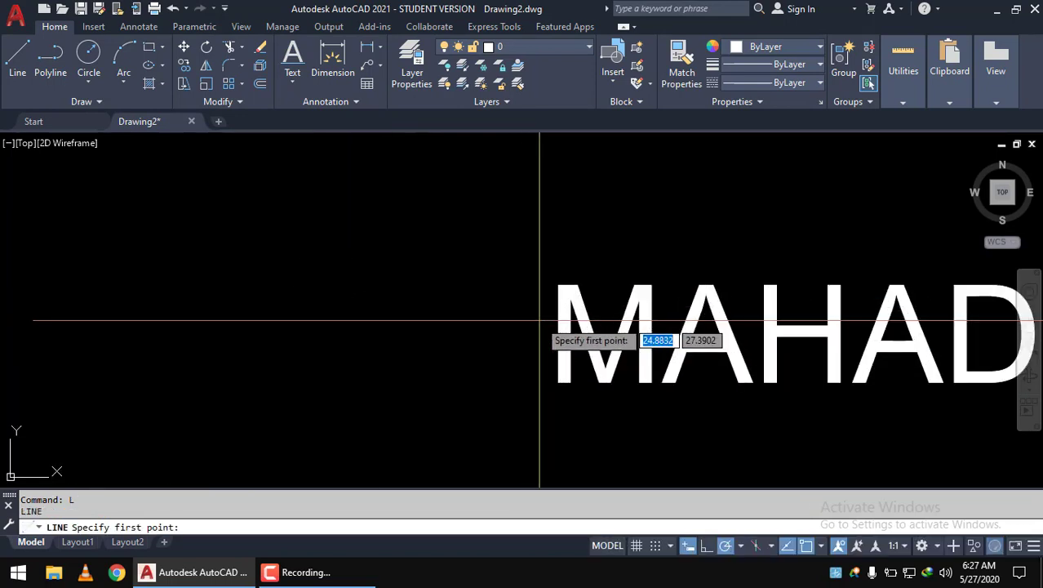
pyautogui.click(539, 323)
pyautogui.scroll(-5, 351, 334)
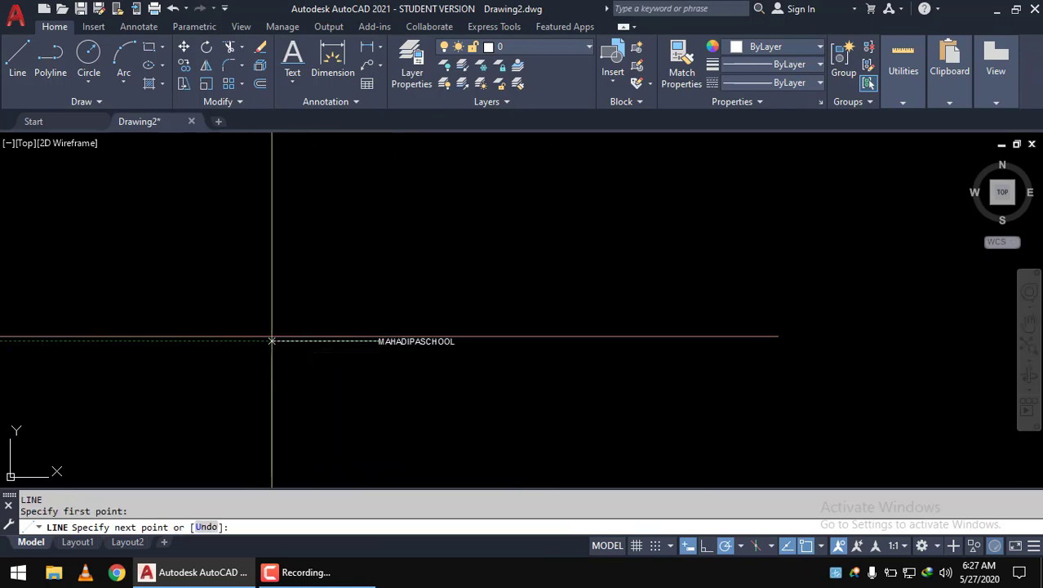
pyautogui.scroll(5, 314, 340)
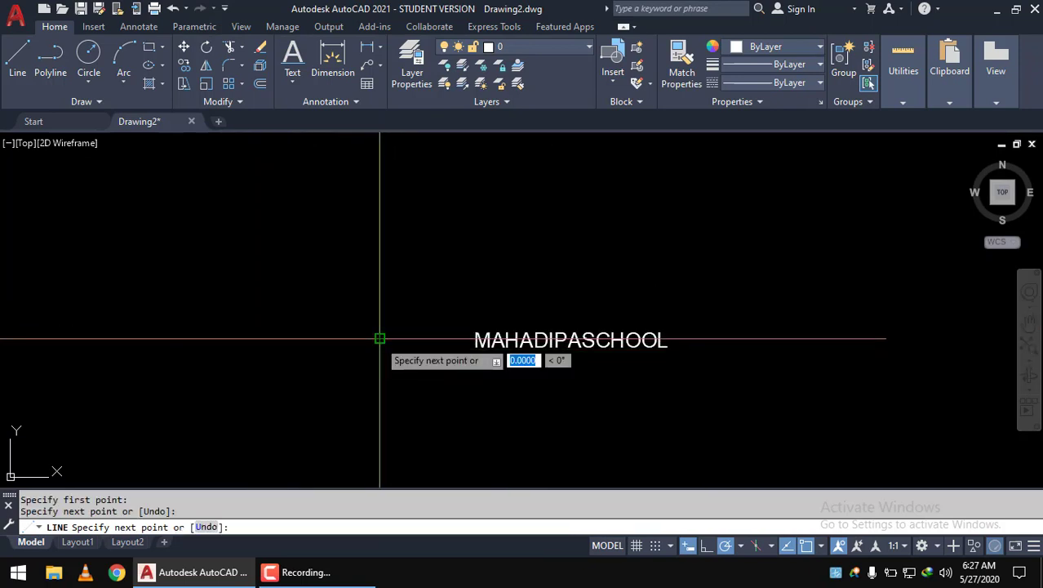
pyautogui.click(380, 338)
pyautogui.press('Return')
# - Move the new line so it sits just left of the text
pyautogui.scroll(2, 408, 355)
pyautogui.click(484, 341)
pyautogui.click(475, 323)
pyautogui.scroll(4, 502, 327)
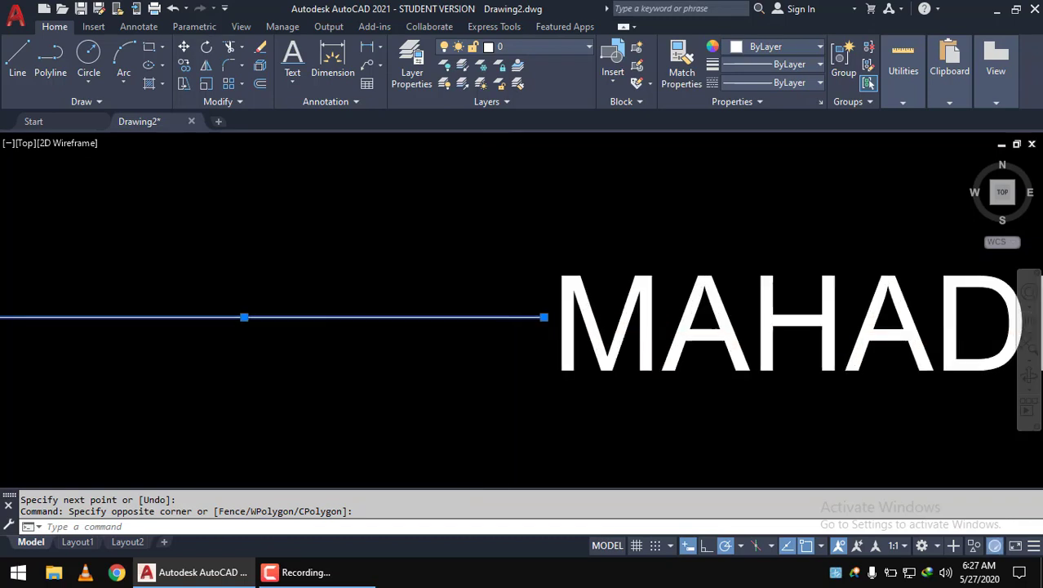
pyautogui.scroll(2, 484, 303)
pyautogui.press('Escape')
pyautogui.click(507, 240)
pyautogui.click(445, 296)
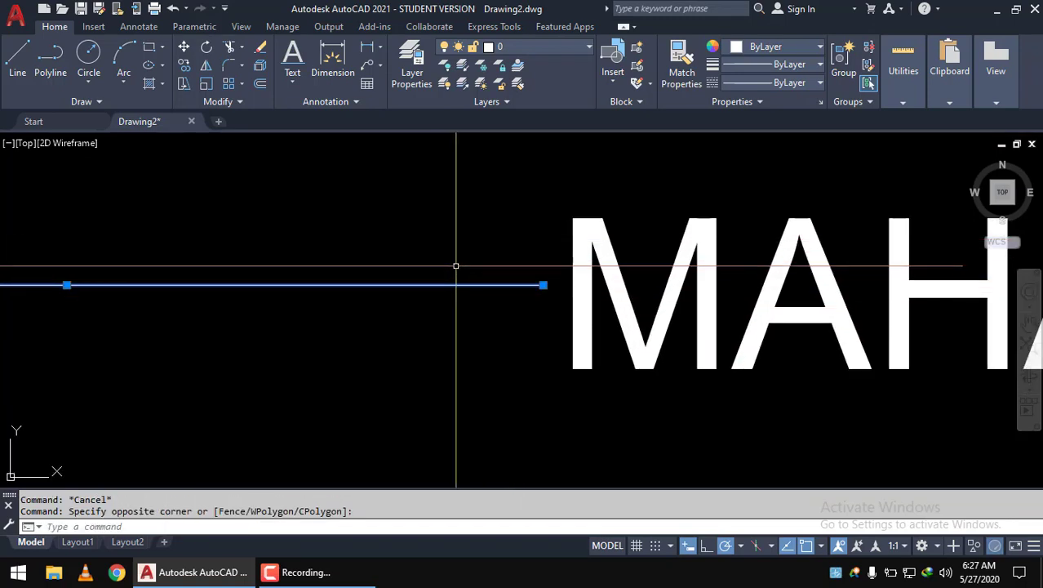
pyautogui.write('m')
pyautogui.press('Return')
pyautogui.click(469, 235)
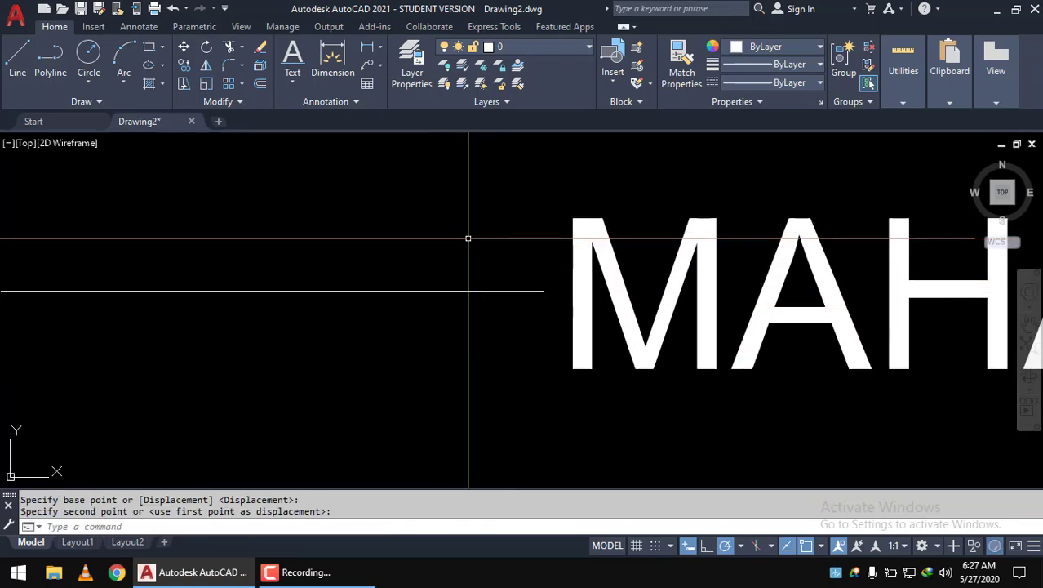
pyautogui.scroll(-2, 469, 238)
pyautogui.click(459, 291)
# - Mirror the left line across a vertical axis through the text, keeping the original
pyautogui.click(407, 340)
pyautogui.scroll(-2, 408, 341)
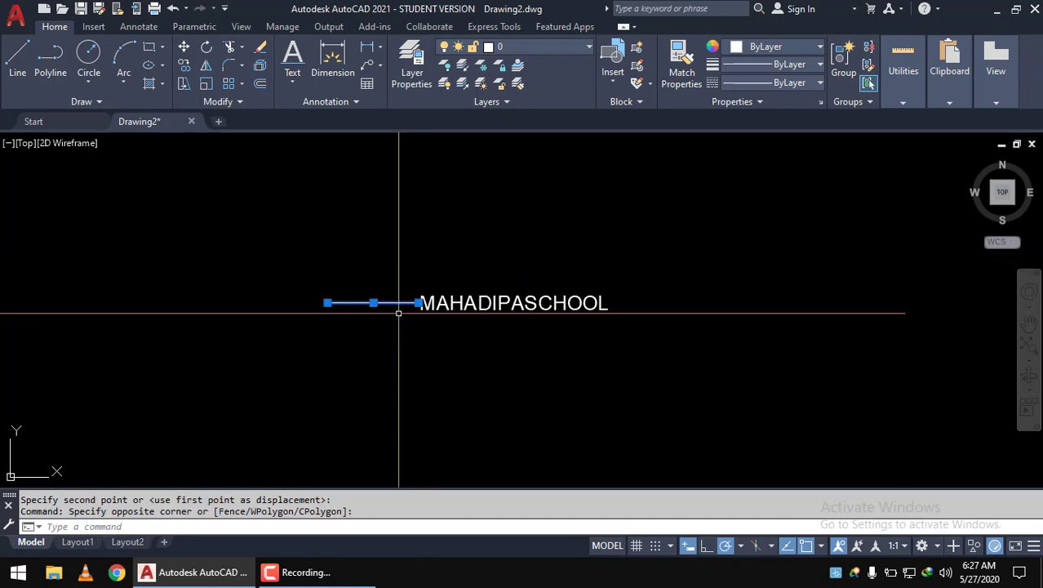
pyautogui.write('MI')
pyautogui.press('Return')
pyautogui.click(518, 343)
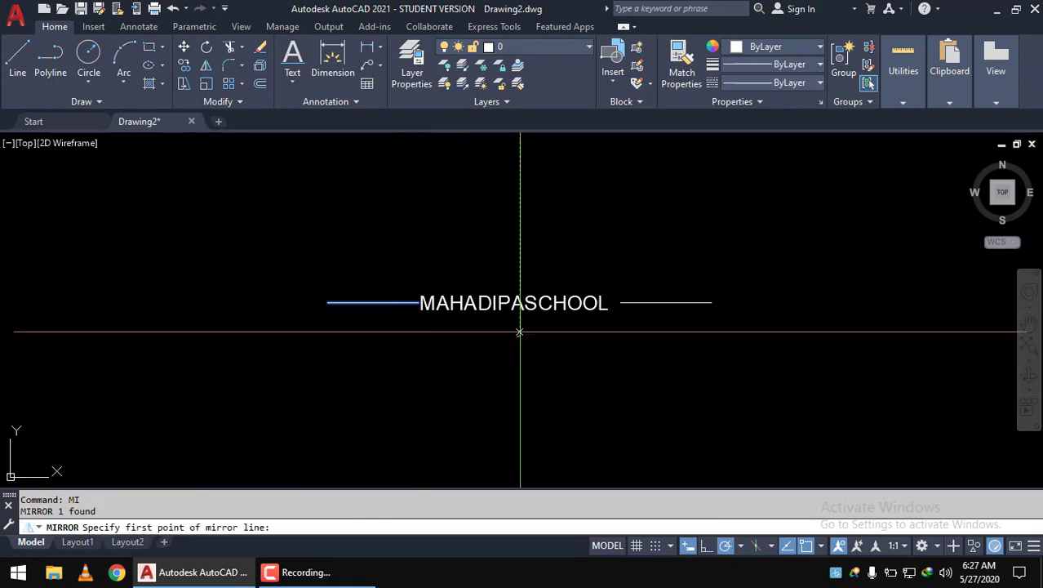
pyautogui.click(518, 330)
pyautogui.scroll(2, 600, 318)
pyautogui.scroll(2, 600, 318)
pyautogui.press('Return')
# - Move the mirrored right line so it butts against the text's end
pyautogui.click(649, 249)
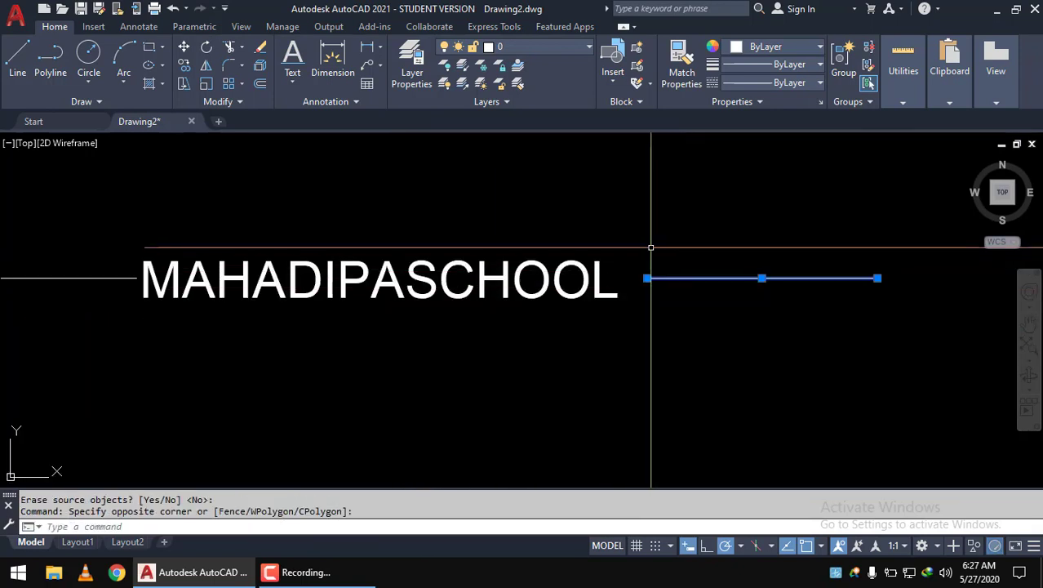
pyautogui.click(736, 351)
pyautogui.write('m')
pyautogui.press('Return')
pyautogui.click(735, 351)
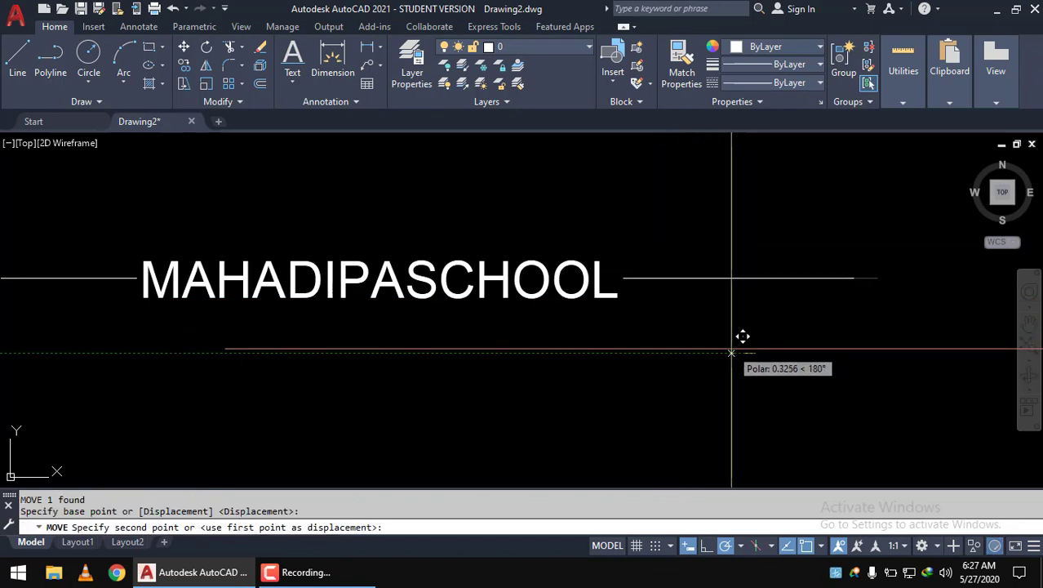
pyautogui.click(730, 350)
pyautogui.scroll(-2, 718, 353)
pyautogui.scroll(2, 677, 347)
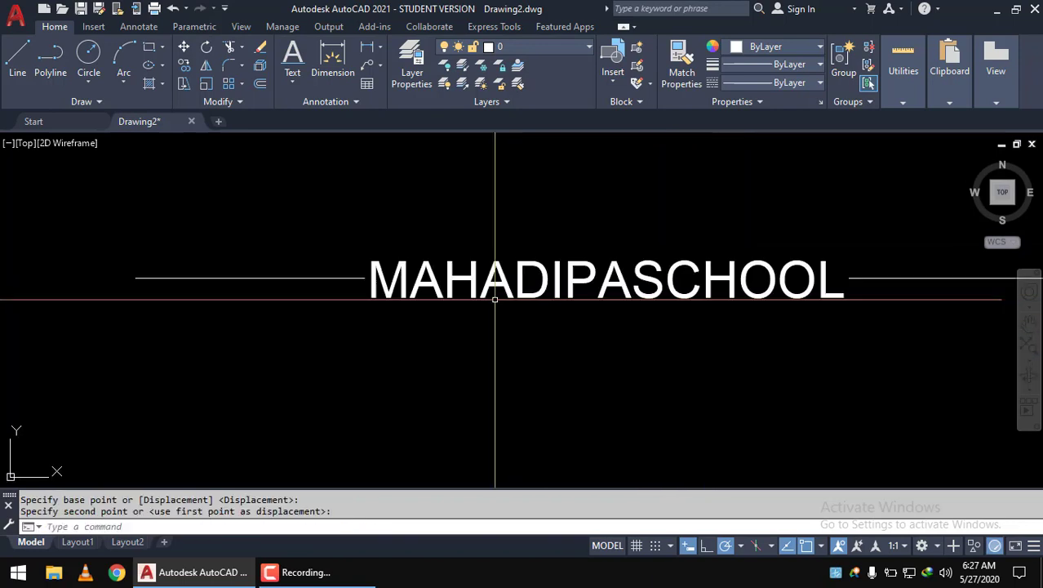
# - Move the left line to sit beside the text, centring the whole row in view
pyautogui.click(364, 282)
pyautogui.click(326, 287)
pyautogui.write('m')
pyautogui.press('Return')
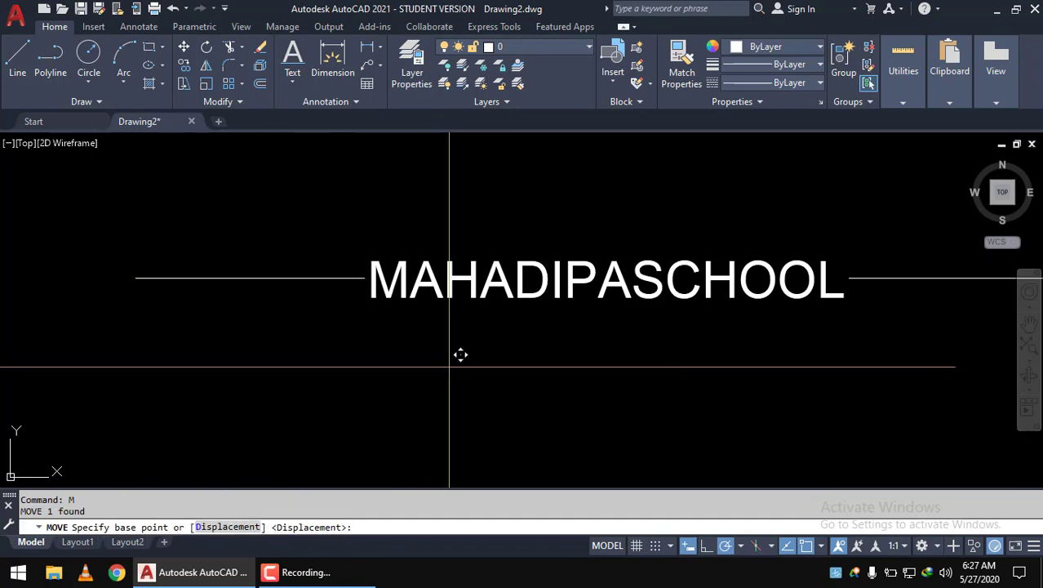
pyautogui.click(449, 354)
pyautogui.scroll(-2, 315, 318)
pyautogui.moveTo(398, 333); pyautogui.dragTo(372, 333, button='middle')
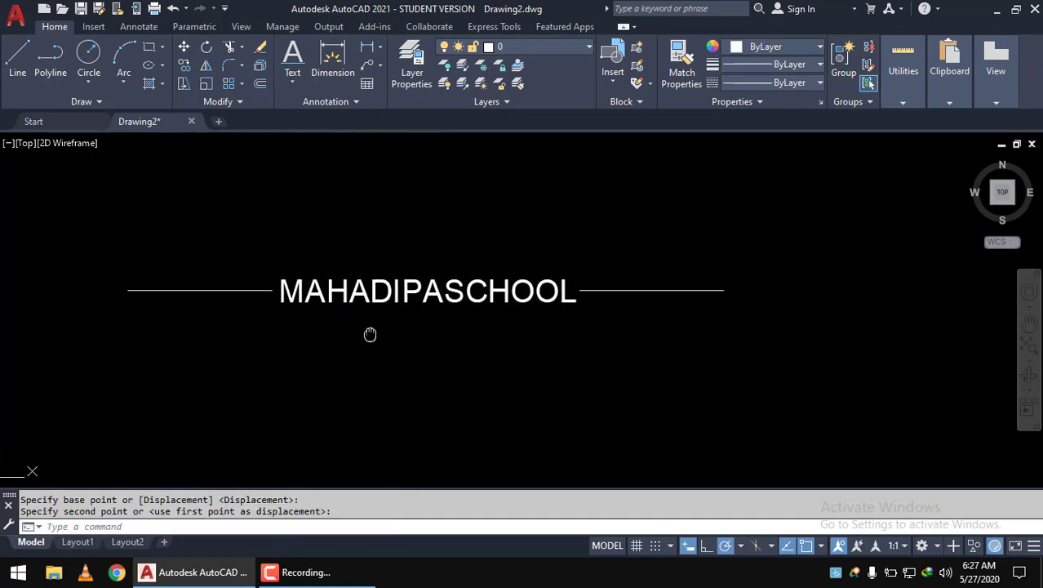
pyautogui.moveTo(300, 335)
pyautogui.mouseDown(button='middle')
pyautogui.moveTo(360, 338)
pyautogui.moveTo(322, 380)
pyautogui.mouseUp(button='middle')
pyautogui.scroll(2, 361, 338)
pyautogui.scroll(-2, 322, 380)
pyautogui.scroll(2, 305, 375)
pyautogui.write('MKL')
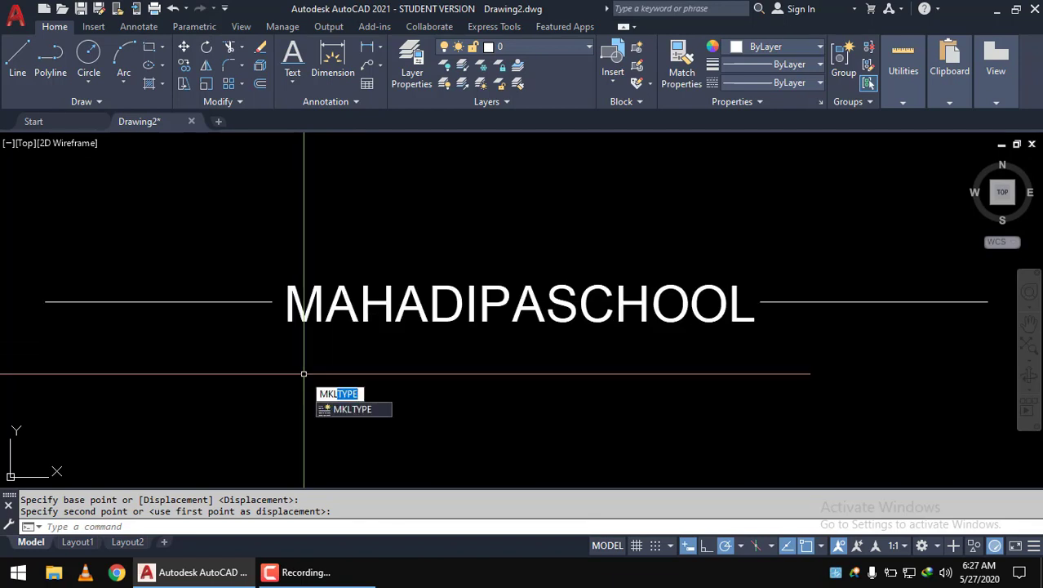
# - Run MKLTYPE and save the linetype file as MDS 2 in the LINETYPE folder
pyautogui.press('Return')
pyautogui.write('MDS 2')
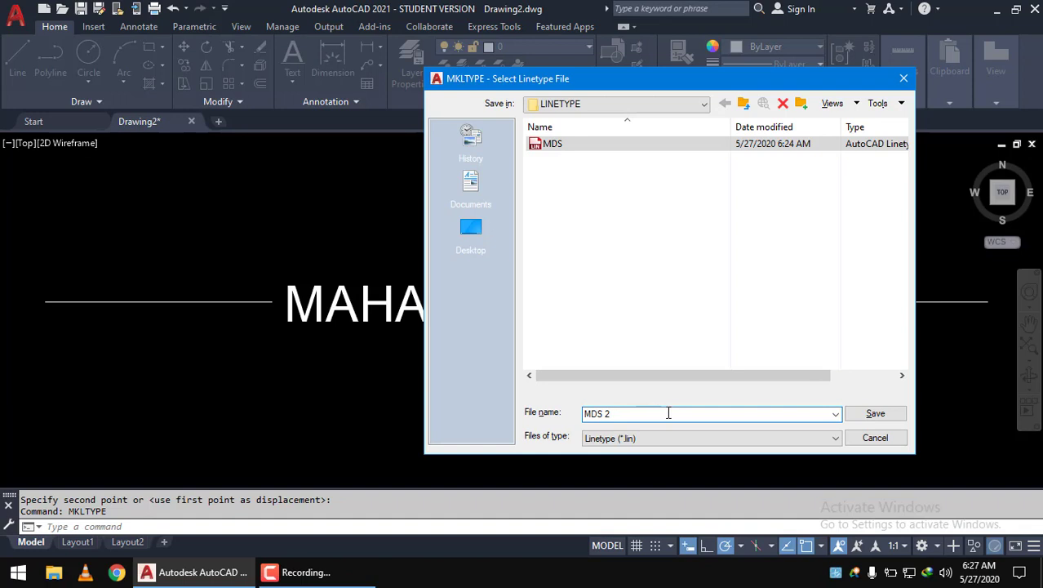
pyautogui.click(875, 415)
pyautogui.write('MDS2')
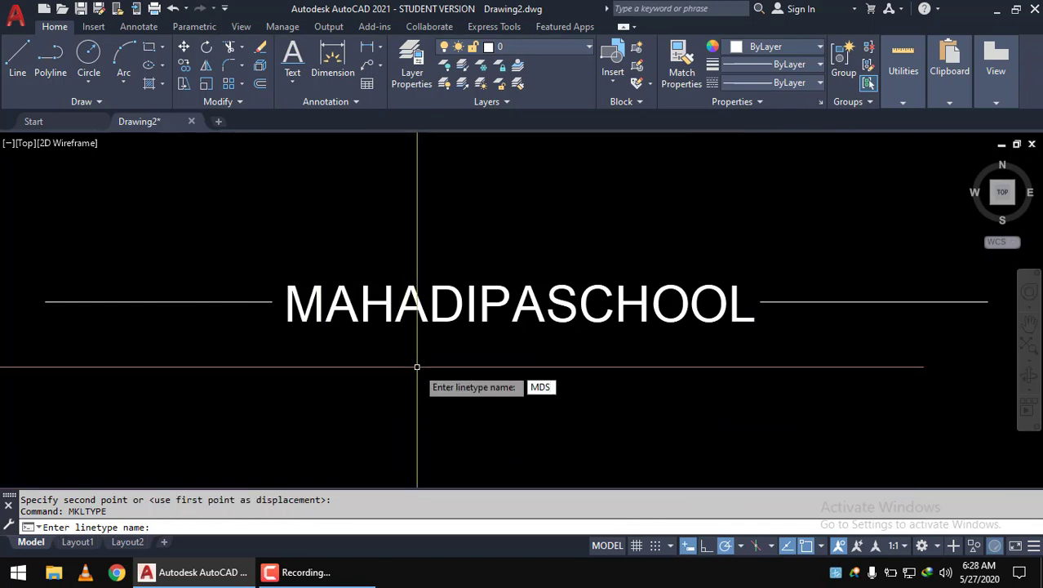
# - Name the linetype MDS2, describe it as MAHADIPA SCHOOL, and pick its start and end points
pyautogui.press('Return')
pyautogui.write('MAHADIPA SCHOOL')
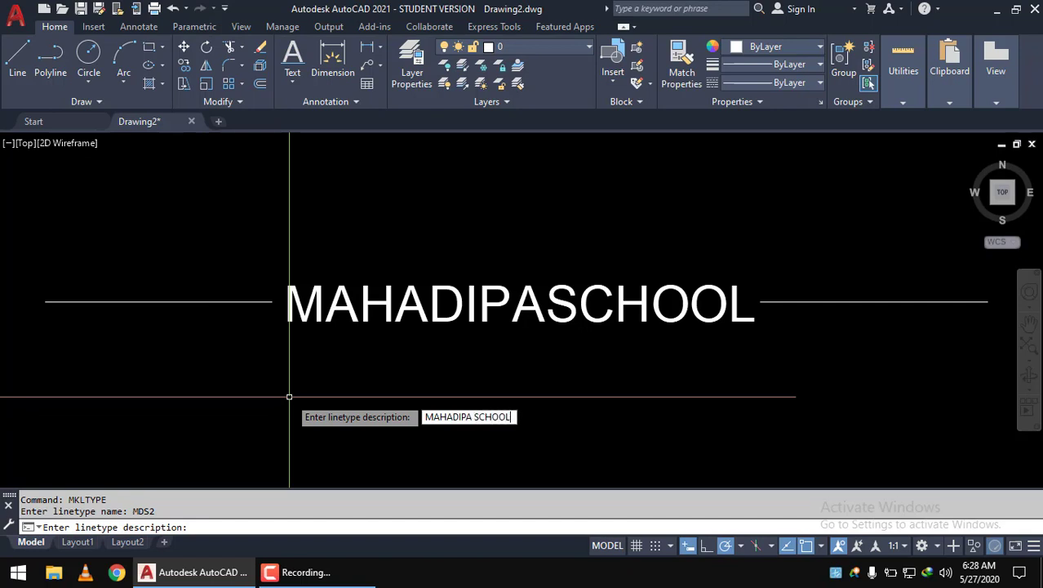
pyautogui.press('Return')
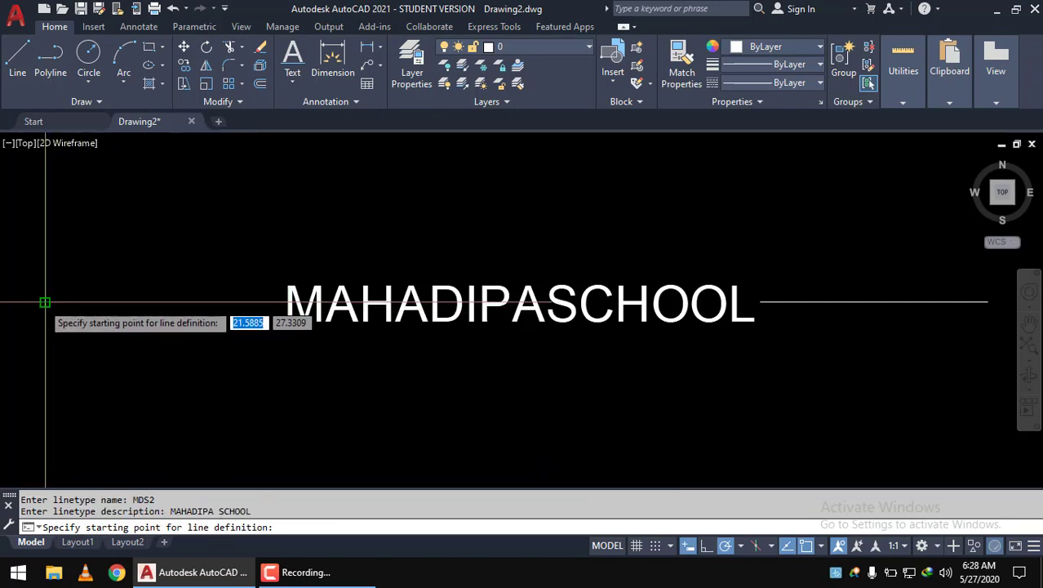
pyautogui.click(45, 302)
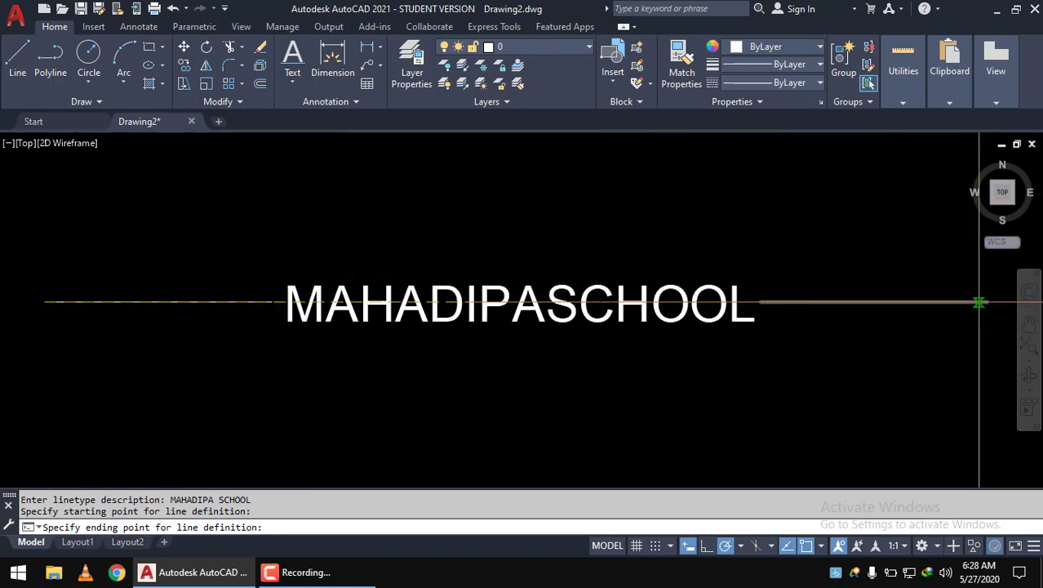
pyautogui.click(987, 302)
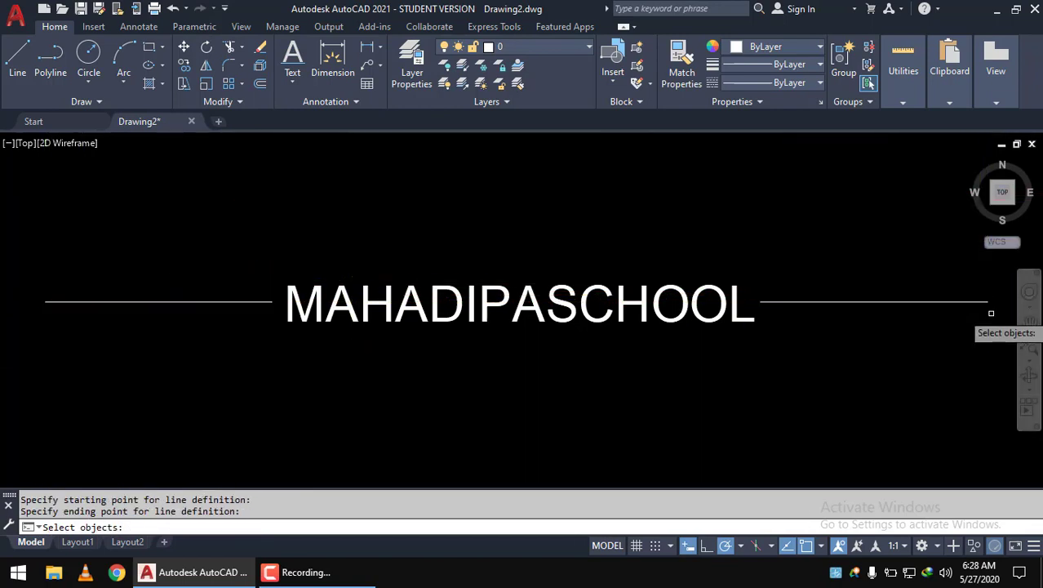
# - Window-select the MAHADIPASCHOOL text and both lines to complete MDS2, then check the linetype list
pyautogui.scroll(-1, 545, 420)
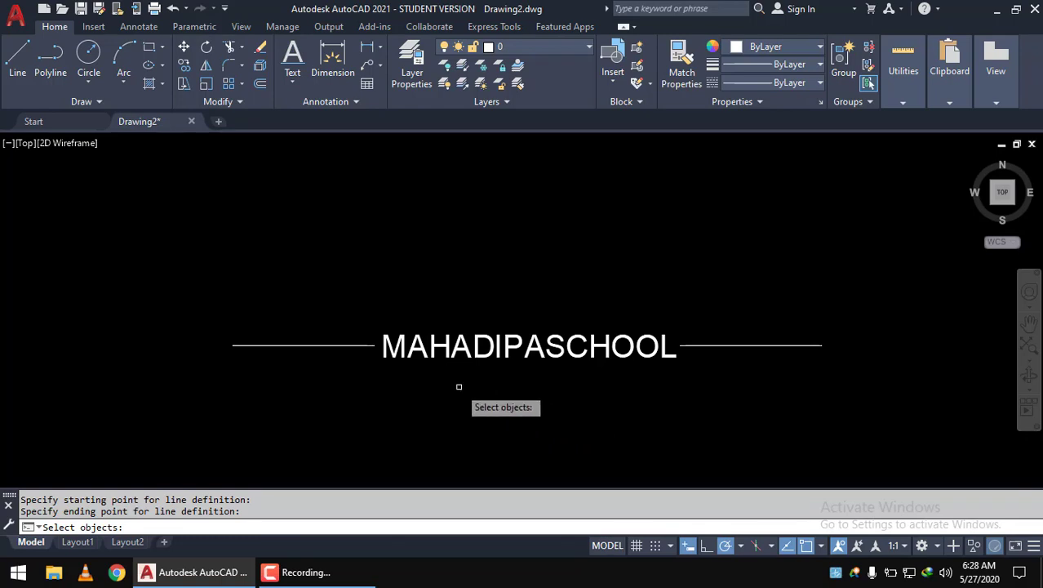
pyautogui.click(190, 248)
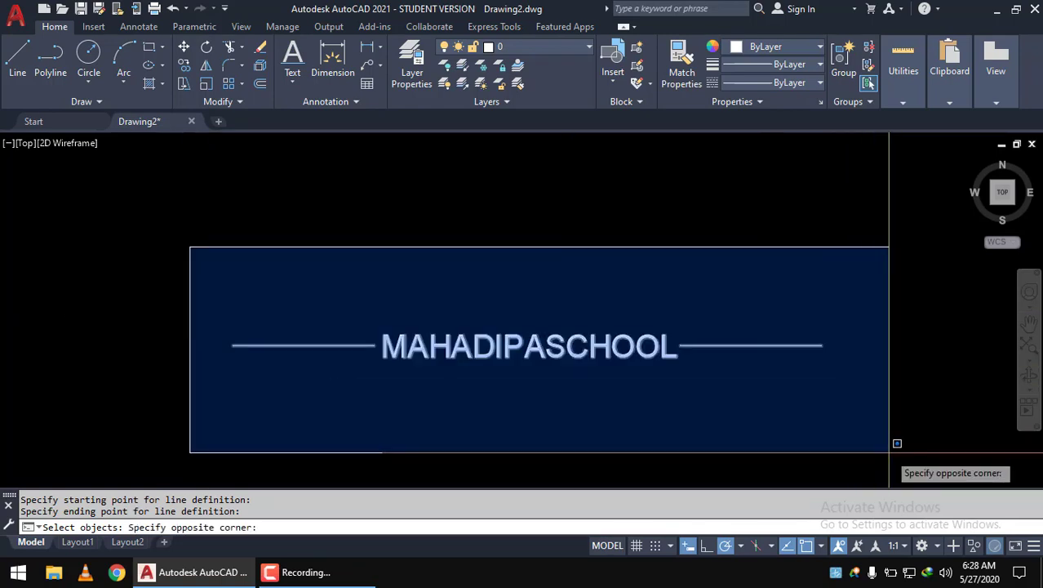
pyautogui.click(889, 451)
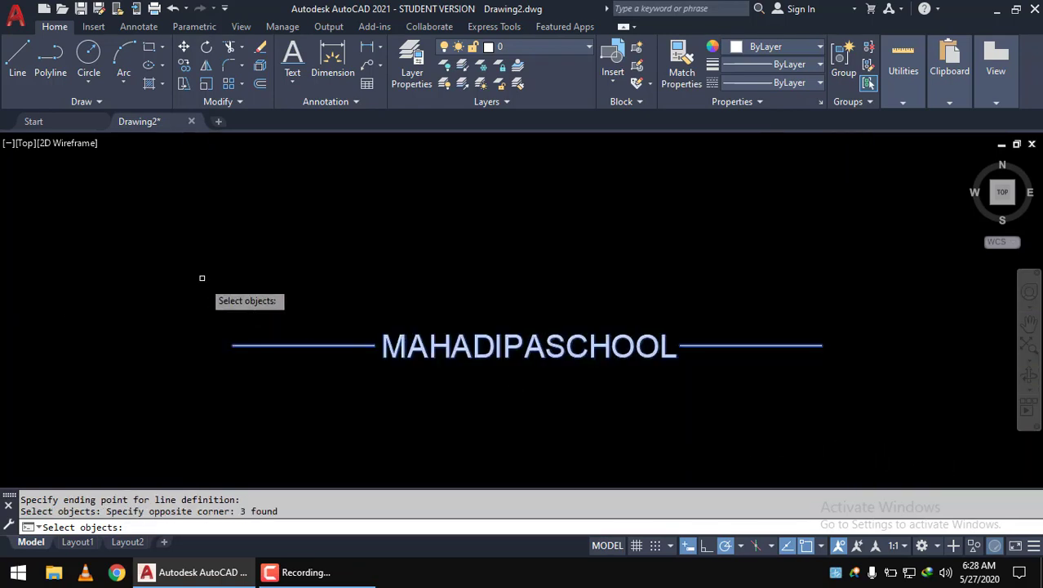
pyautogui.click(182, 245)
pyautogui.click(869, 420)
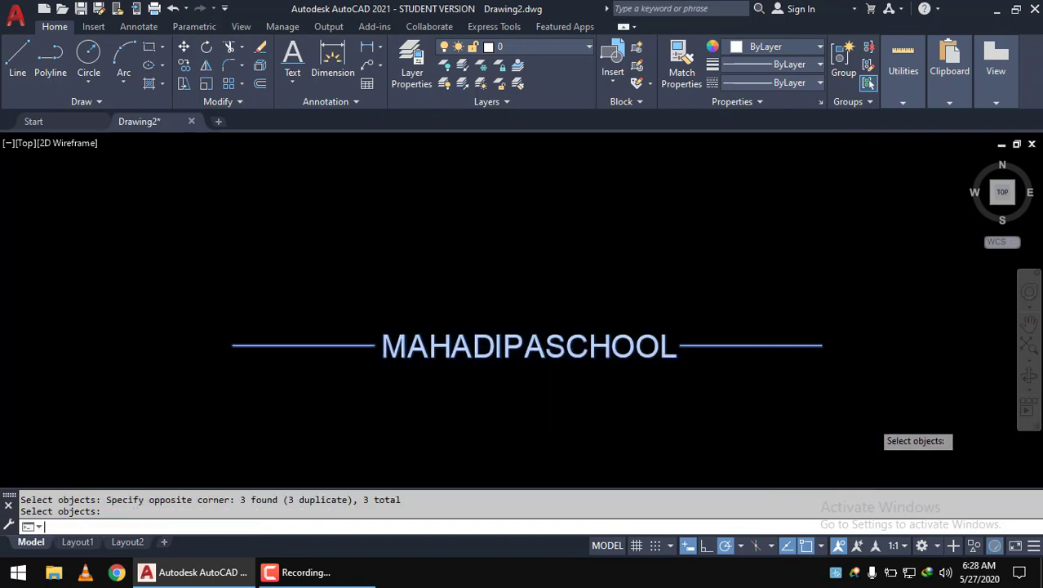
pyautogui.press('Return')
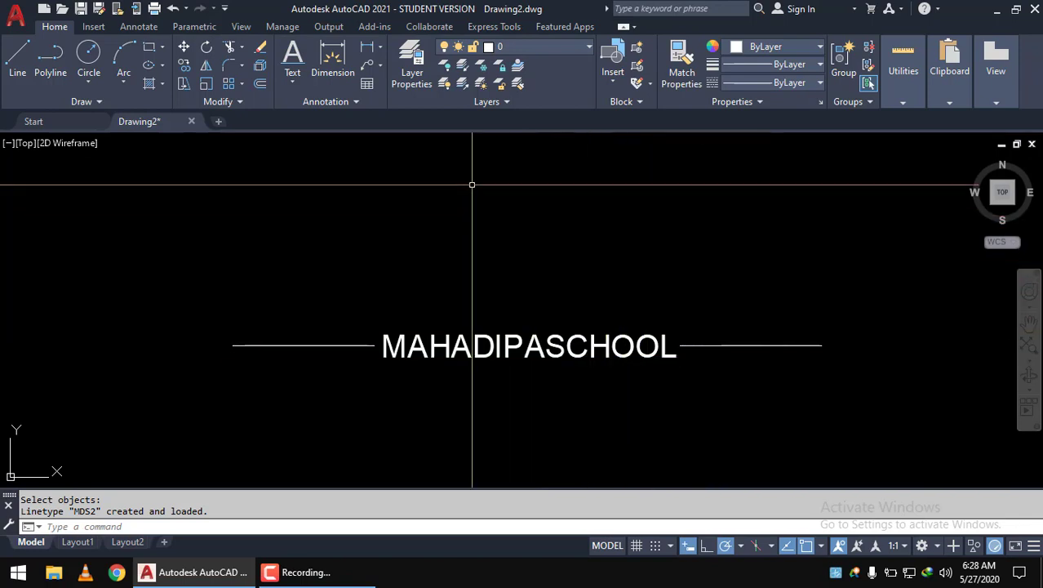
pyautogui.click(807, 83)
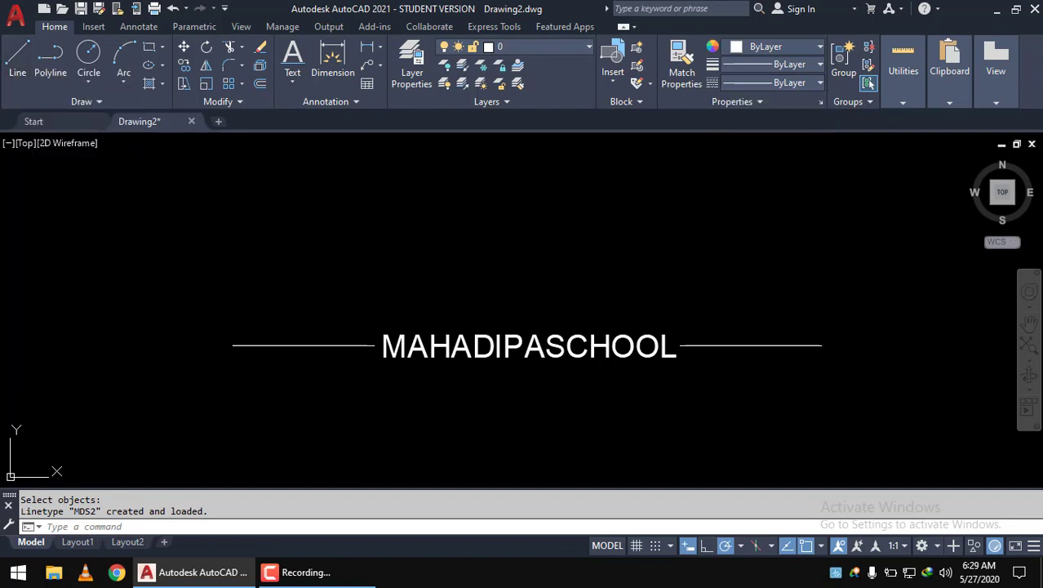
# - Draw a new horizontal line above the sample
pyautogui.scroll(-2, 241, 275)
pyautogui.scroll(-2, 132, 203)
pyautogui.click(17, 57)
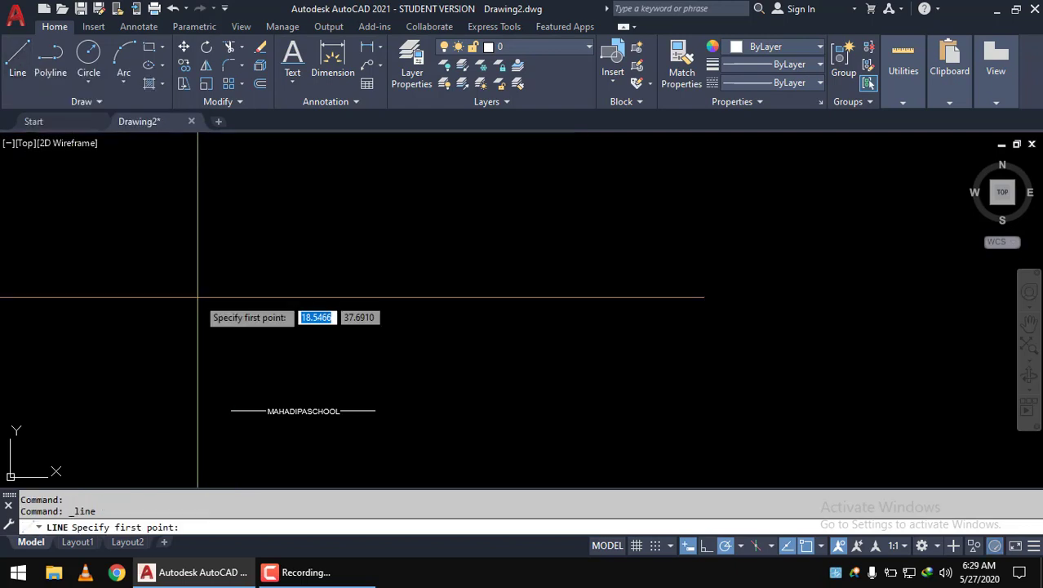
pyautogui.click(172, 261)
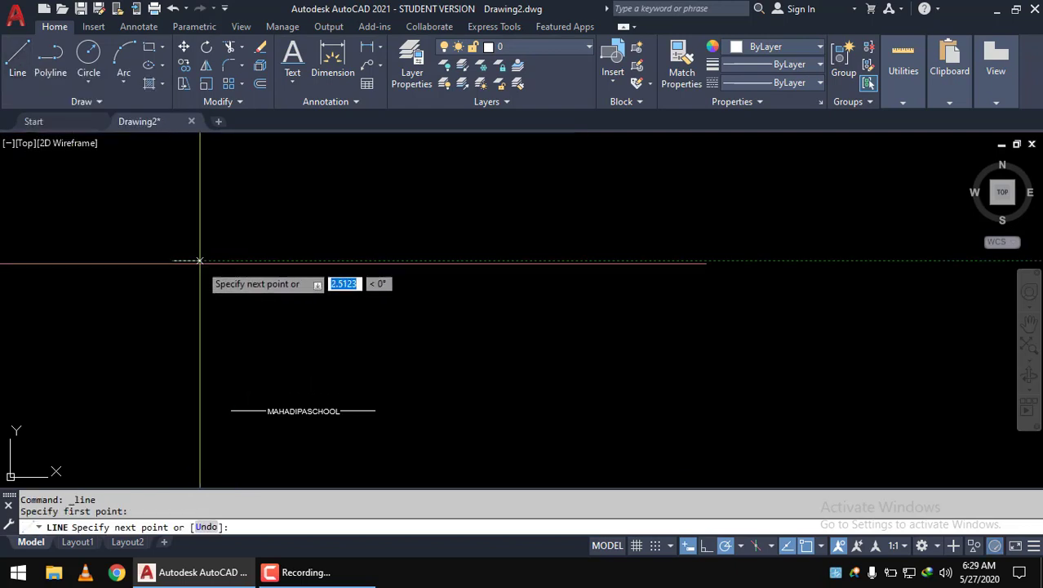
pyautogui.click(662, 260)
pyautogui.rightClick(692, 235)
pyautogui.click(761, 248)
# - Assign the MDS2 linetype to the new line so MAHADIPASCHOOL repeats along it
pyautogui.click(647, 283)
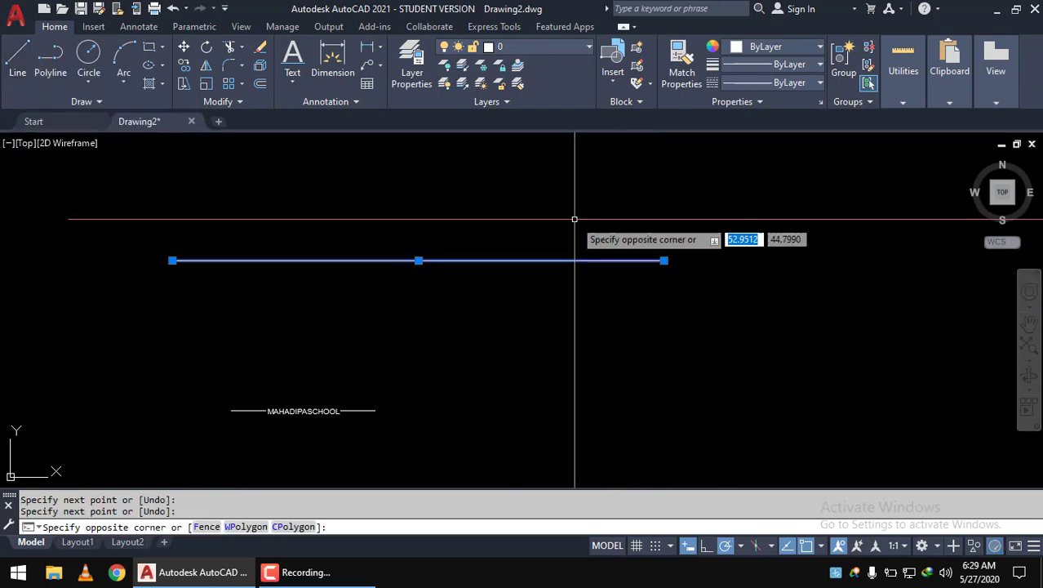
pyautogui.click(576, 217)
pyautogui.click(794, 85)
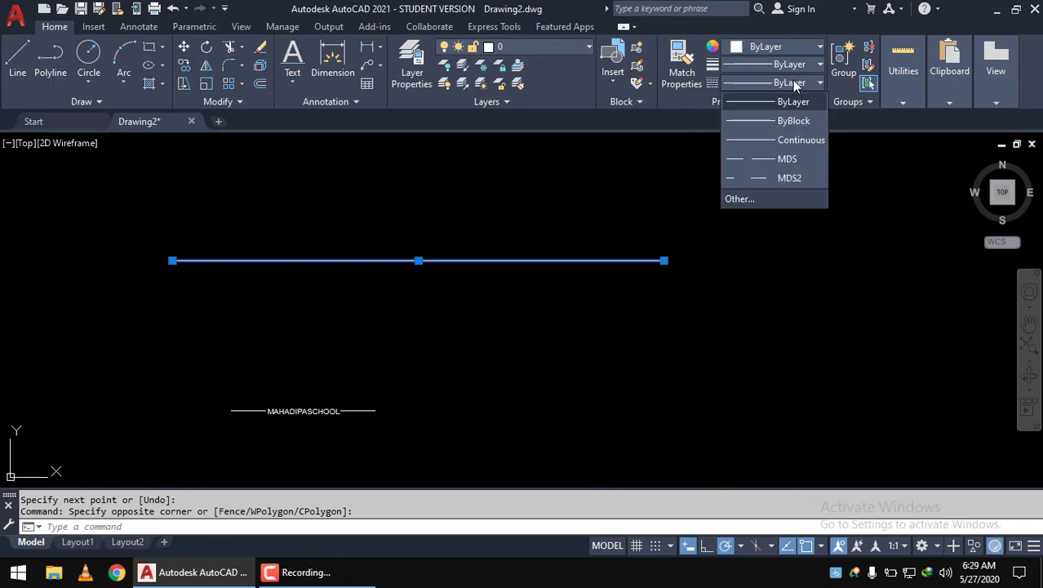
pyautogui.click(790, 179)
pyautogui.scroll(2, 280, 288)
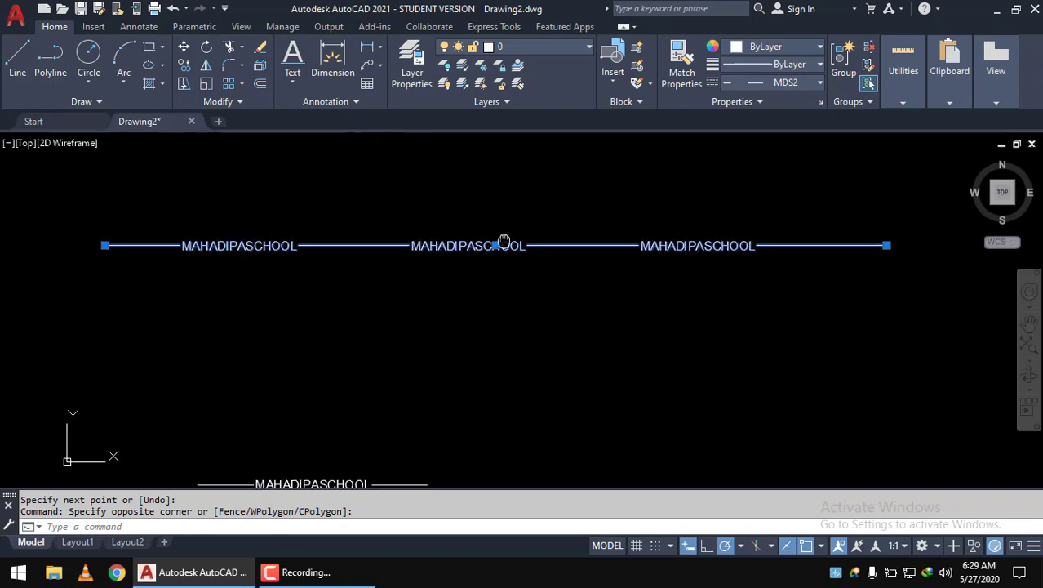
pyautogui.moveTo(490, 239); pyautogui.dragTo(580, 245, button='middle')
pyautogui.press('Escape')
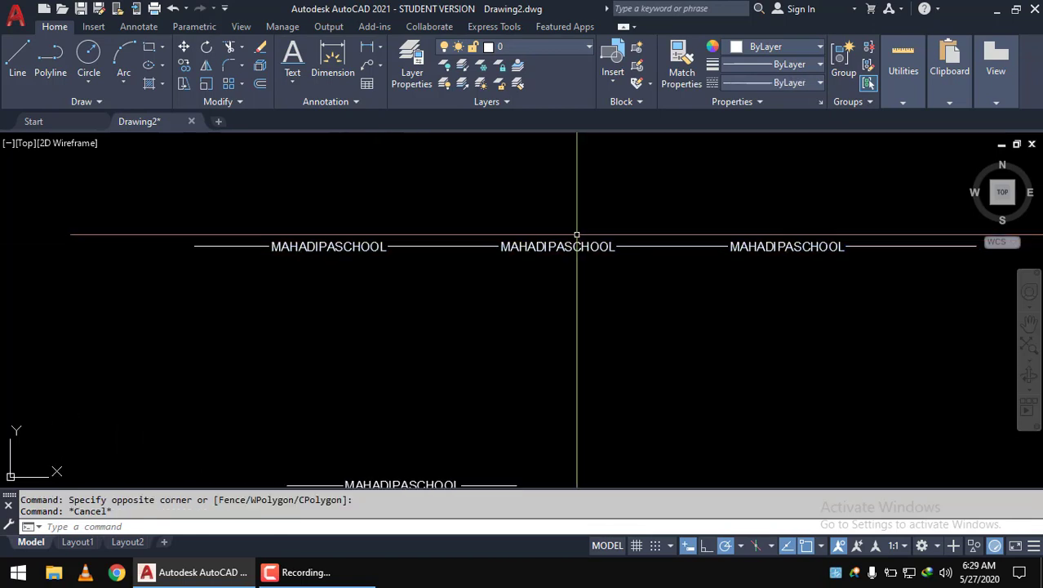
pyautogui.scroll(2, 408, 296)
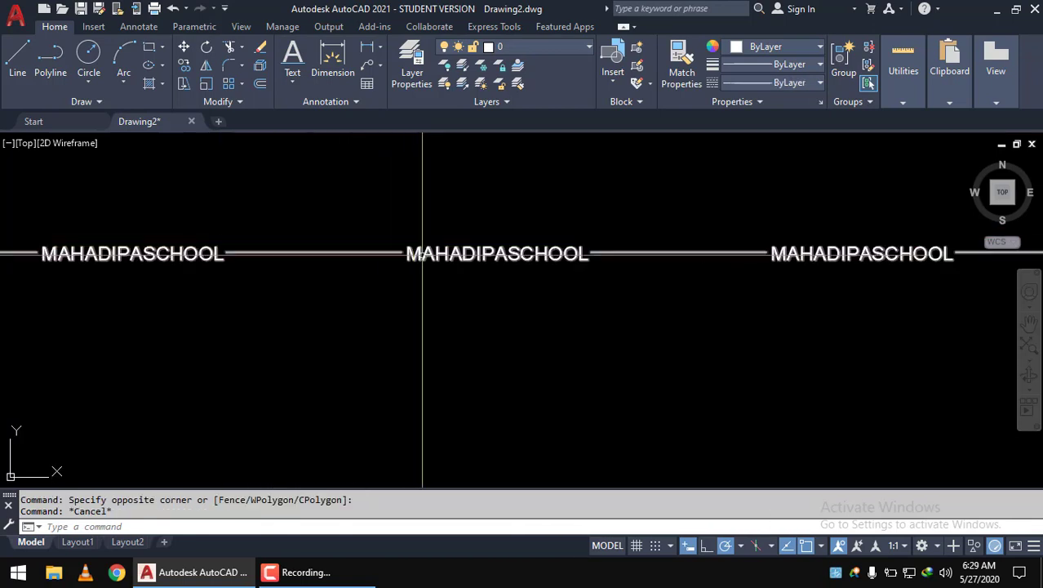
pyautogui.scroll(-2, 456, 284)
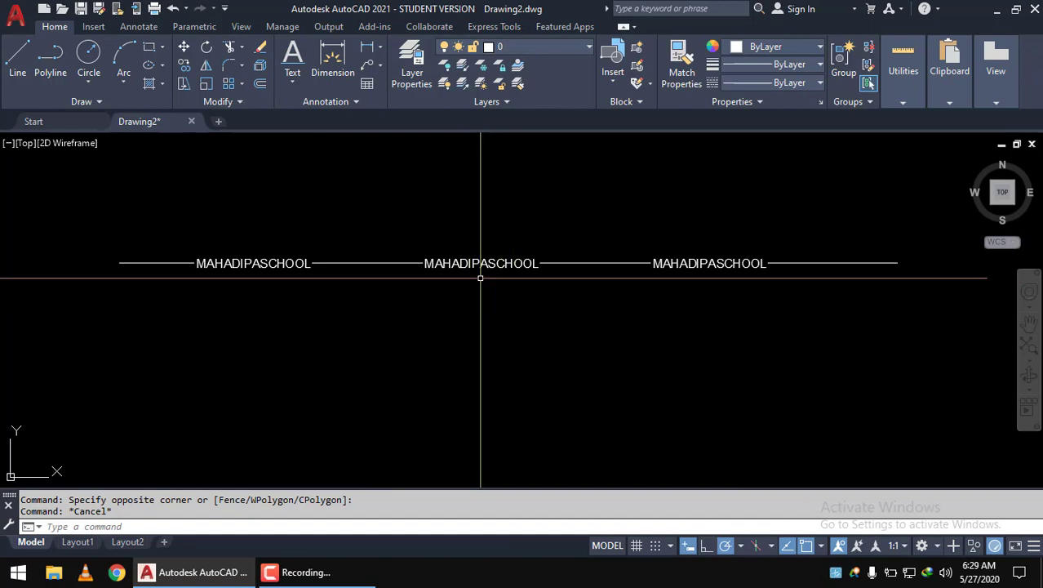
# - Copy the MDS2 line downward into parallel rows stacked beneath it
pyautogui.moveTo(484, 279); pyautogui.dragTo(484, 216)
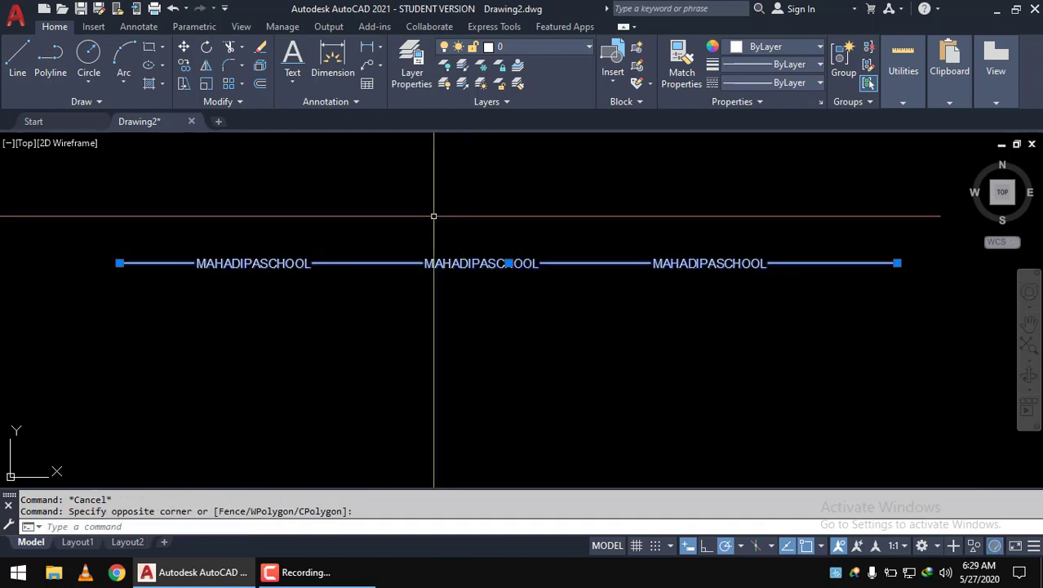
pyautogui.click(185, 66)
pyautogui.click(374, 192)
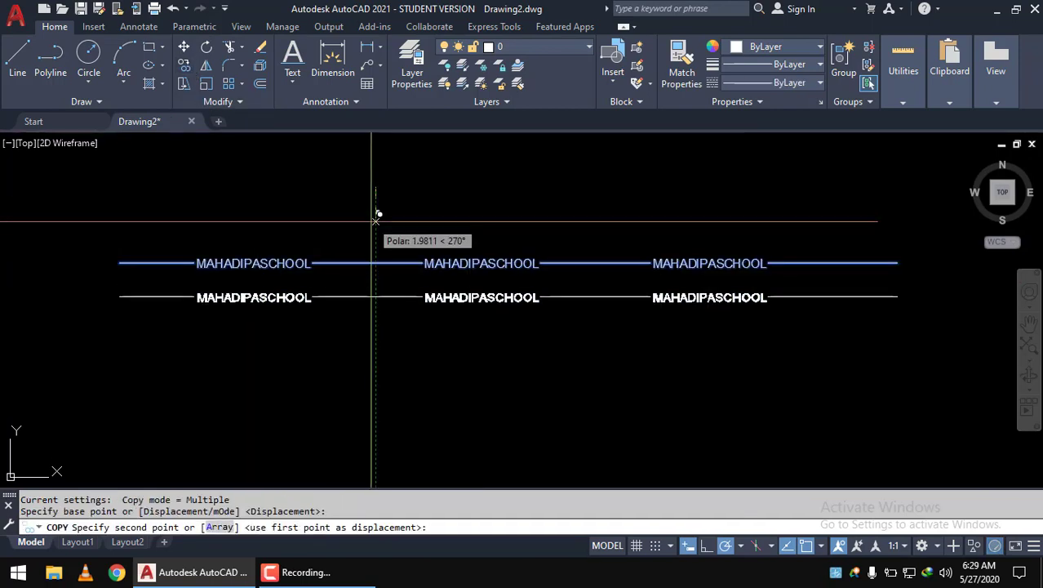
pyautogui.click(375, 242)
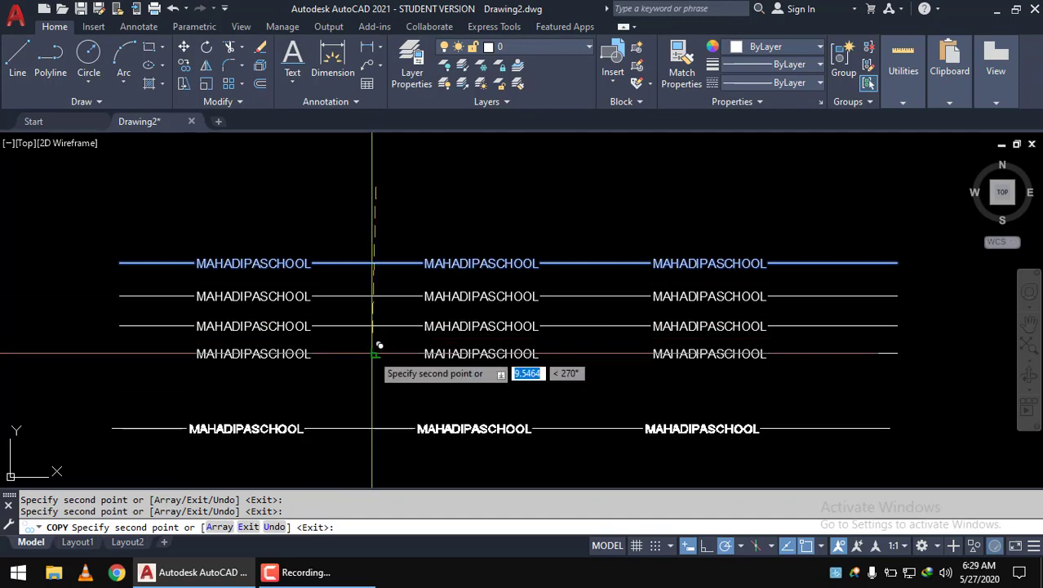
pyautogui.click(375, 277)
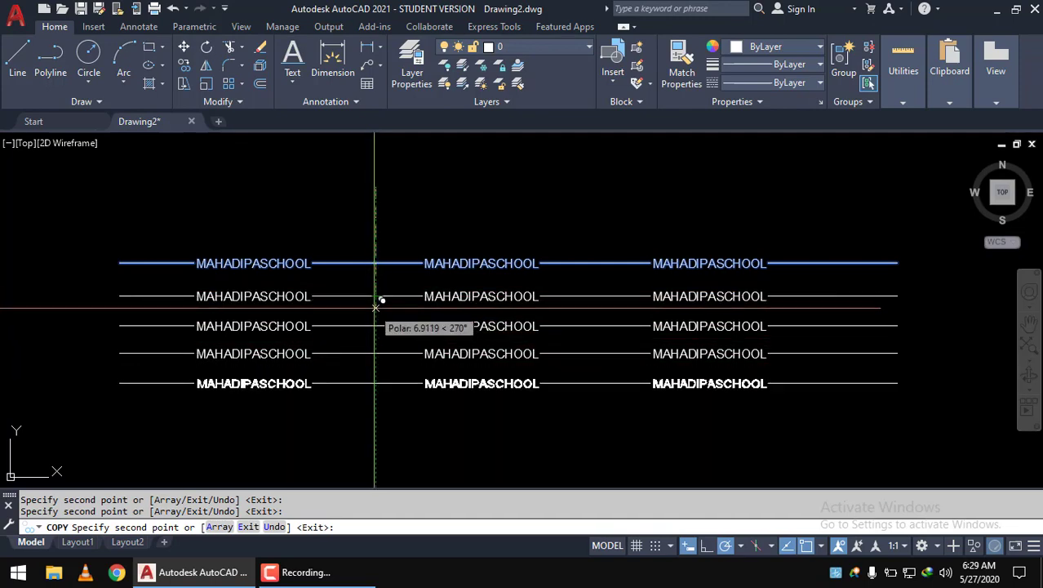
pyautogui.click(376, 308)
pyautogui.rightClick(391, 209)
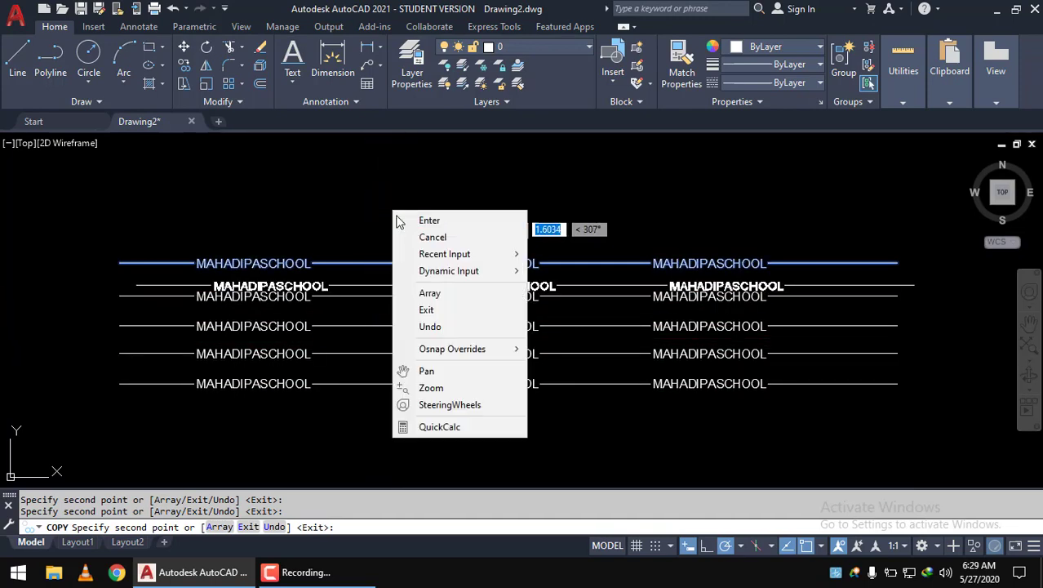
pyautogui.click(426, 218)
pyautogui.click(465, 295)
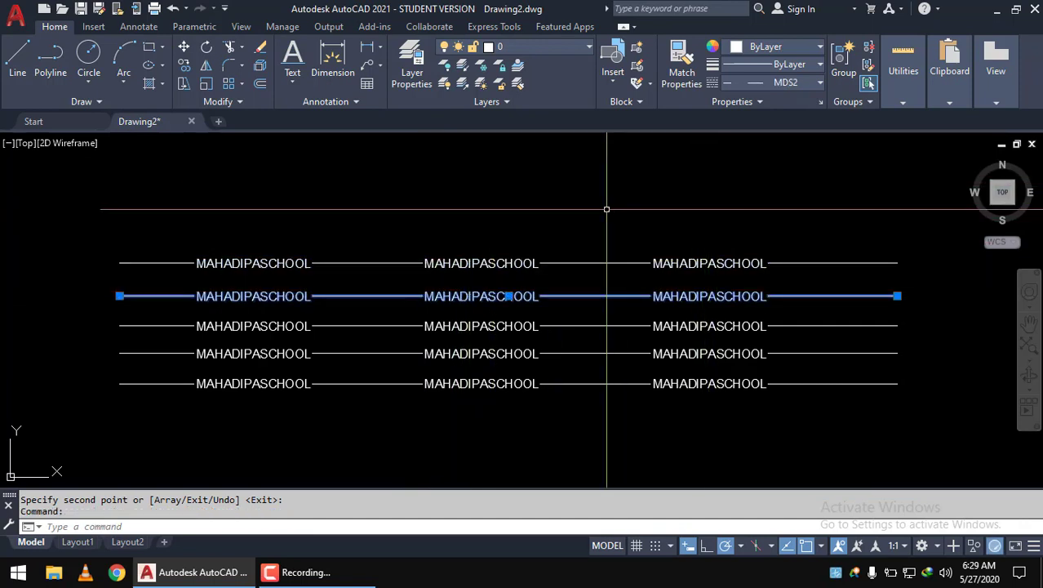
pyautogui.write('PR')
# - Set the second line's linetype scale to 2 in Properties
pyautogui.press('Return')
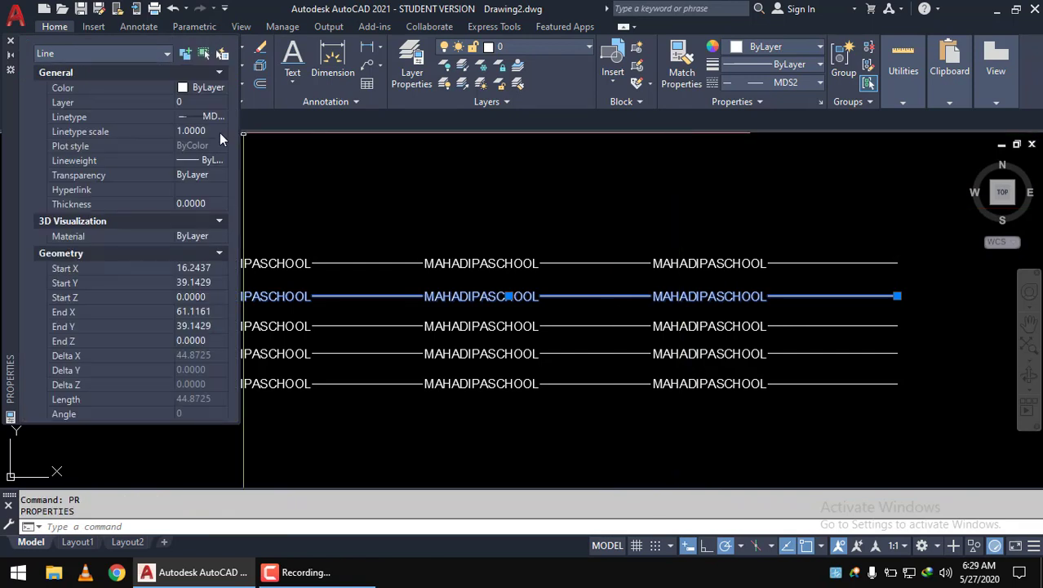
pyautogui.click(219, 131)
pyautogui.write('2')
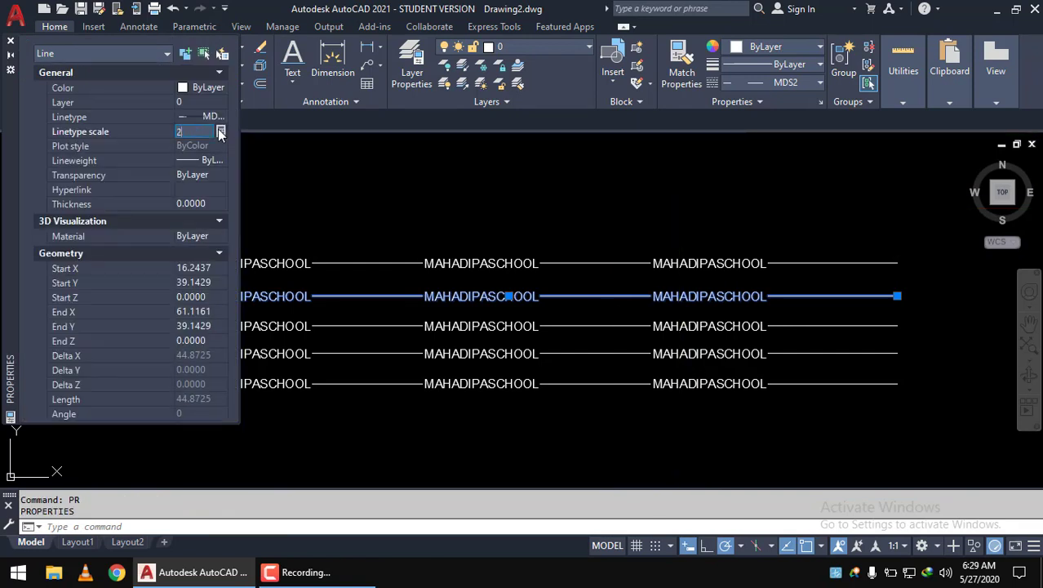
pyautogui.press('Return')
pyautogui.scroll(-2, 529, 224)
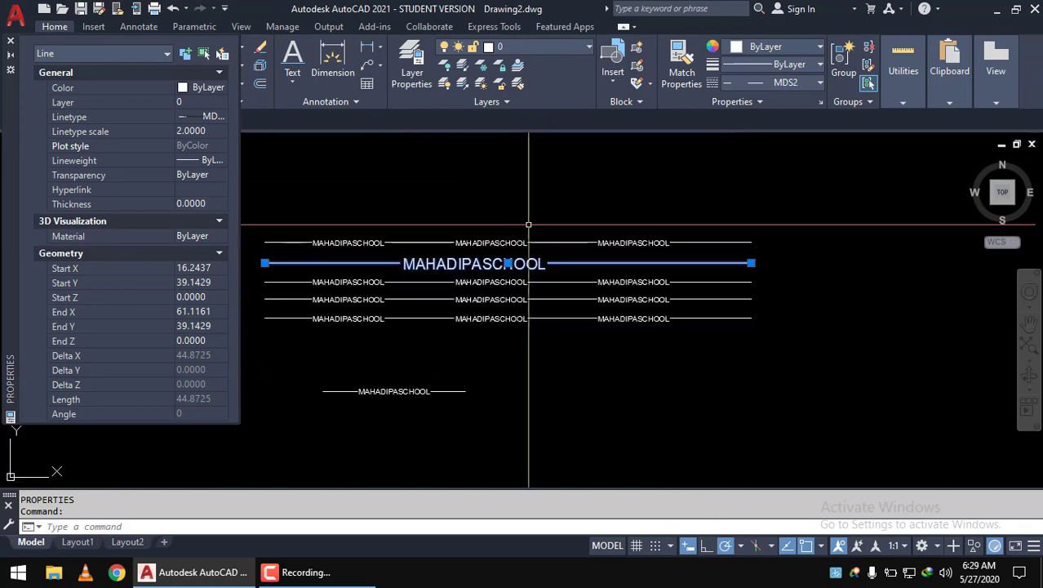
pyautogui.moveTo(529, 224); pyautogui.dragTo(624, 228, button='middle')
pyautogui.press('Escape')
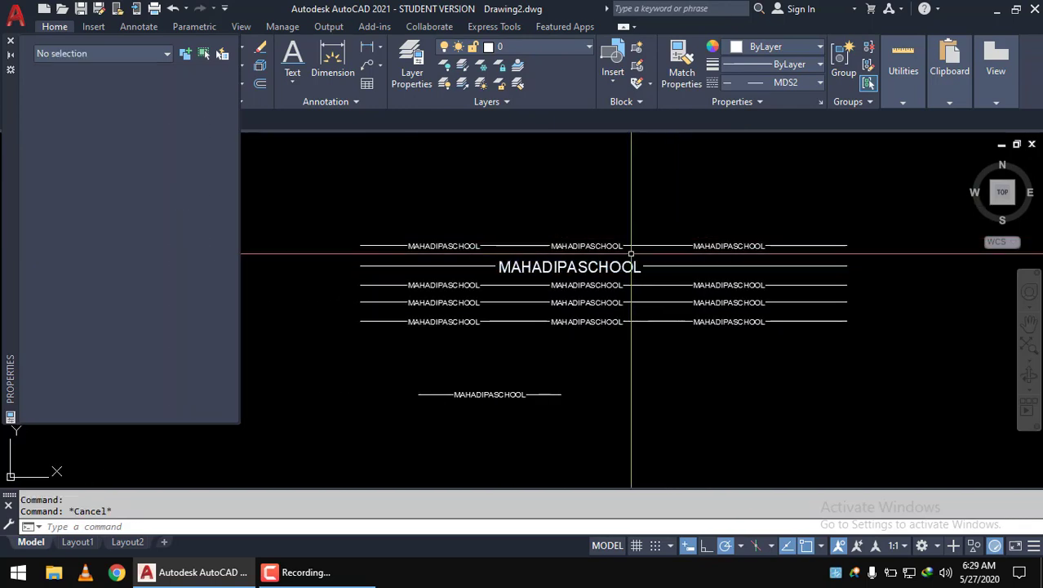
pyautogui.scroll(2, 580, 271)
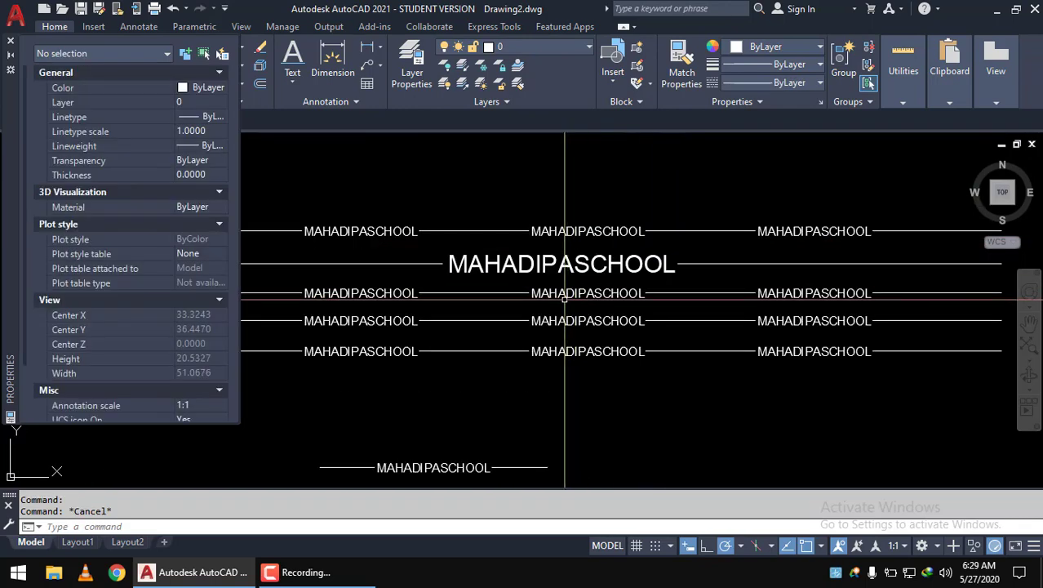
# - Set the third and fourth lines' linetype scales to 0.1 and 0.5
pyautogui.click(567, 294)
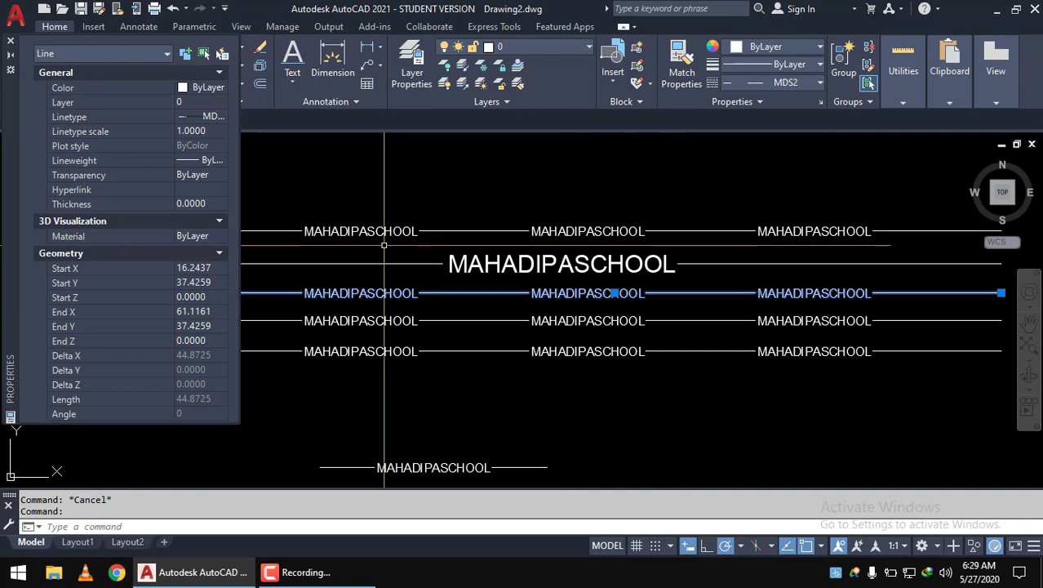
pyautogui.click(217, 134)
pyautogui.write('0.1000')
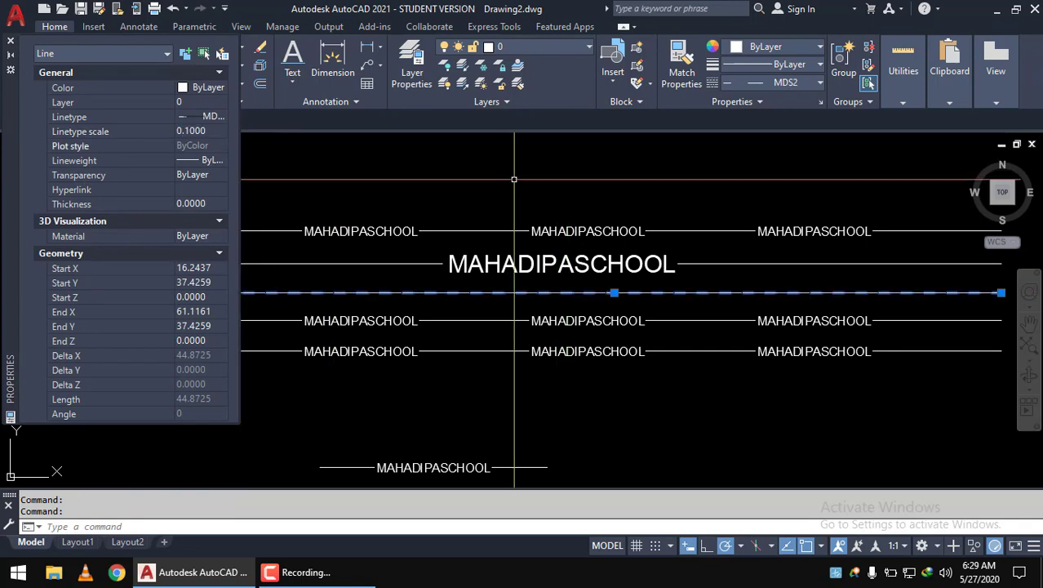
pyautogui.press('Escape')
pyautogui.scroll(3, 522, 320)
pyautogui.scroll(-4, 598, 323)
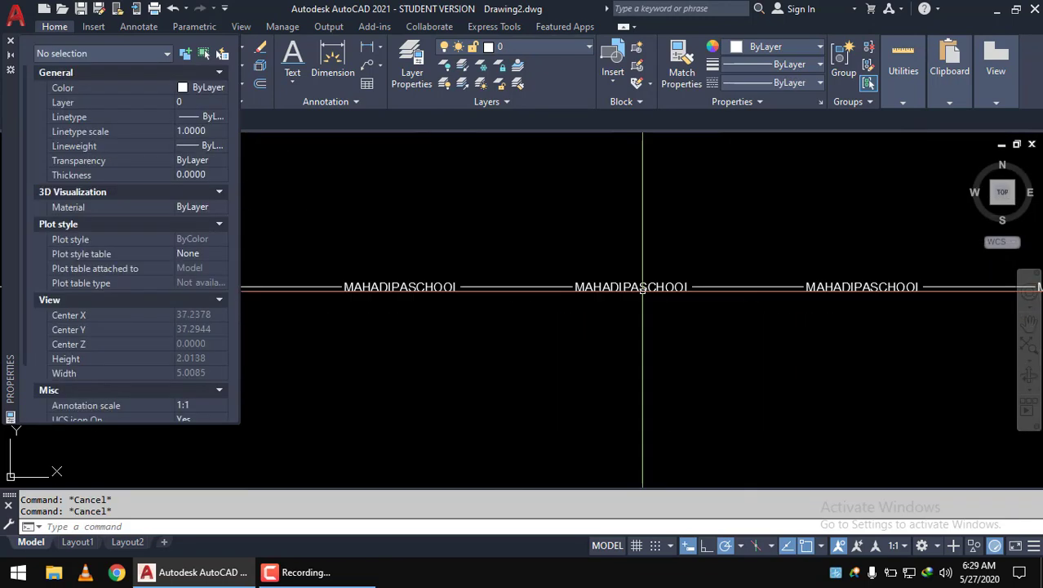
pyautogui.scroll(1, 624, 330)
pyautogui.scroll(1, 619, 331)
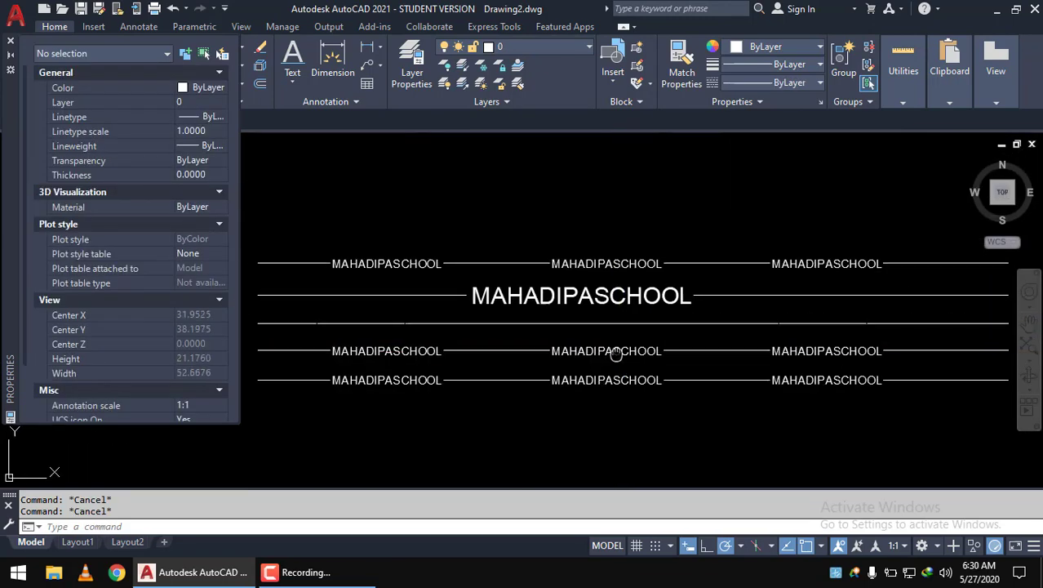
pyautogui.click(586, 354)
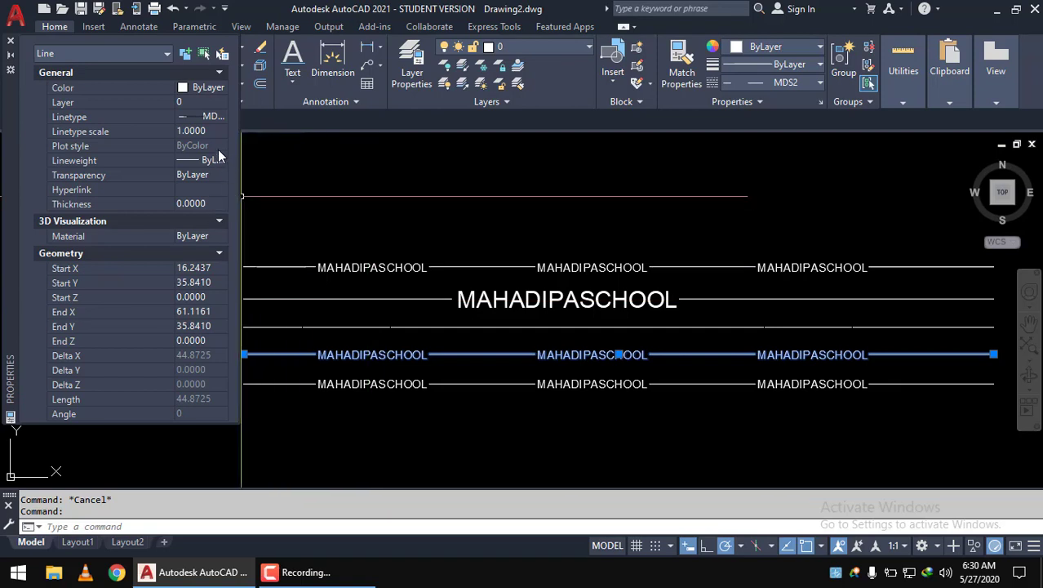
pyautogui.click(200, 131)
pyautogui.write('0.5')
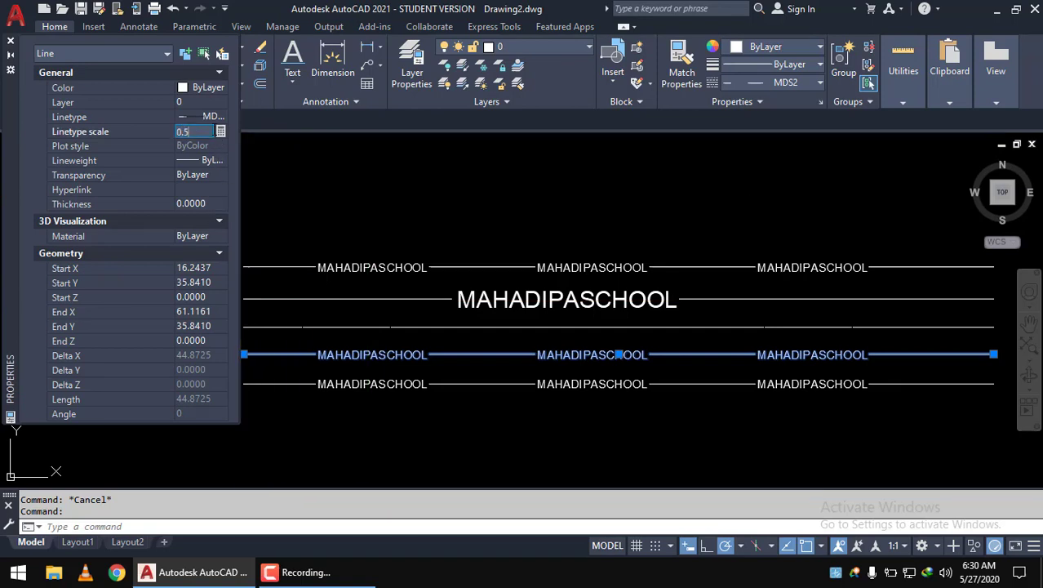
pyautogui.press('Return')
pyautogui.press('Escape')
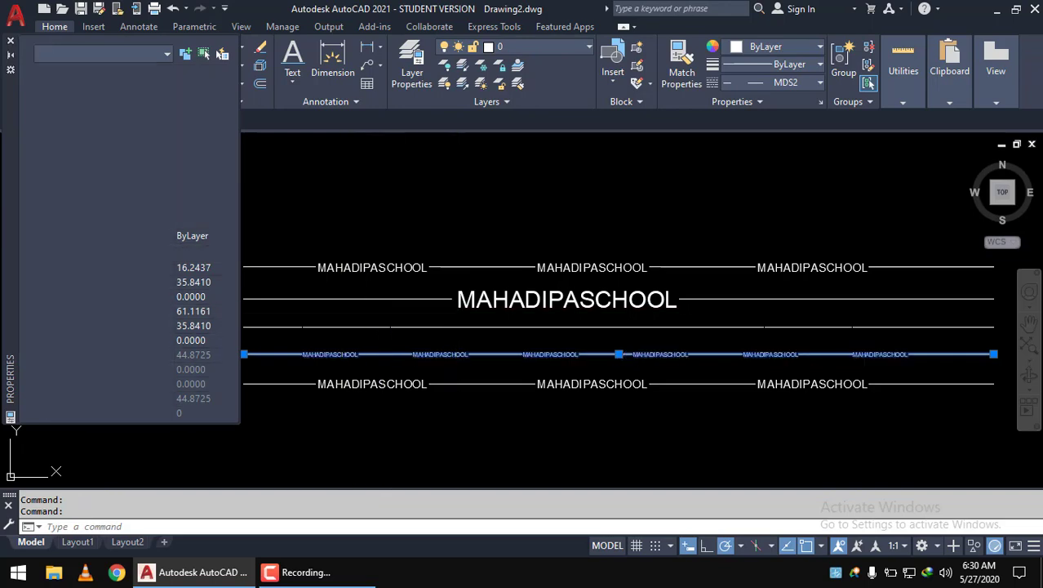
# - Set the bottom line's linetype scale to 2
pyautogui.moveTo(565, 386); pyautogui.dragTo(486, 379, button='middle')
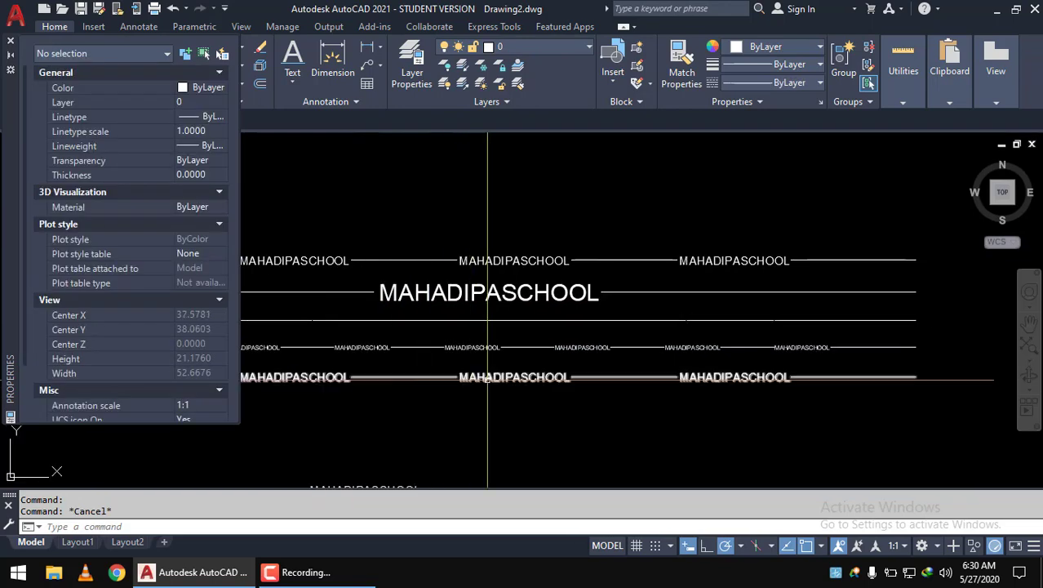
pyautogui.click(500, 377)
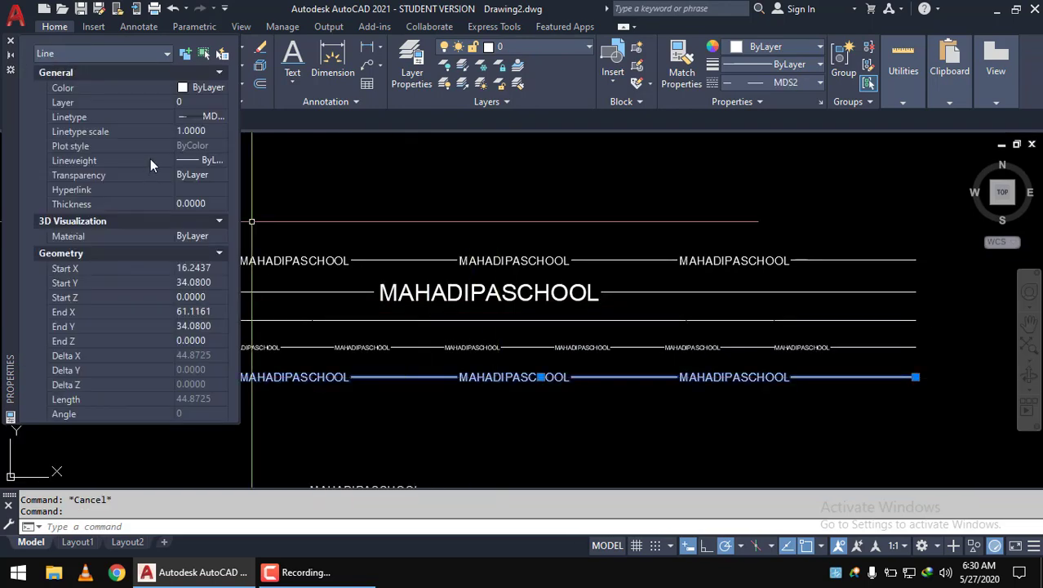
pyautogui.click(210, 132)
pyautogui.write('2.0000')
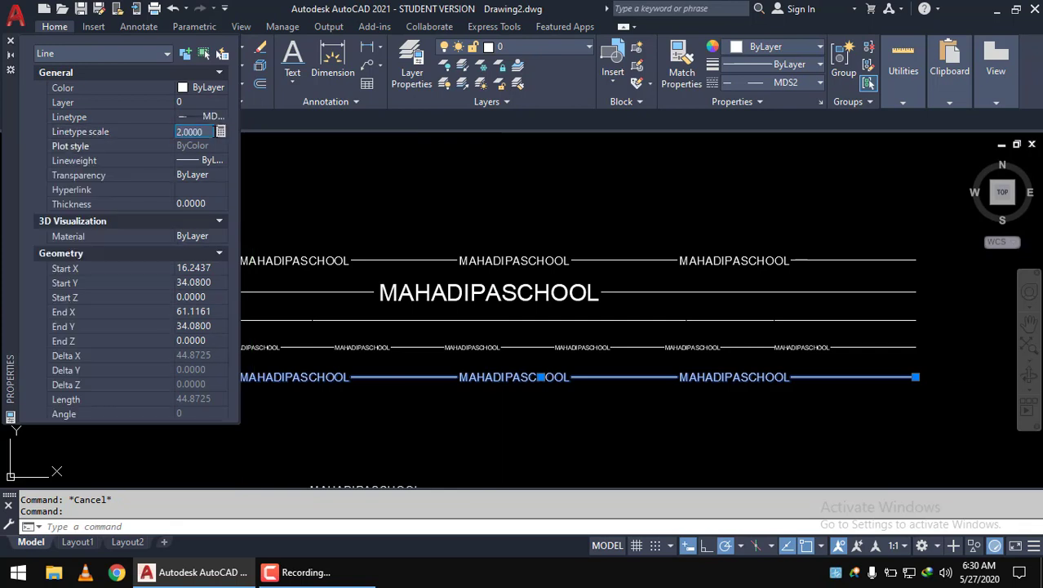
pyautogui.press('Return')
pyautogui.press('Escape')
pyautogui.scroll(-2, 655, 284)
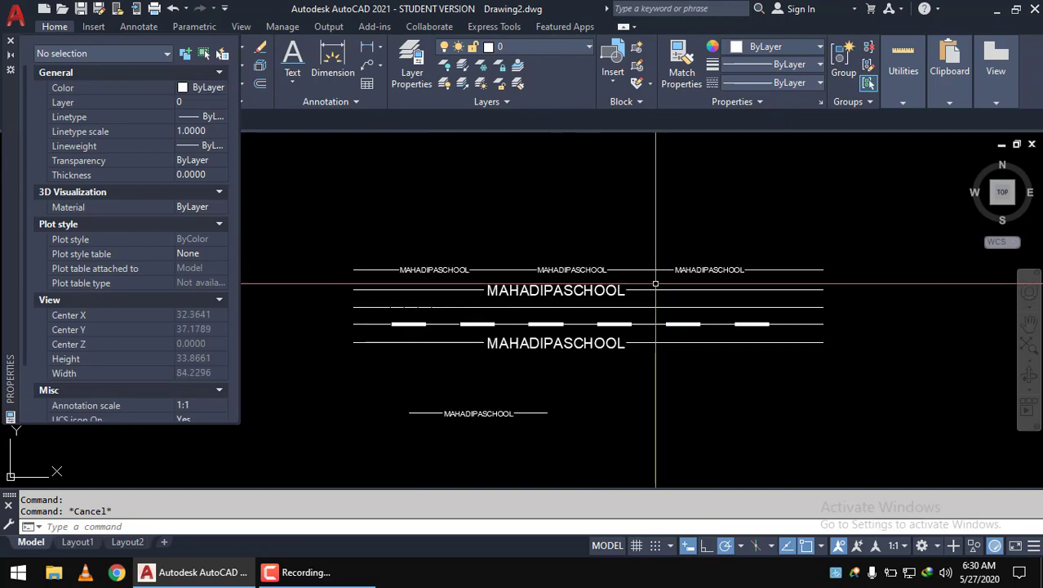
pyautogui.scroll(2, 653, 282)
pyautogui.scroll(1, 636, 269)
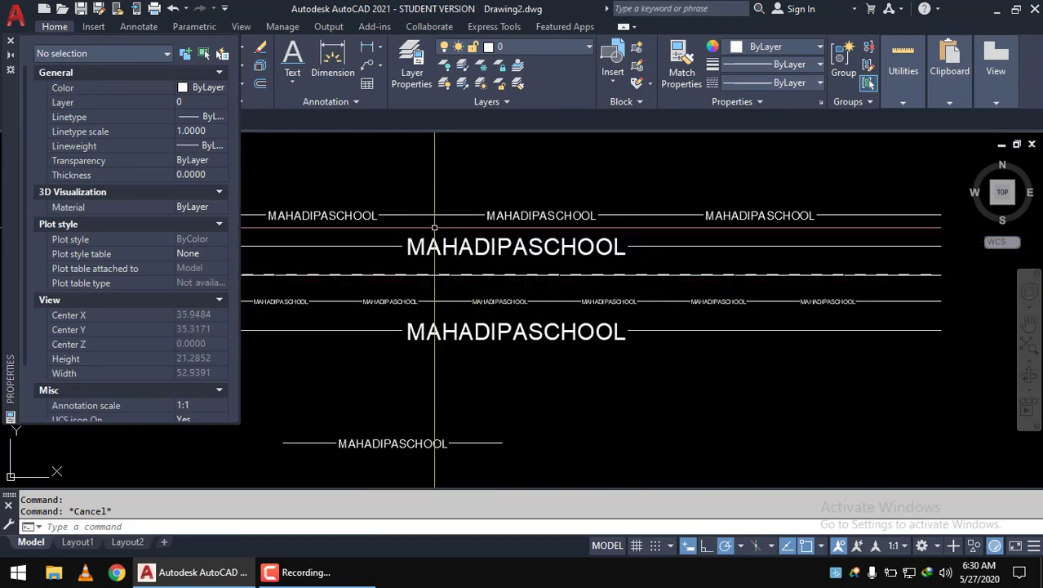
# - Close the Properties panel and delete the leftover MAHADIPASCHOOL sample text and line
pyautogui.click(11, 46)
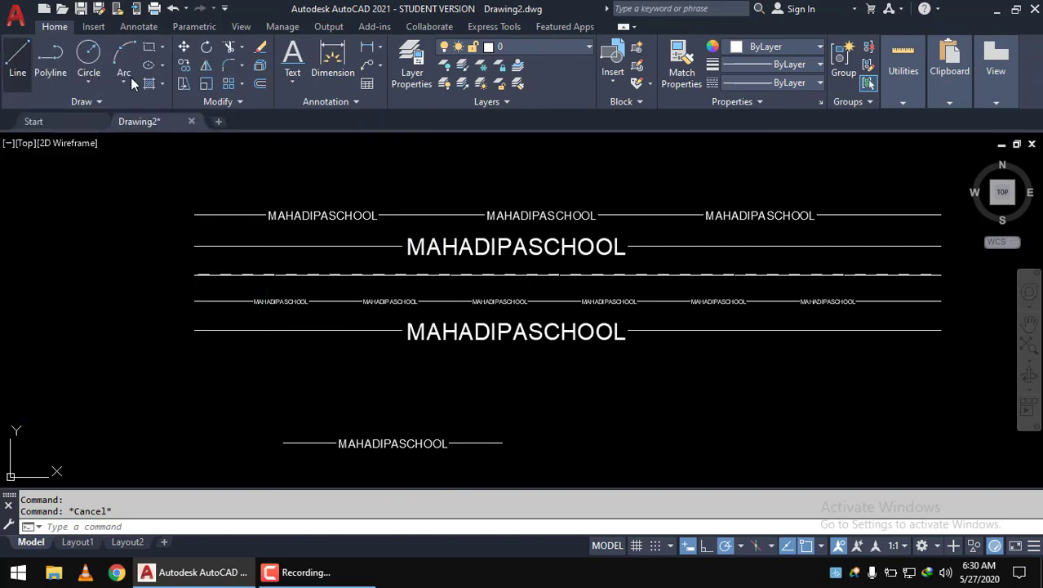
pyautogui.moveTo(624, 299)
pyautogui.mouseDown(button='middle')
pyautogui.moveTo(478, 303)
pyautogui.moveTo(518, 305)
pyautogui.moveTo(477, 294)
pyautogui.mouseUp(button='middle')
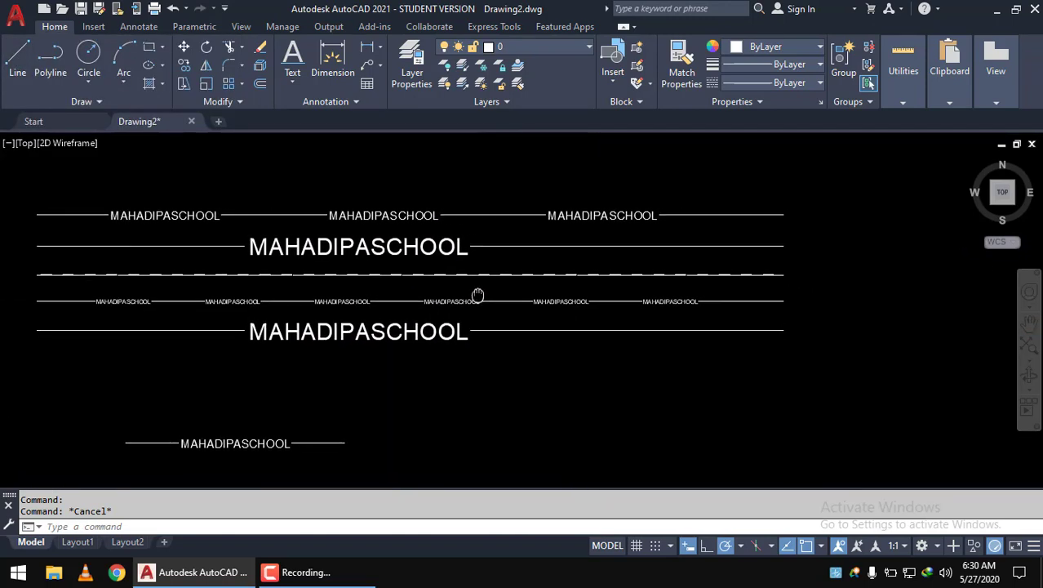
pyautogui.click(697, 486)
pyautogui.click(190, 418)
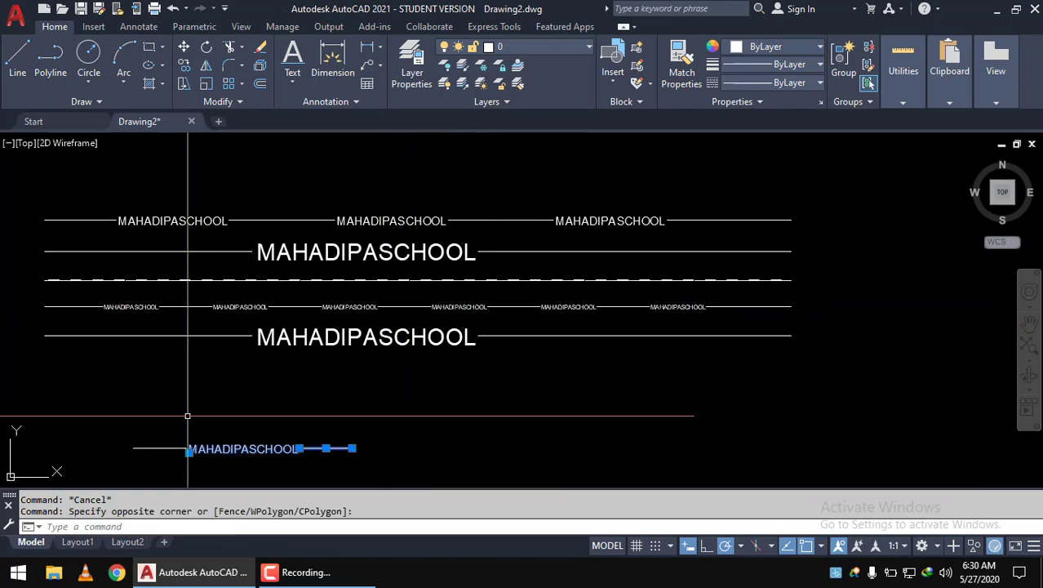
pyautogui.press('Delete')
# - Delete the remaining short bottom segment and fit all five scaled rows in view
pyautogui.scroll(2, 334, 269)
pyautogui.scroll(-2, 251, 415)
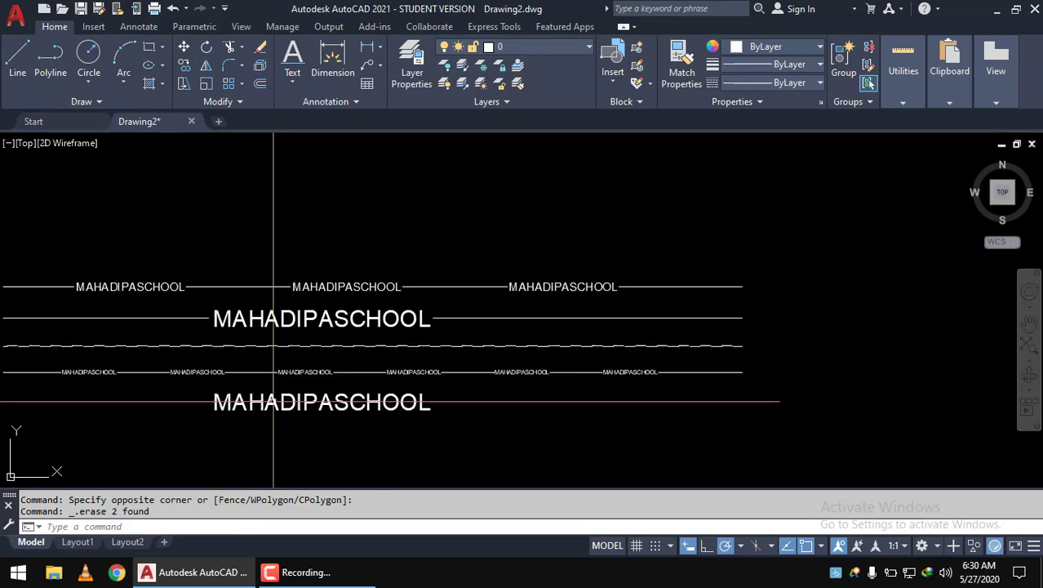
pyautogui.moveTo(335, 396); pyautogui.dragTo(493, 364, button='middle')
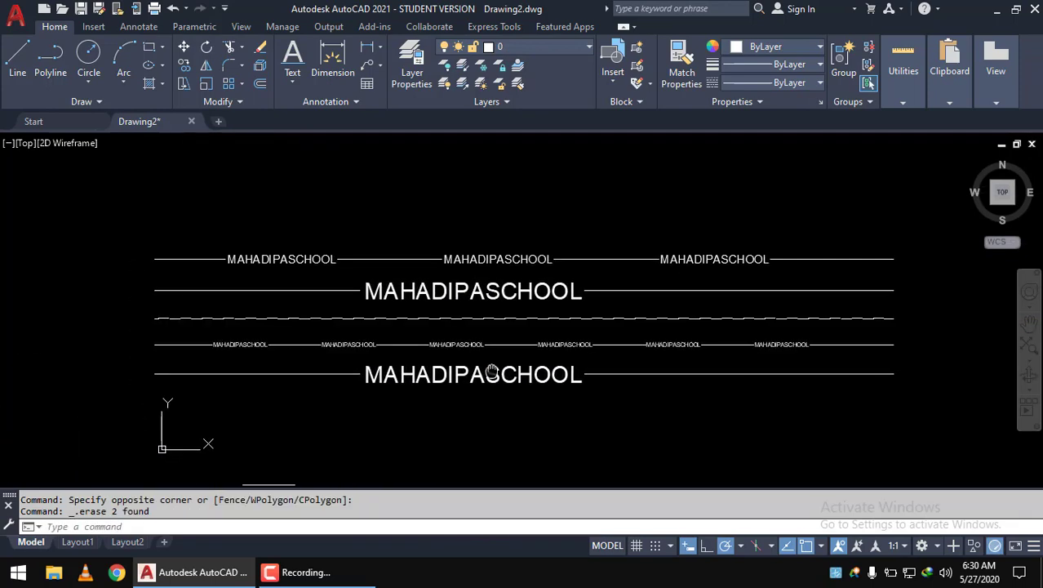
pyautogui.moveTo(384, 432); pyautogui.dragTo(380, 399, button='middle')
pyautogui.click(396, 451)
pyautogui.click(201, 390)
pyautogui.press('Delete')
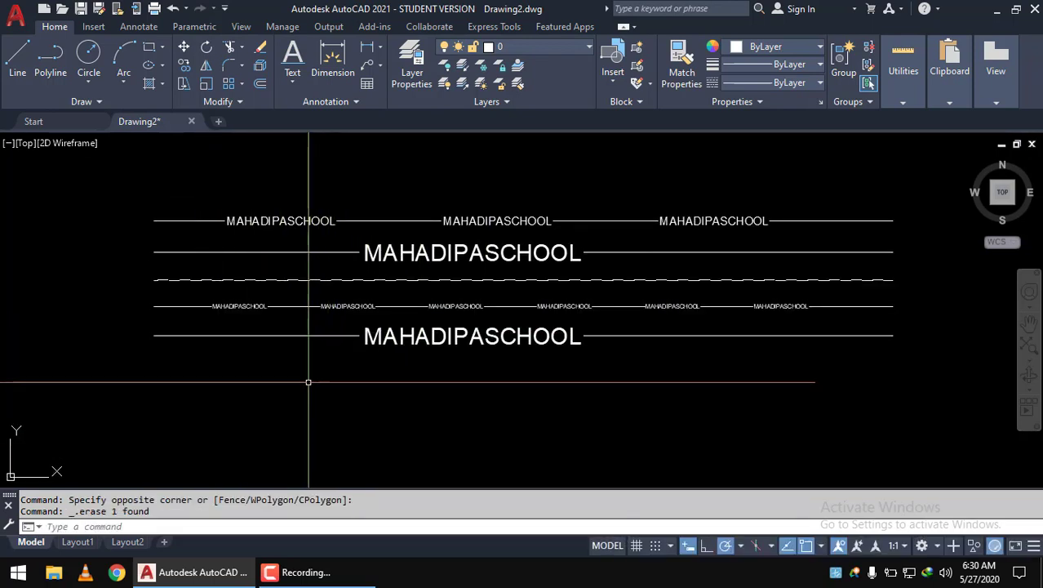
pyautogui.scroll(2, 361, 348)
pyautogui.moveTo(361, 361); pyautogui.dragTo(362, 416, button='middle')
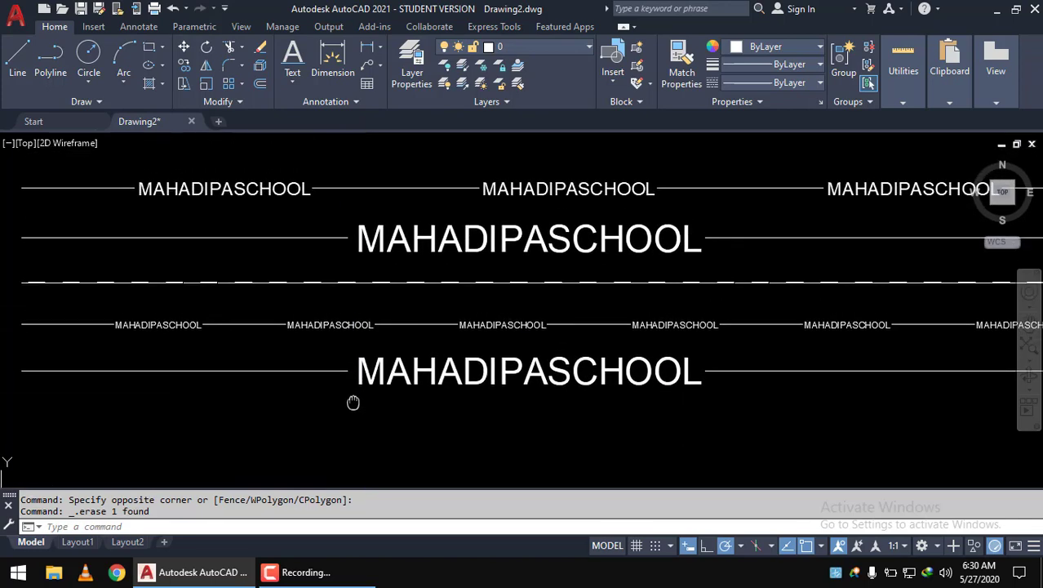
pyautogui.scroll(-2, 406, 416)
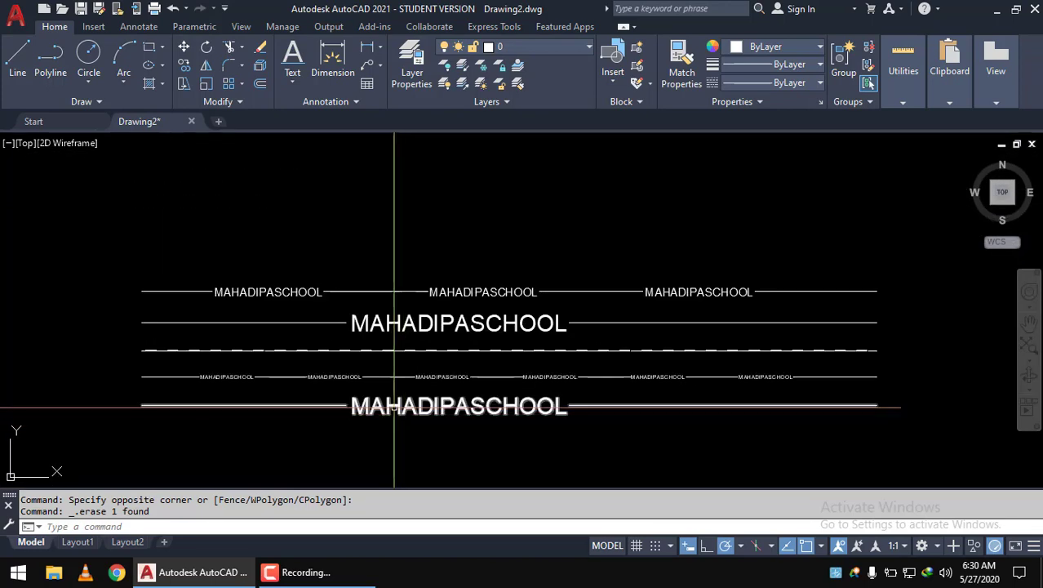
pyautogui.moveTo(511, 372); pyautogui.dragTo(487, 331, button='middle')
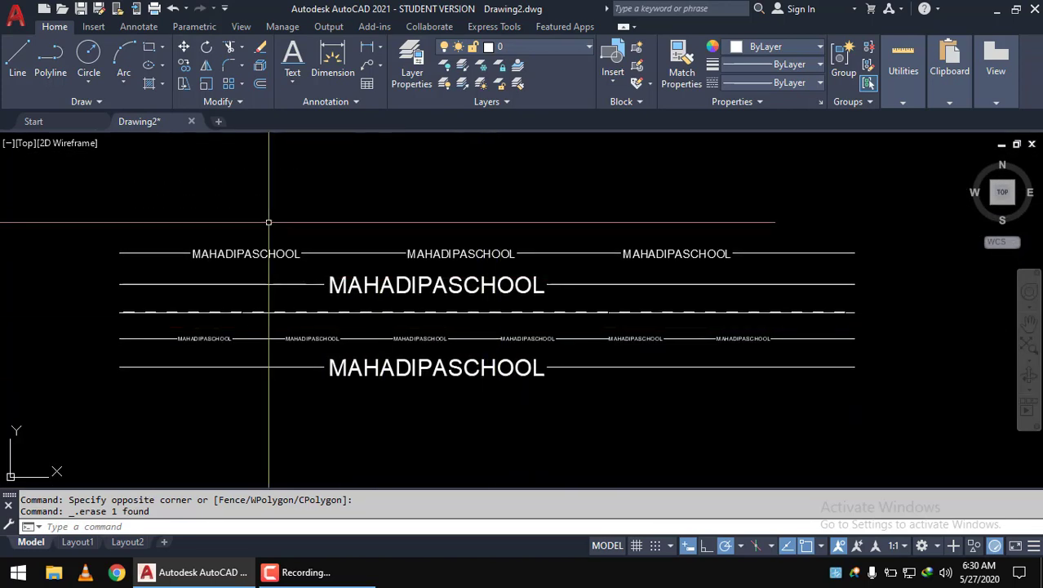